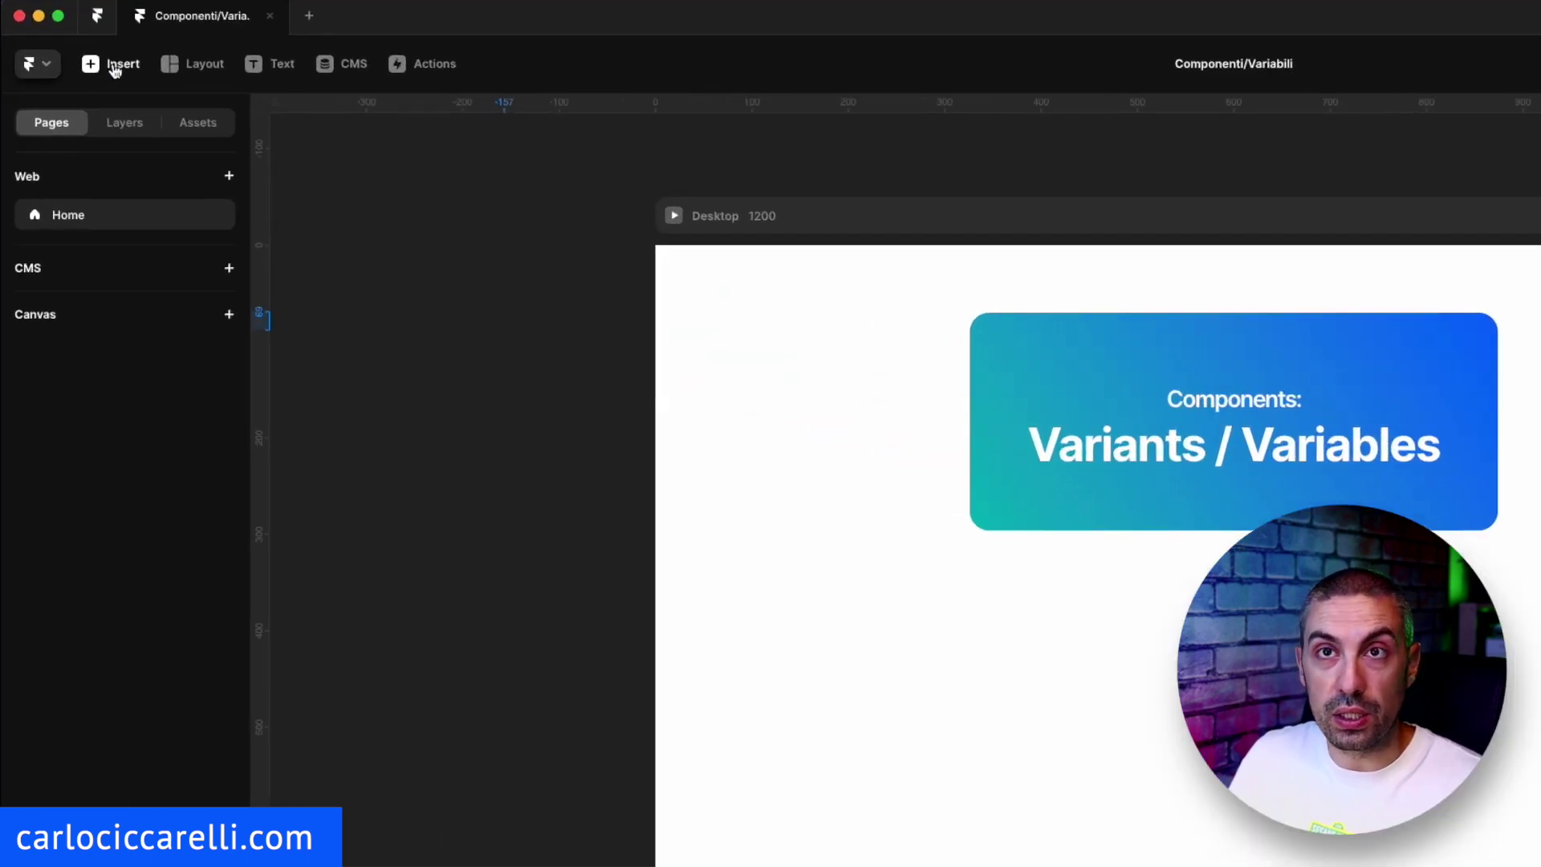
{"action": "left_click", "coordinate": [116, 71]}
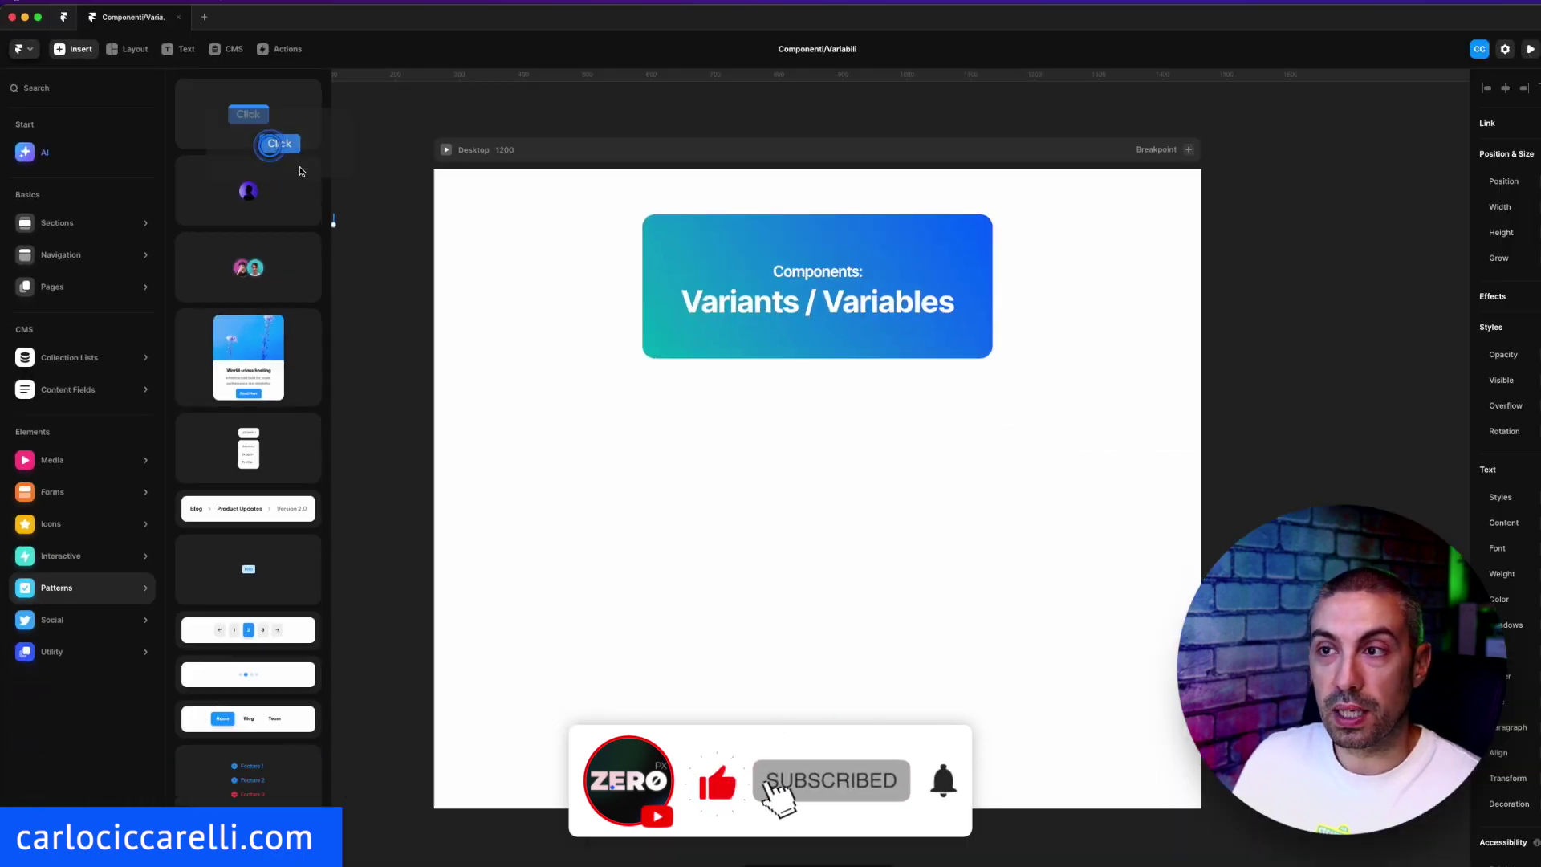
{"action": "left_click_drag", "start_coordinate": [354, 83], "coordinate": [753, 397]}
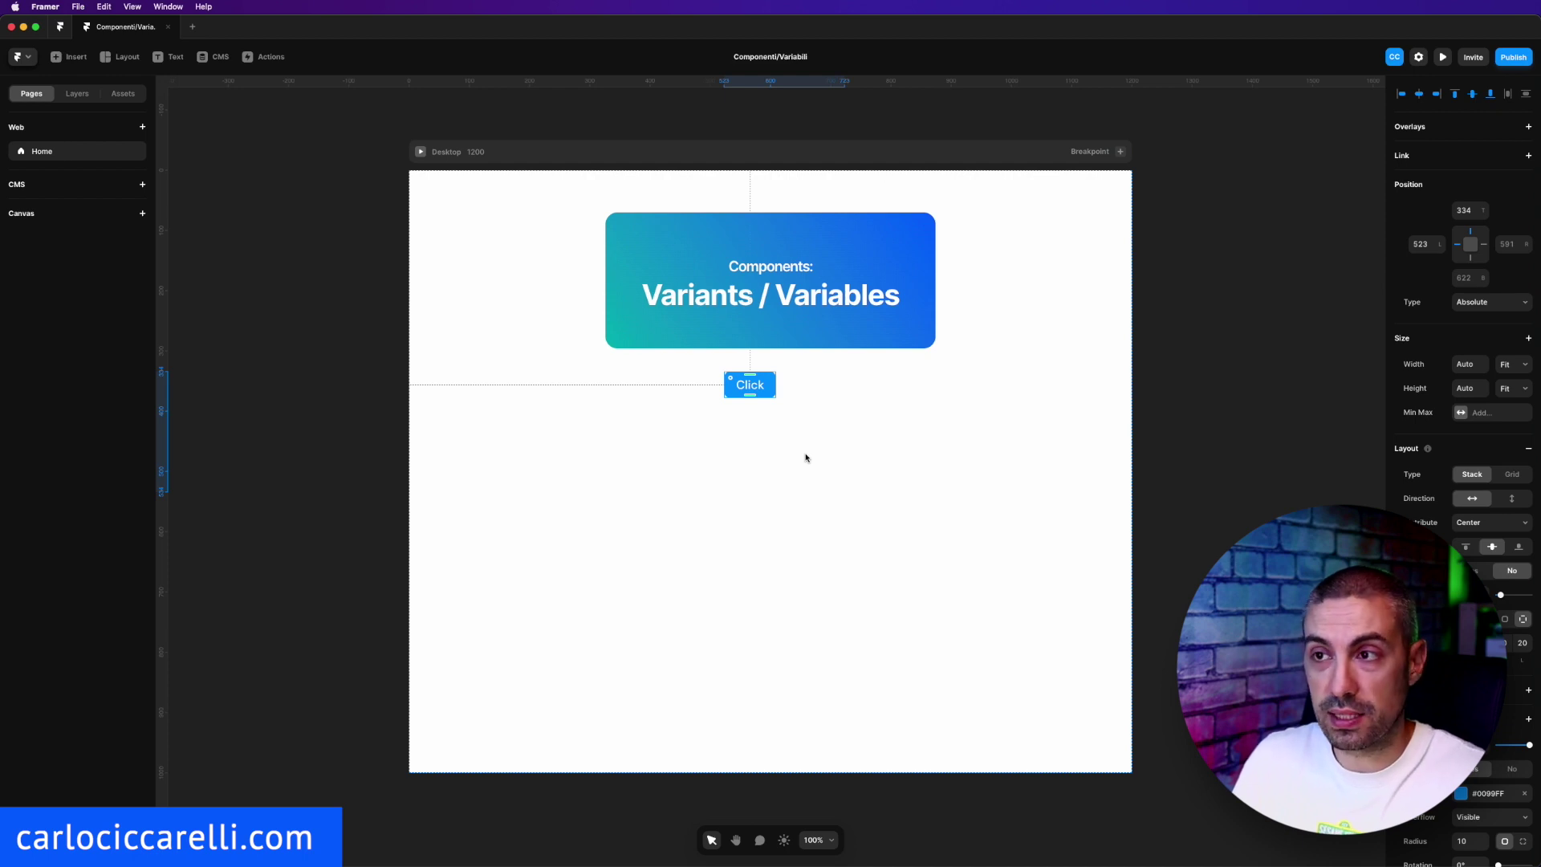
{"action": "left_click_drag", "start_coordinate": [814, 471], "coordinate": [681, 361]}
{"action": "key", "text": "BackSpace"}
Step: Add a text layer reading "Button" below the Components: Variants / Variables card
{"action": "key", "text": "t"}
{"action": "left_click", "coordinate": [736, 416]}
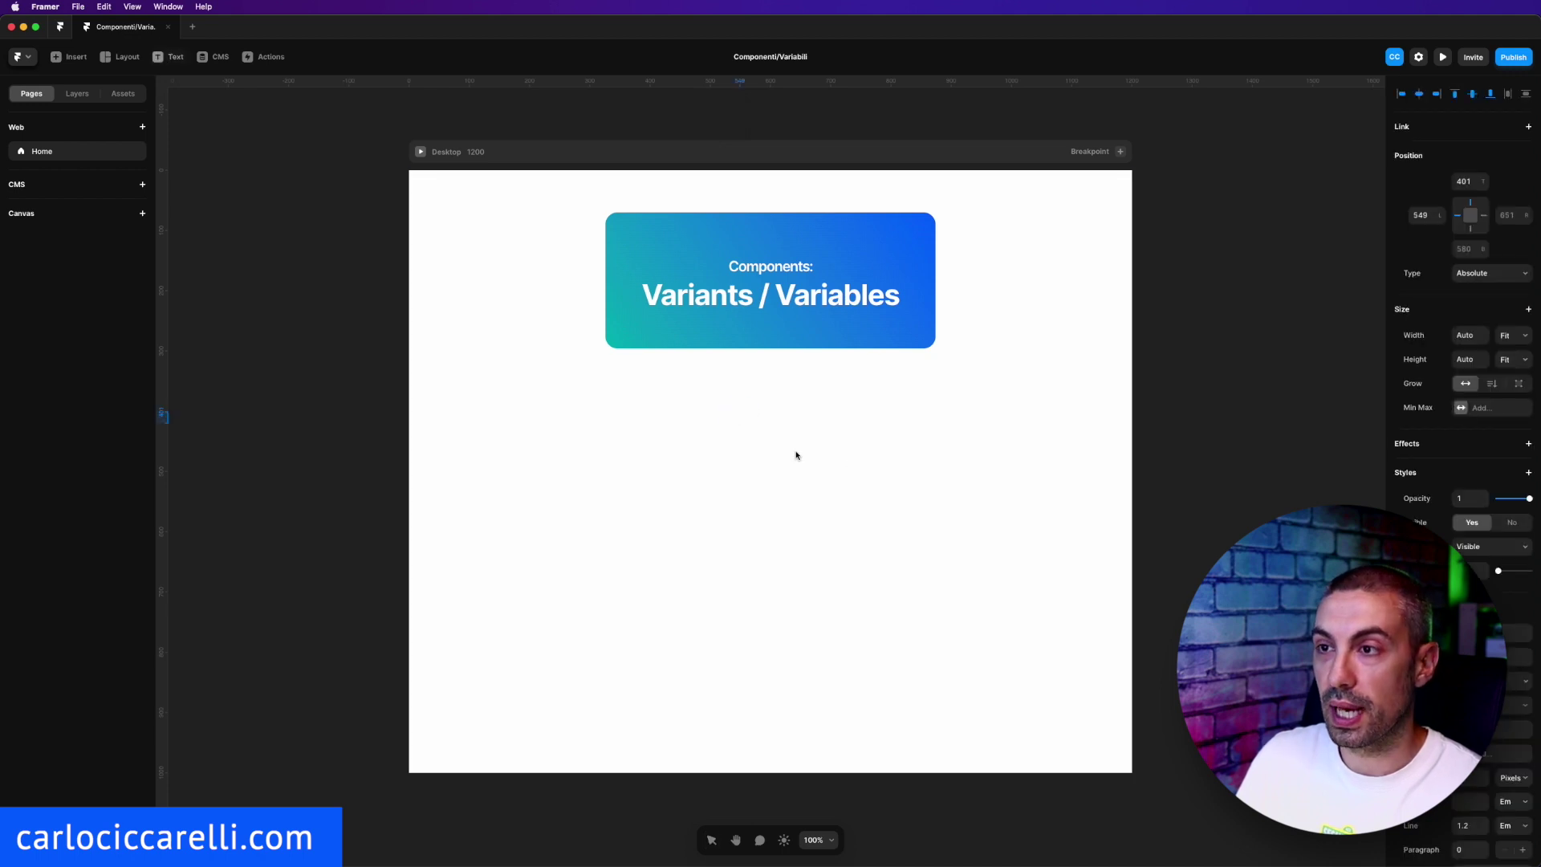
{"action": "type", "text": "Button"}
{"action": "key", "text": "Escape"}
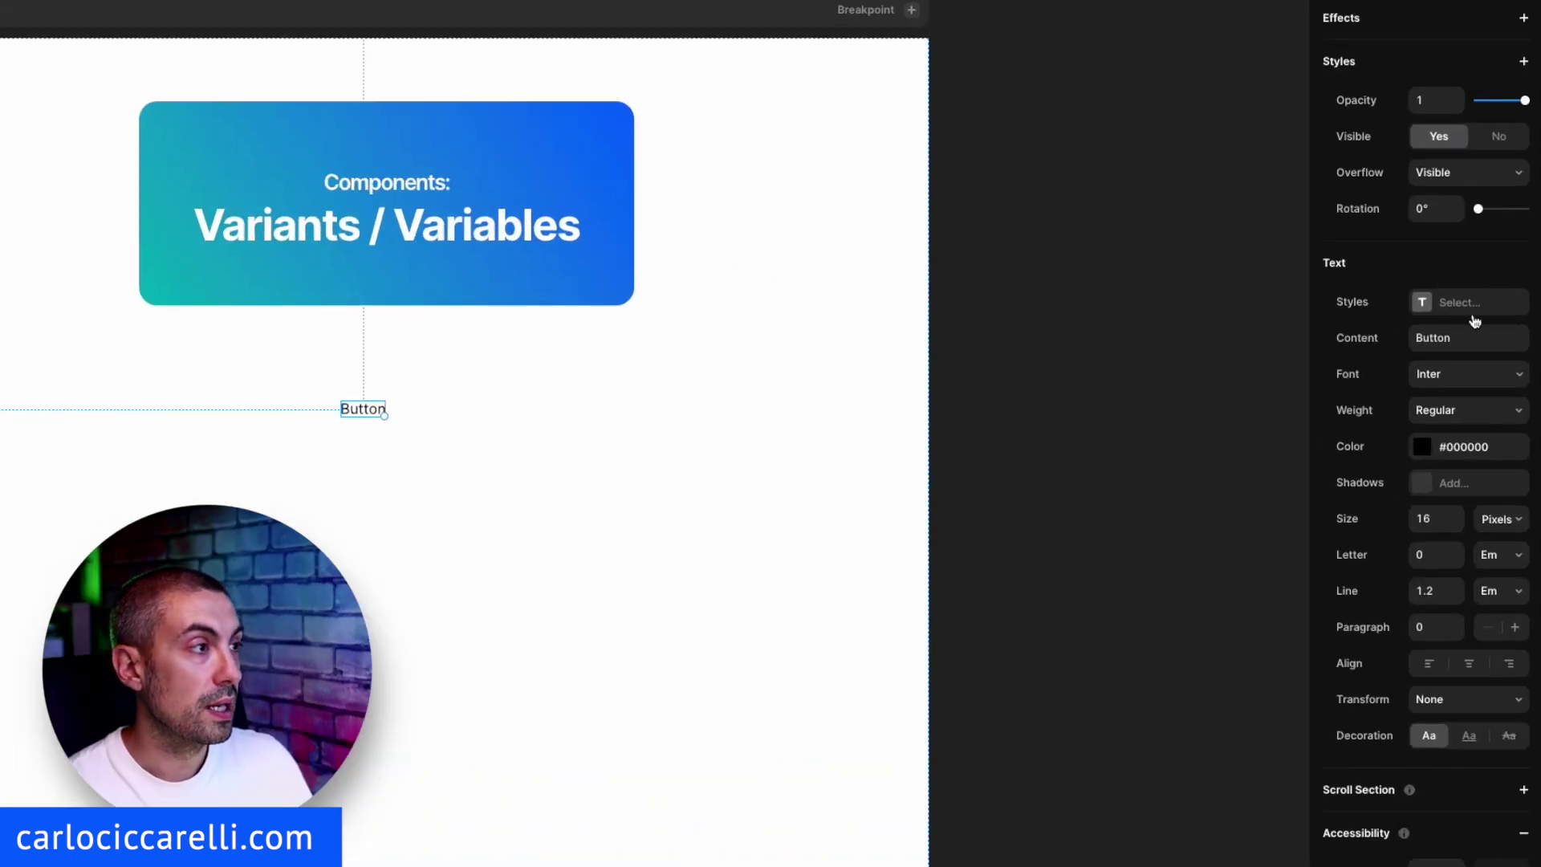
Step: Set the Button text's font to Roboto and its size to 20 pixels
{"action": "left_click", "coordinate": [1501, 349]}
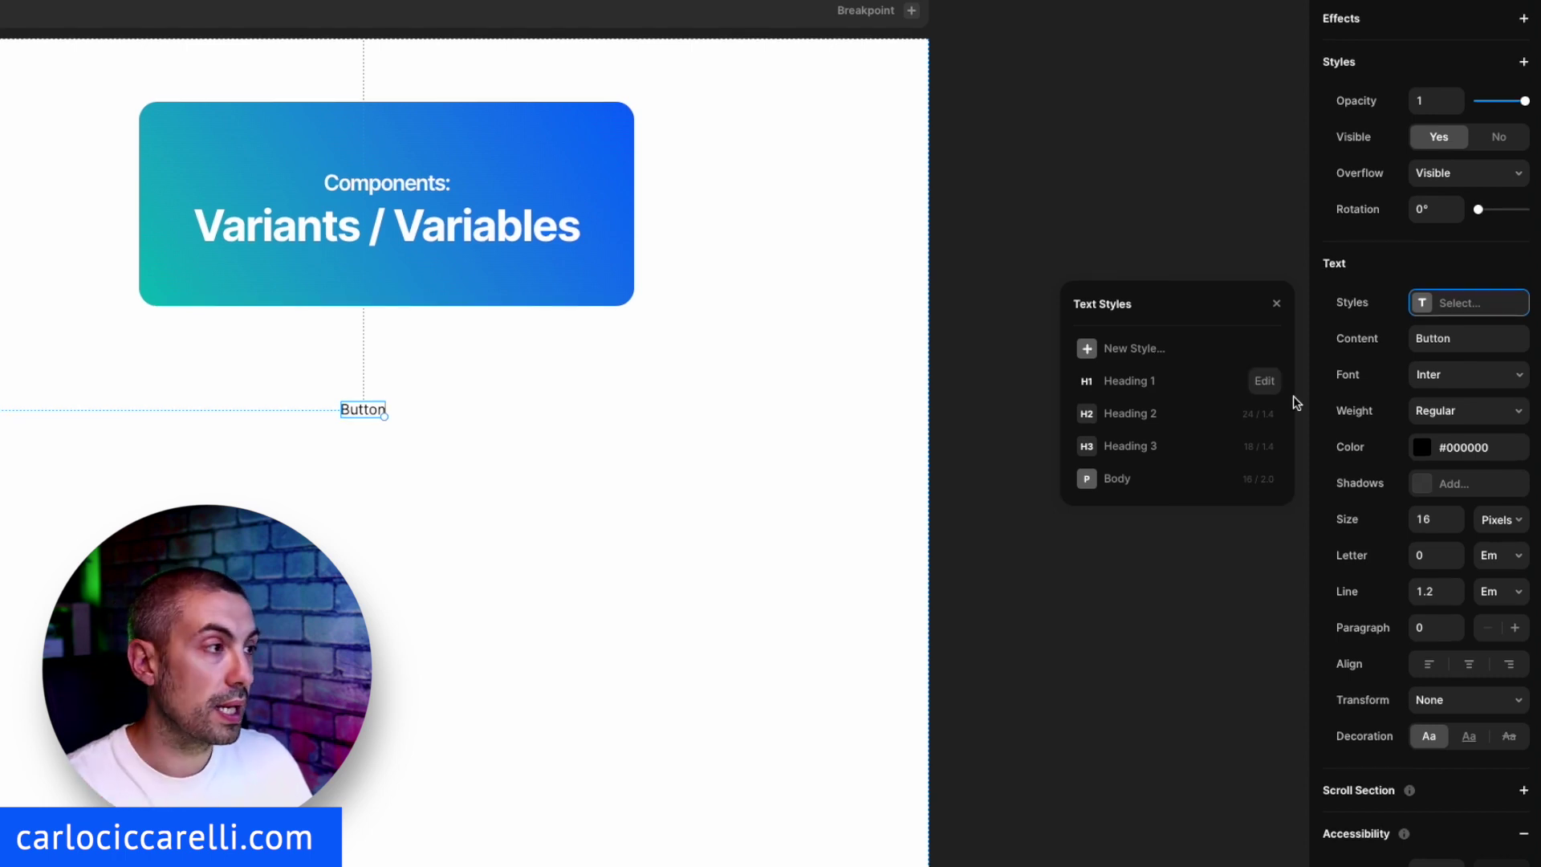
{"action": "left_click", "coordinate": [1458, 337]}
{"action": "left_click", "coordinate": [1456, 379]}
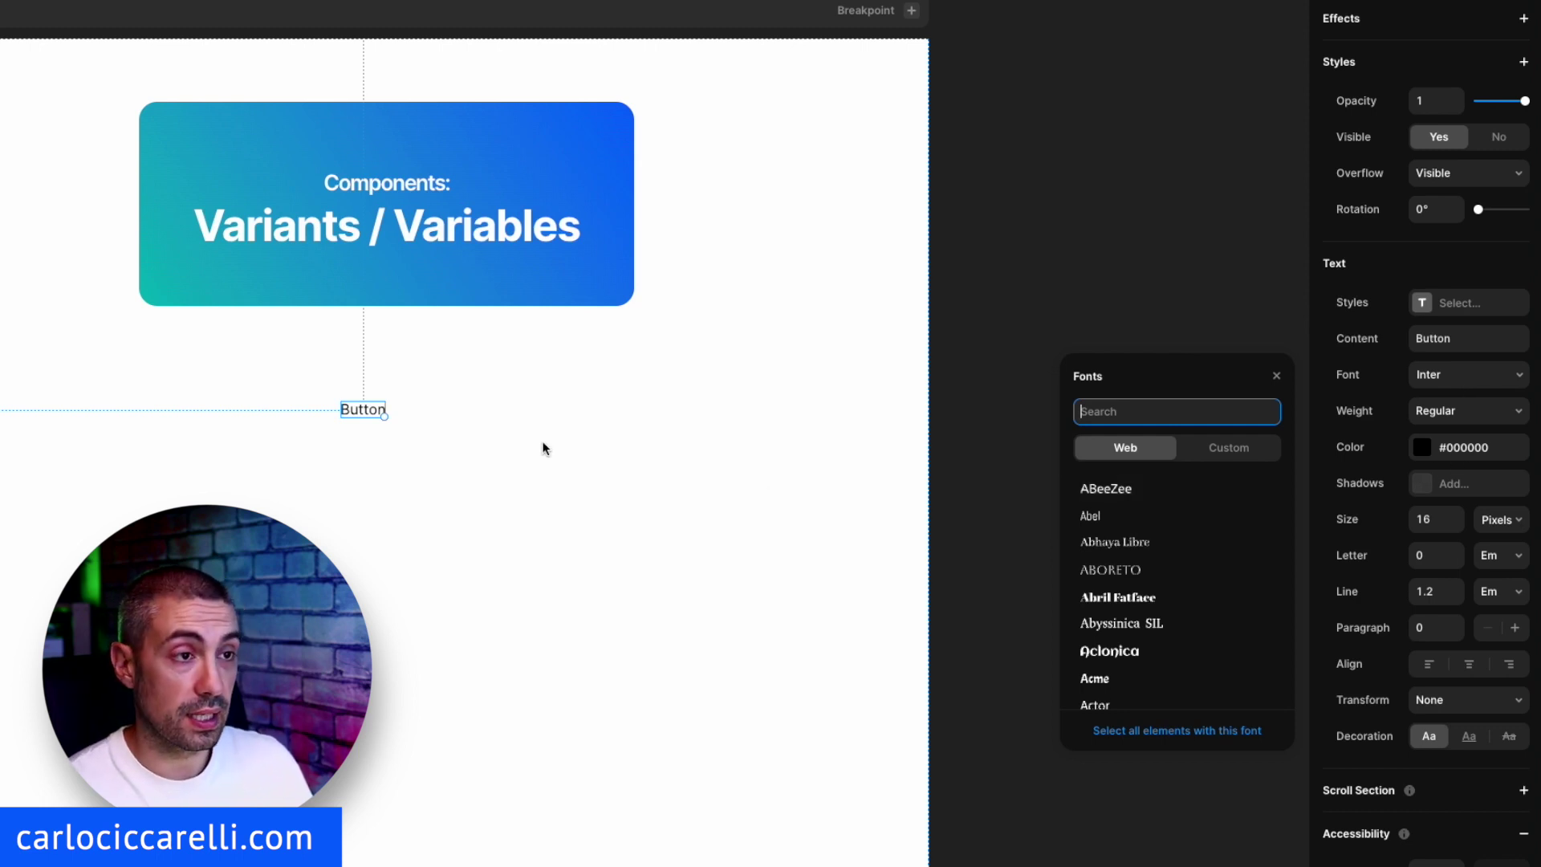
{"action": "left_click", "coordinate": [1457, 372]}
{"action": "left_click", "coordinate": [1456, 371]}
{"action": "type", "text": "ro"}
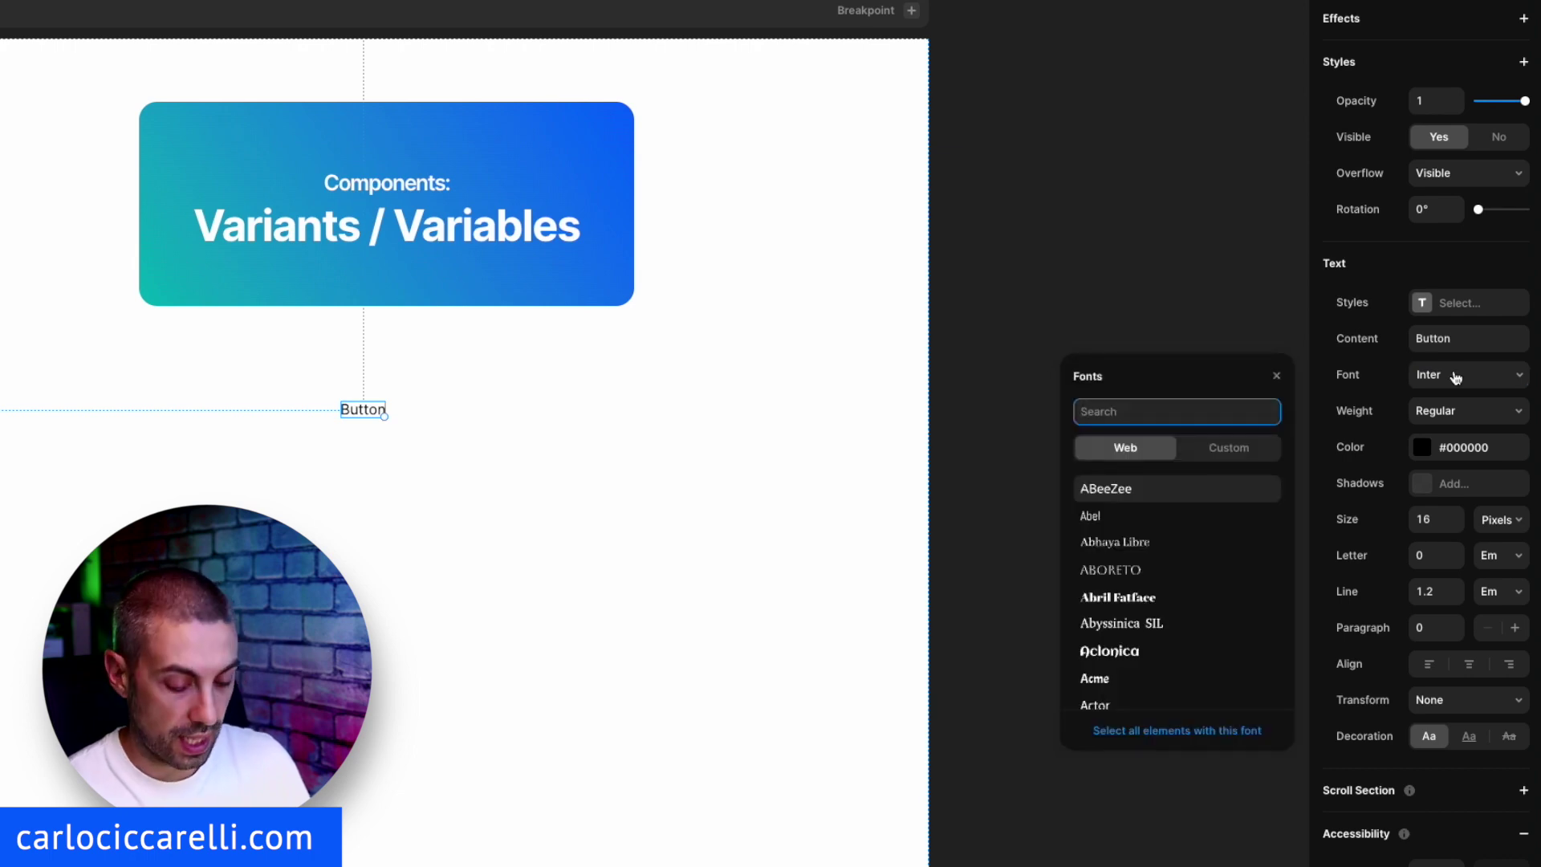
{"action": "type", "text": "boto"}
{"action": "key", "text": "Return"}
{"action": "left_click", "coordinate": [1433, 514]}
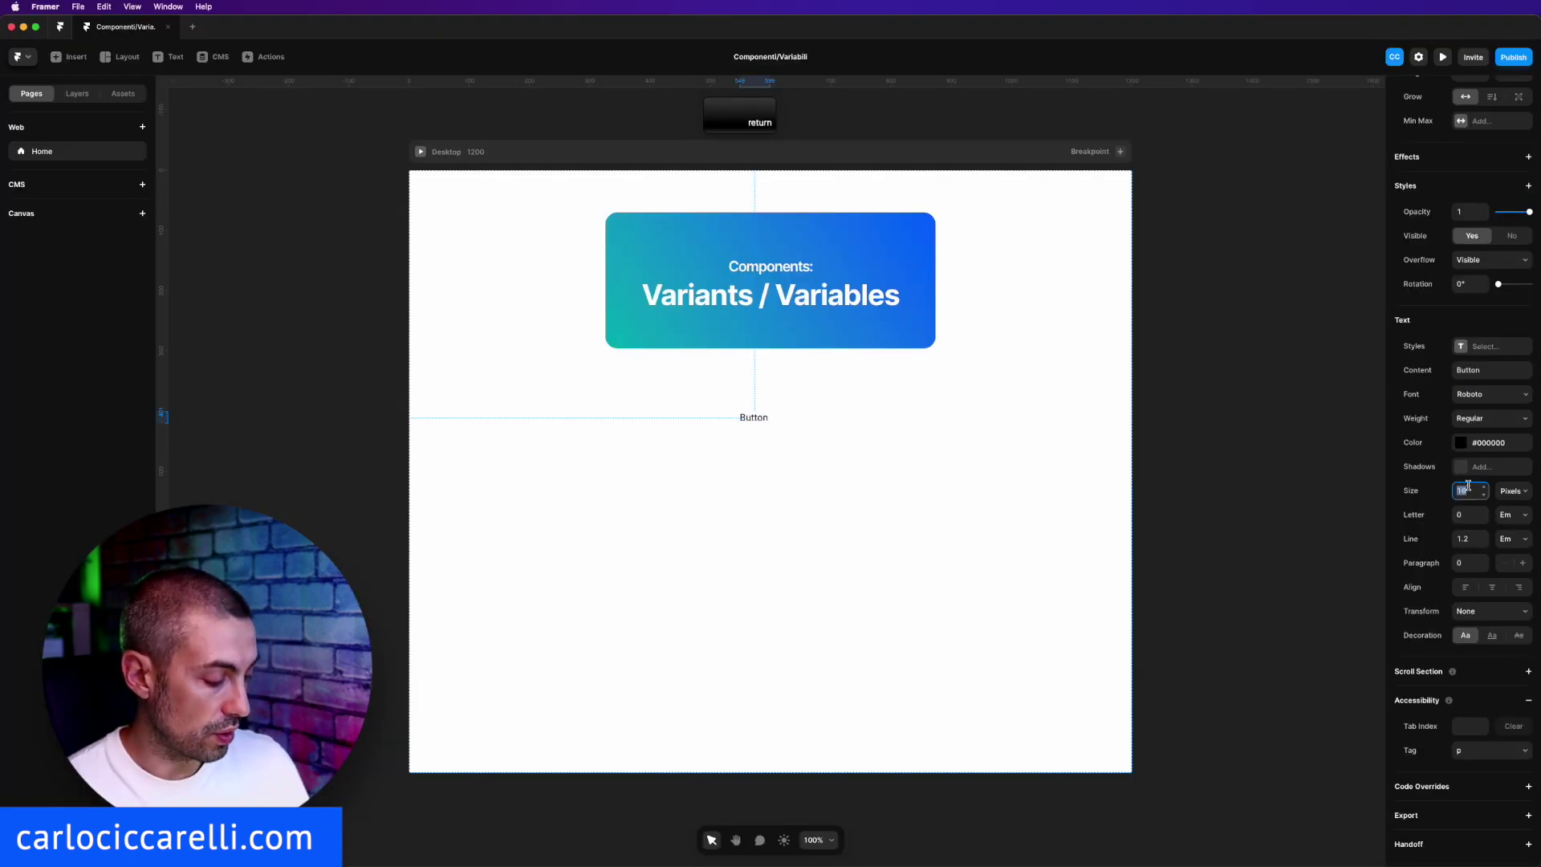
{"action": "type", "text": "20"}
{"action": "key", "text": "Return"}
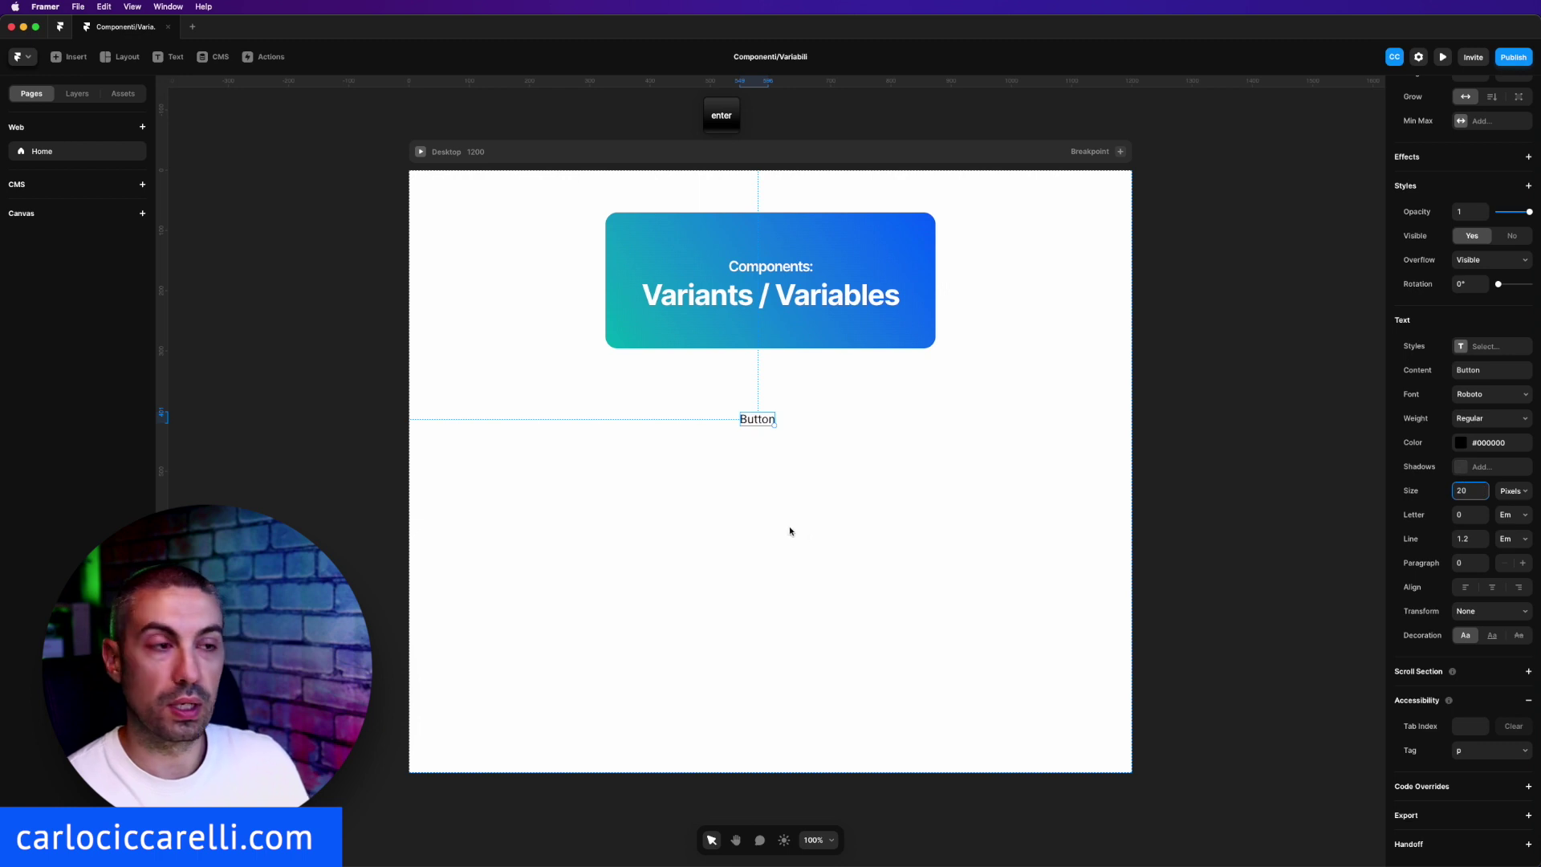
{"action": "left_click", "coordinate": [790, 531]}
{"action": "left_click", "coordinate": [763, 425], "text": "super"}
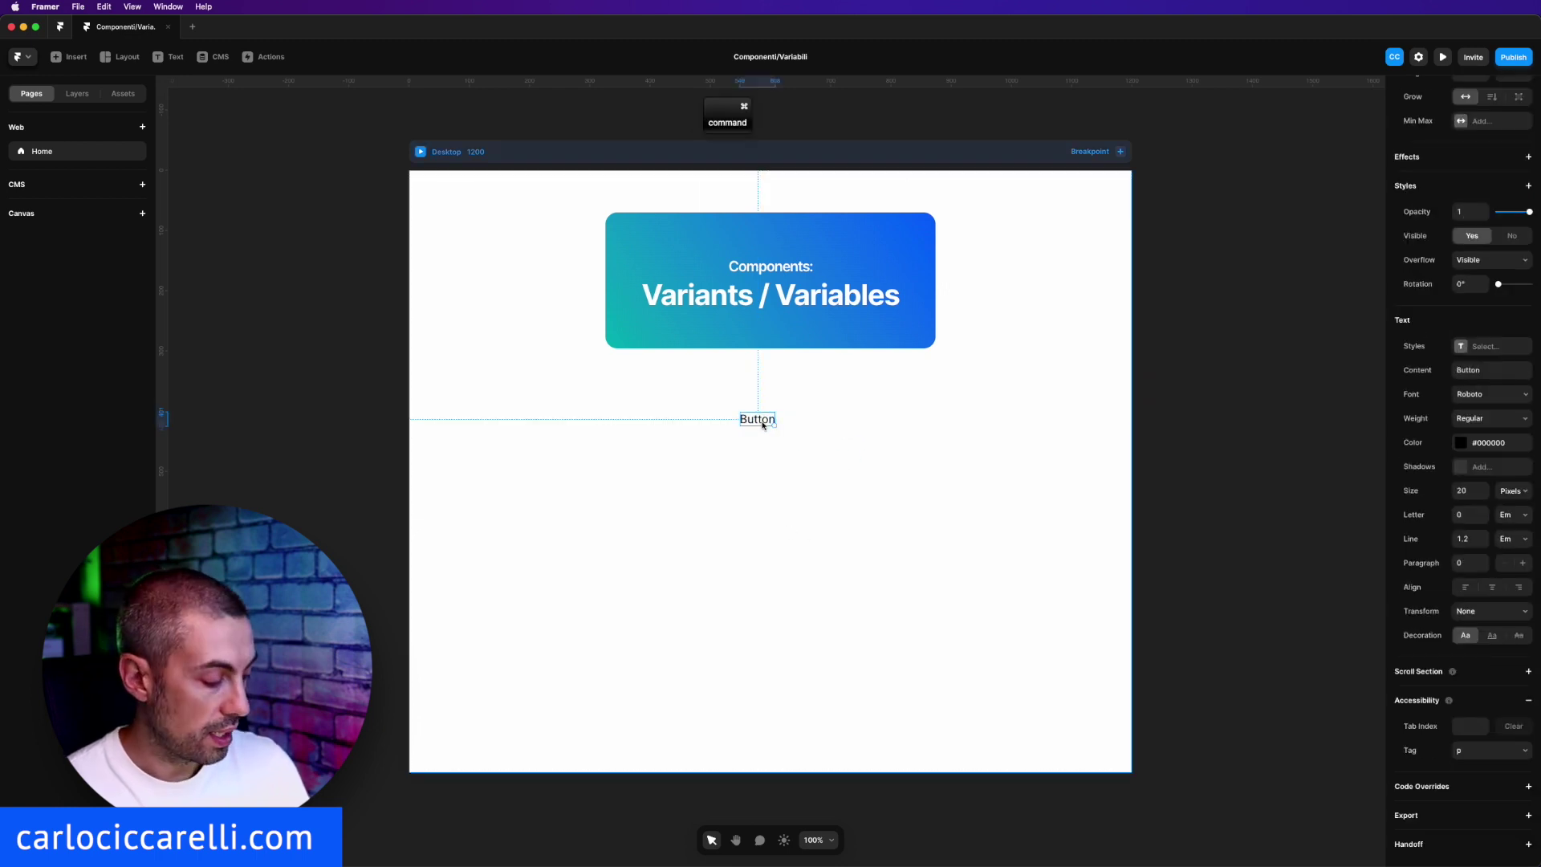
{"action": "key", "text": "super+equal"}
{"action": "scroll", "coordinate": [763, 423], "scroll_direction": "up", "scroll_amount": 3}
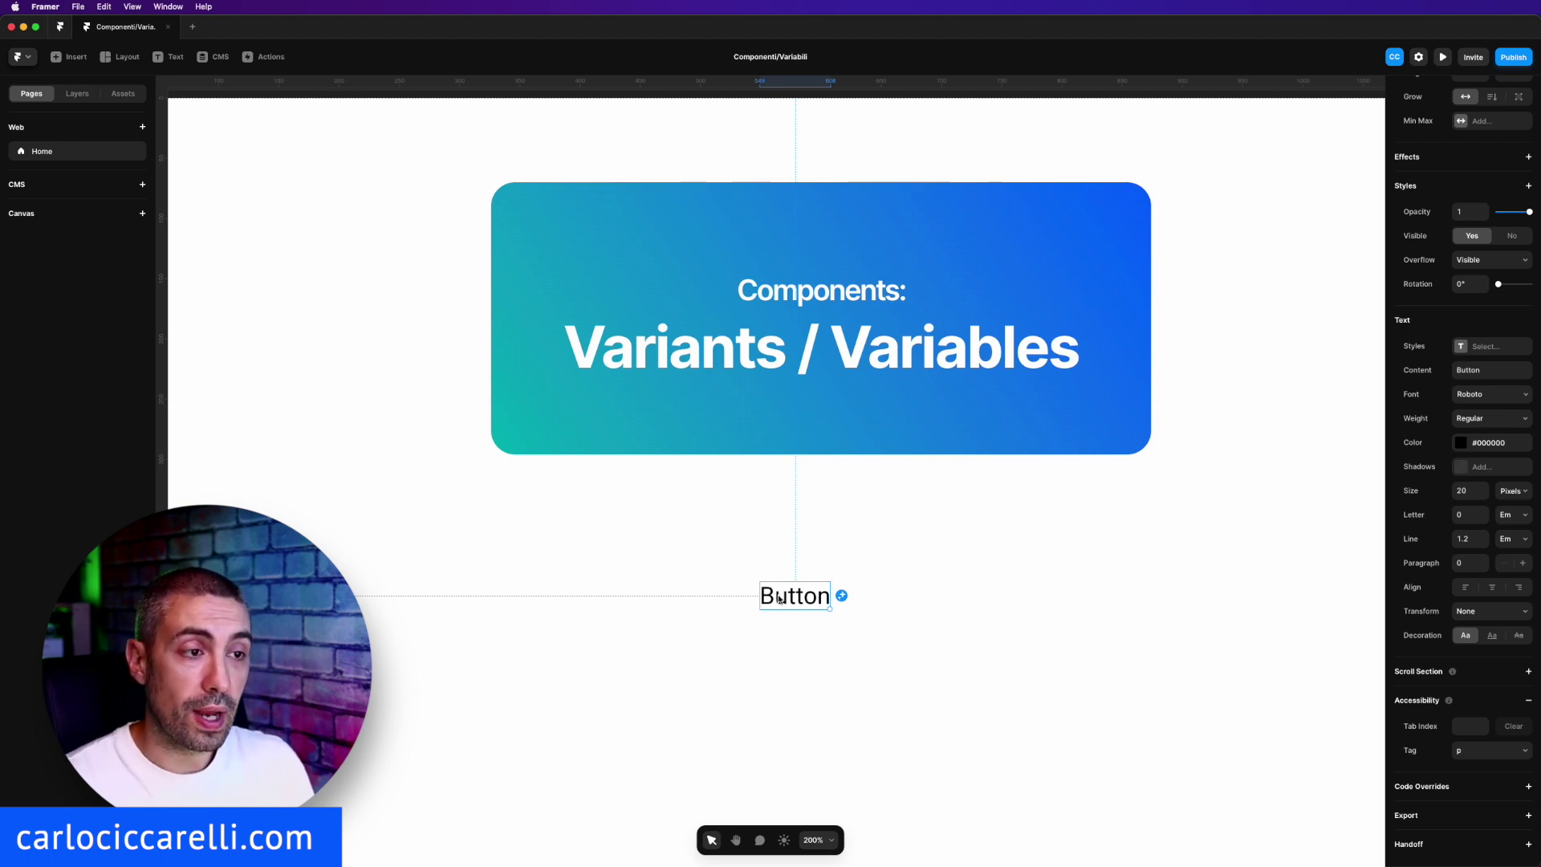
{"action": "right_click", "coordinate": [781, 598]}
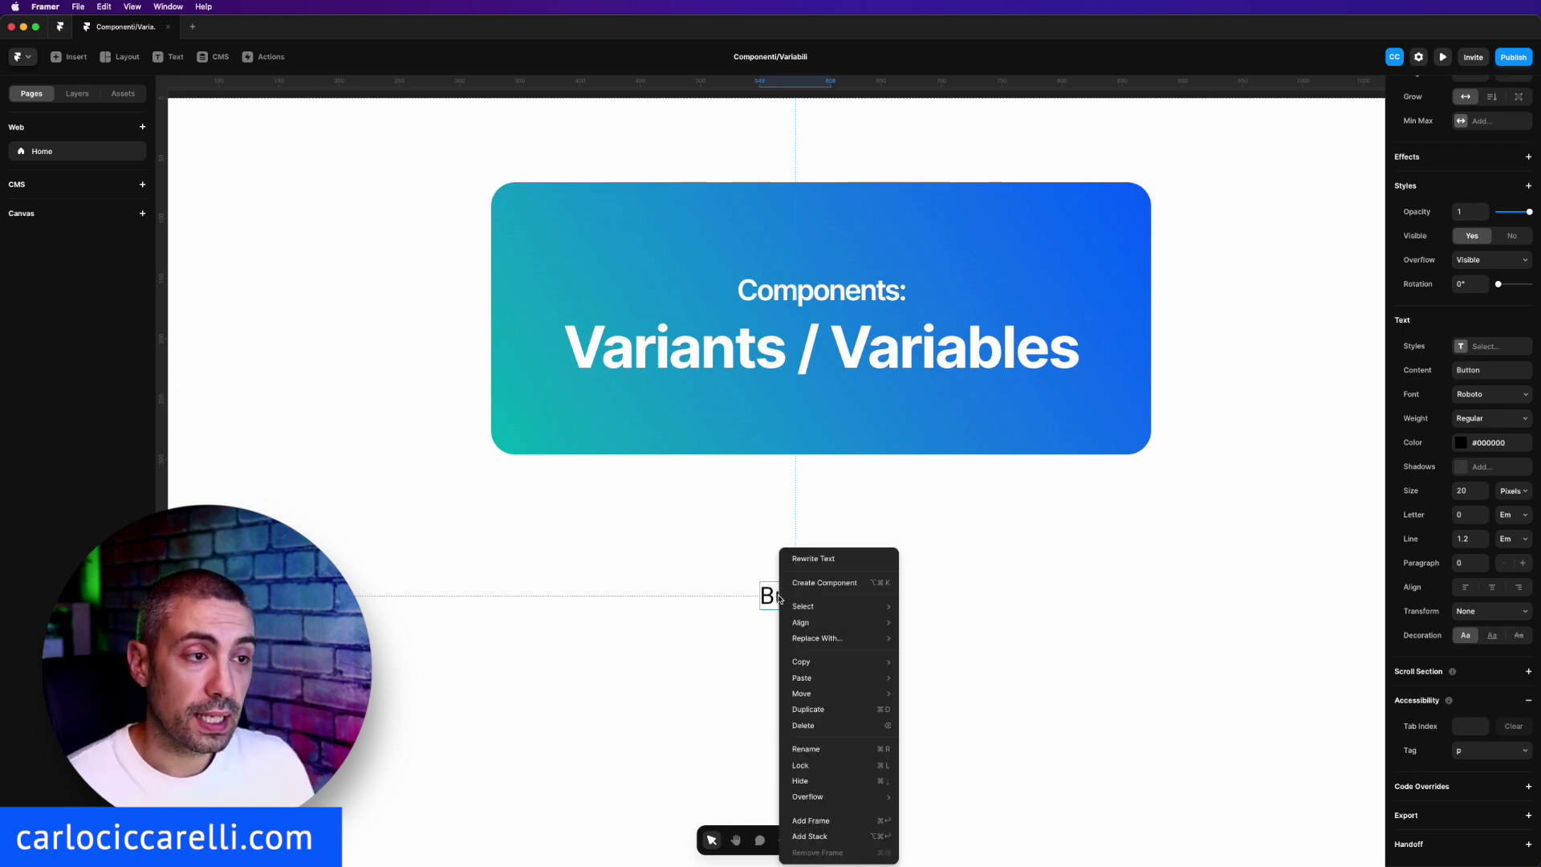
{"action": "left_click", "coordinate": [814, 821]}
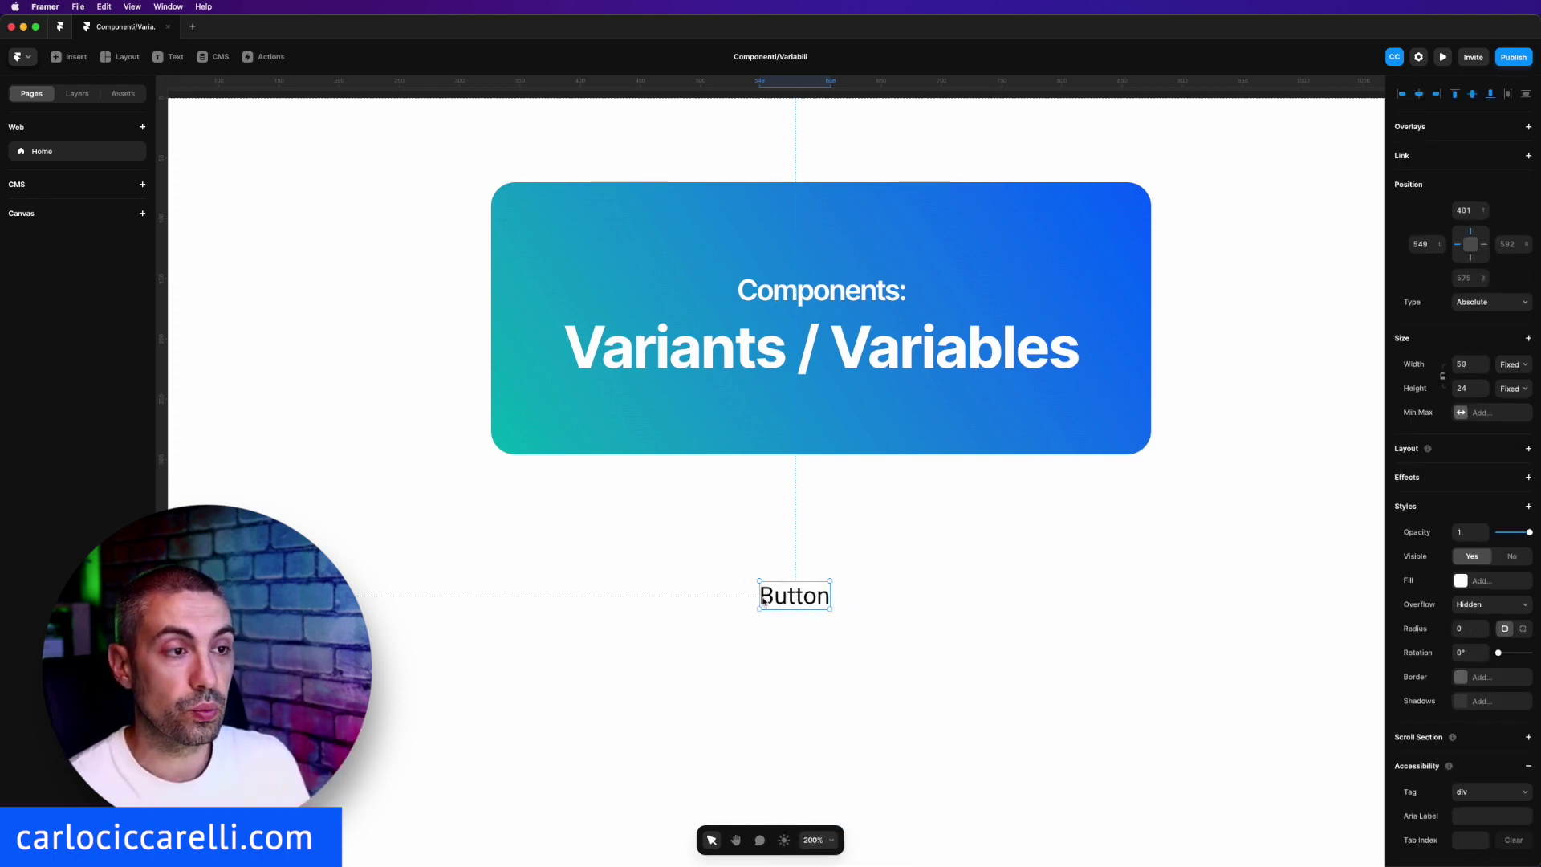
{"action": "left_click", "coordinate": [77, 95]}
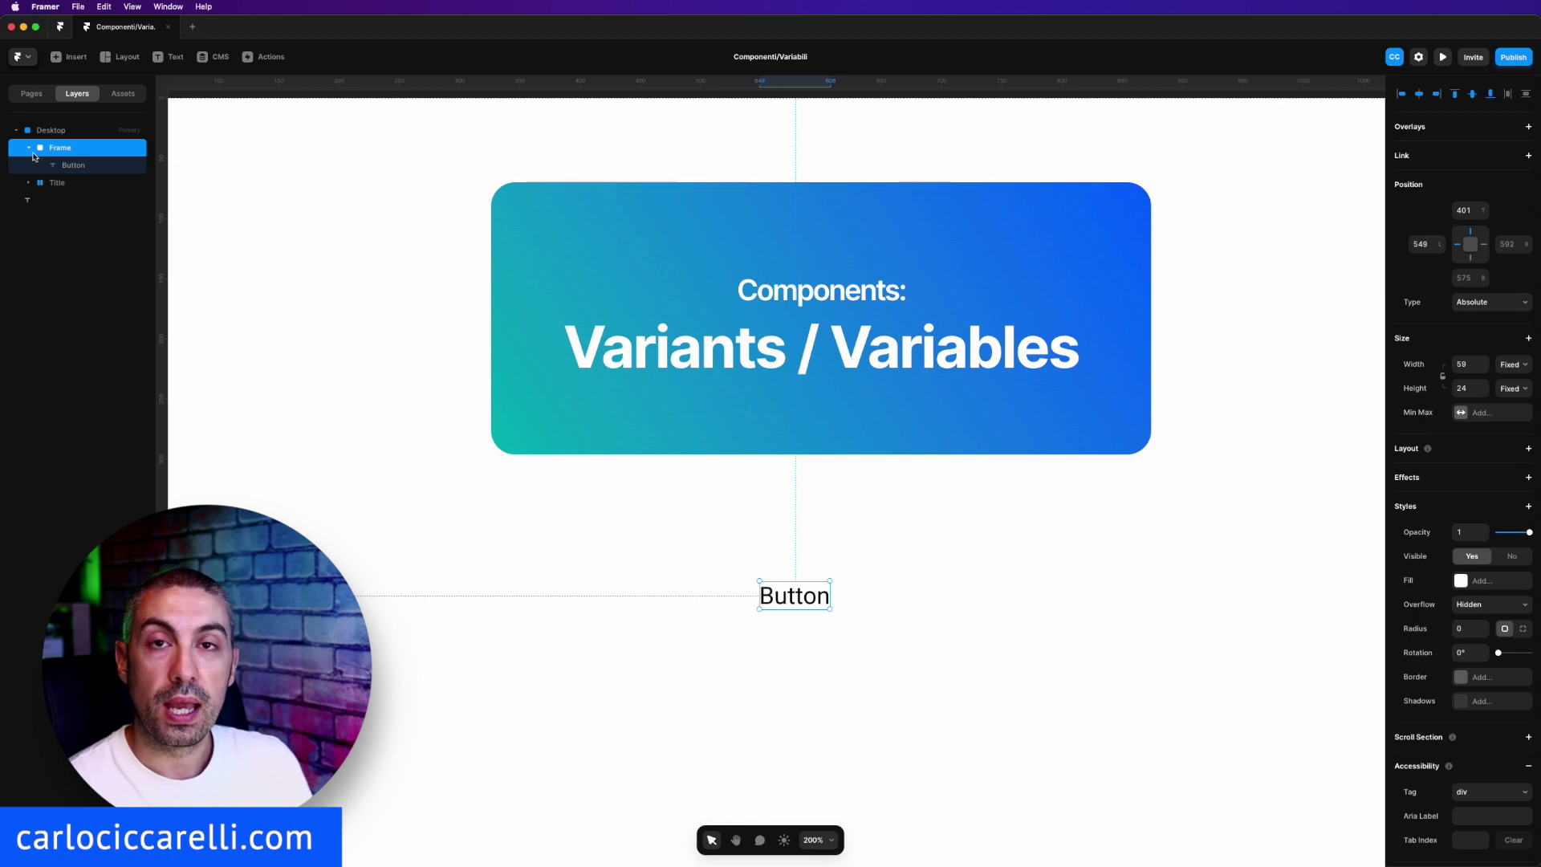
{"action": "key", "text": "super+BackSpace"}
{"action": "right_click", "coordinate": [788, 595]}
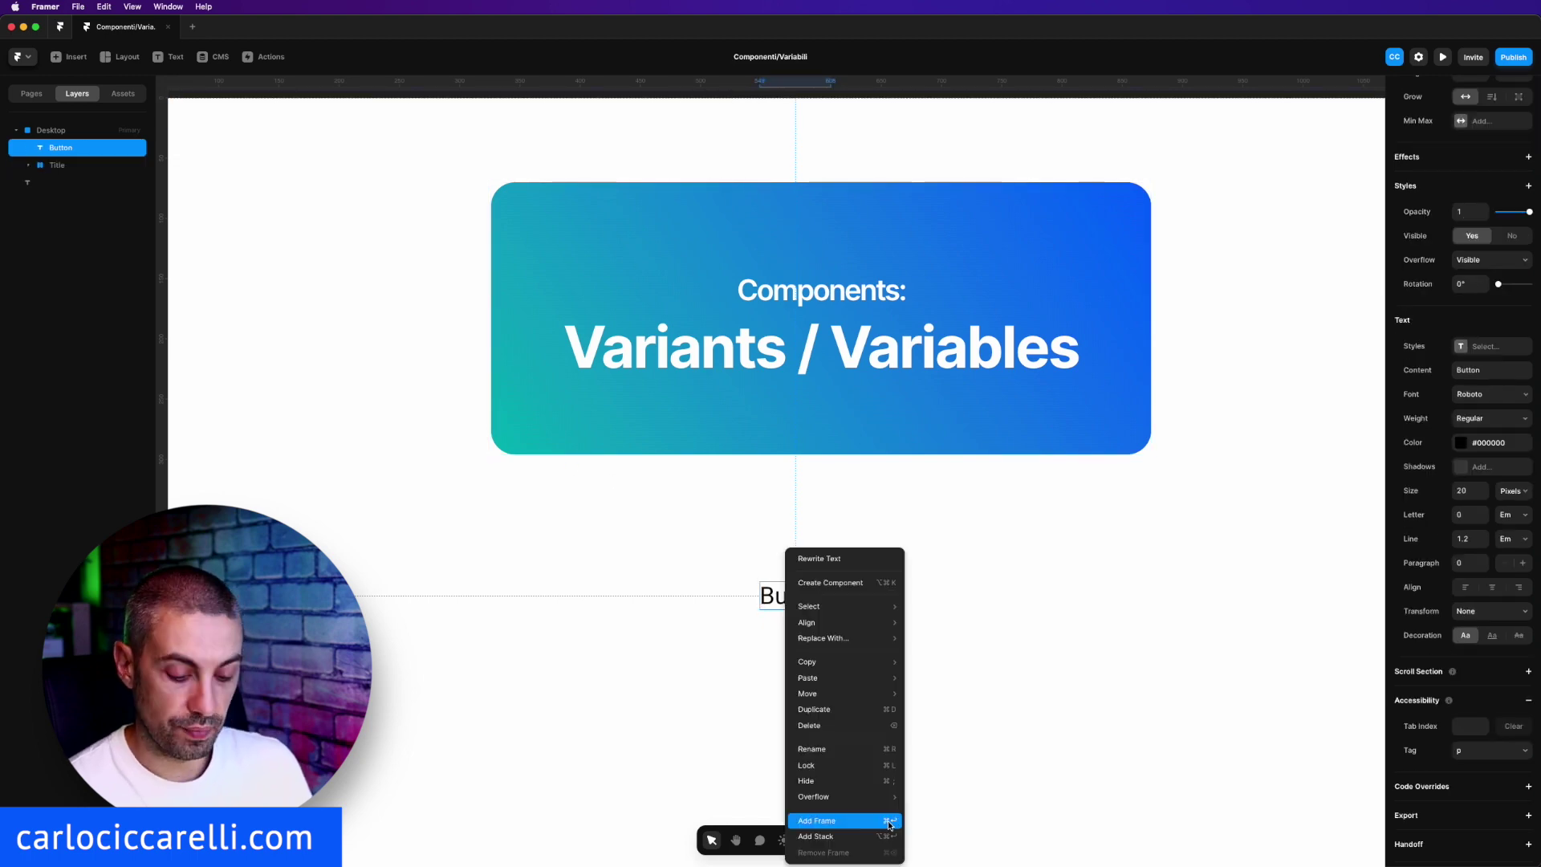
{"action": "left_click", "coordinate": [1022, 715]}
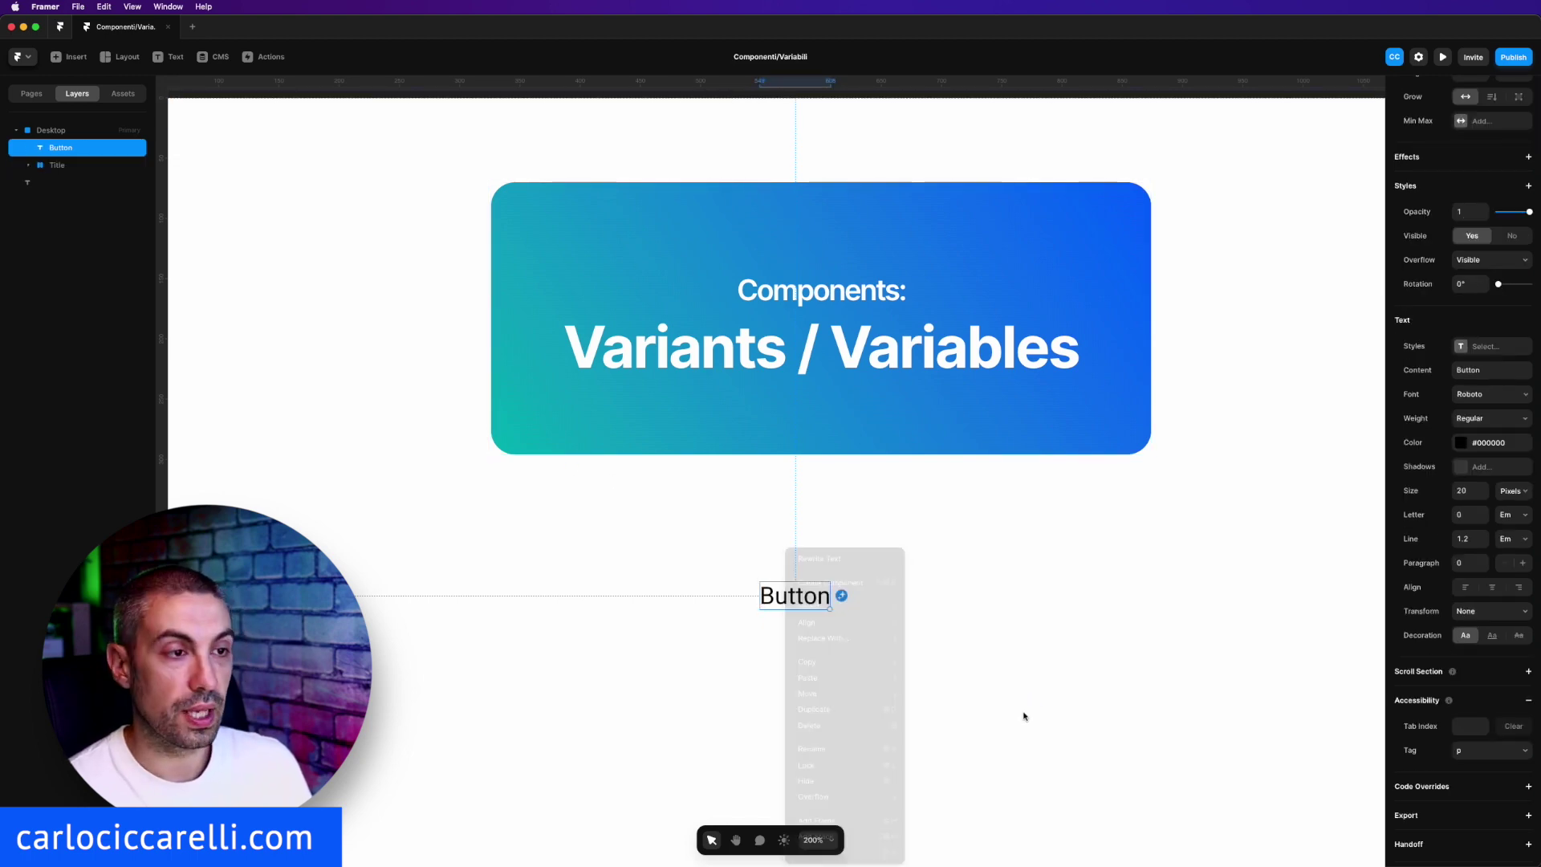
{"action": "key", "text": "super+Return"}
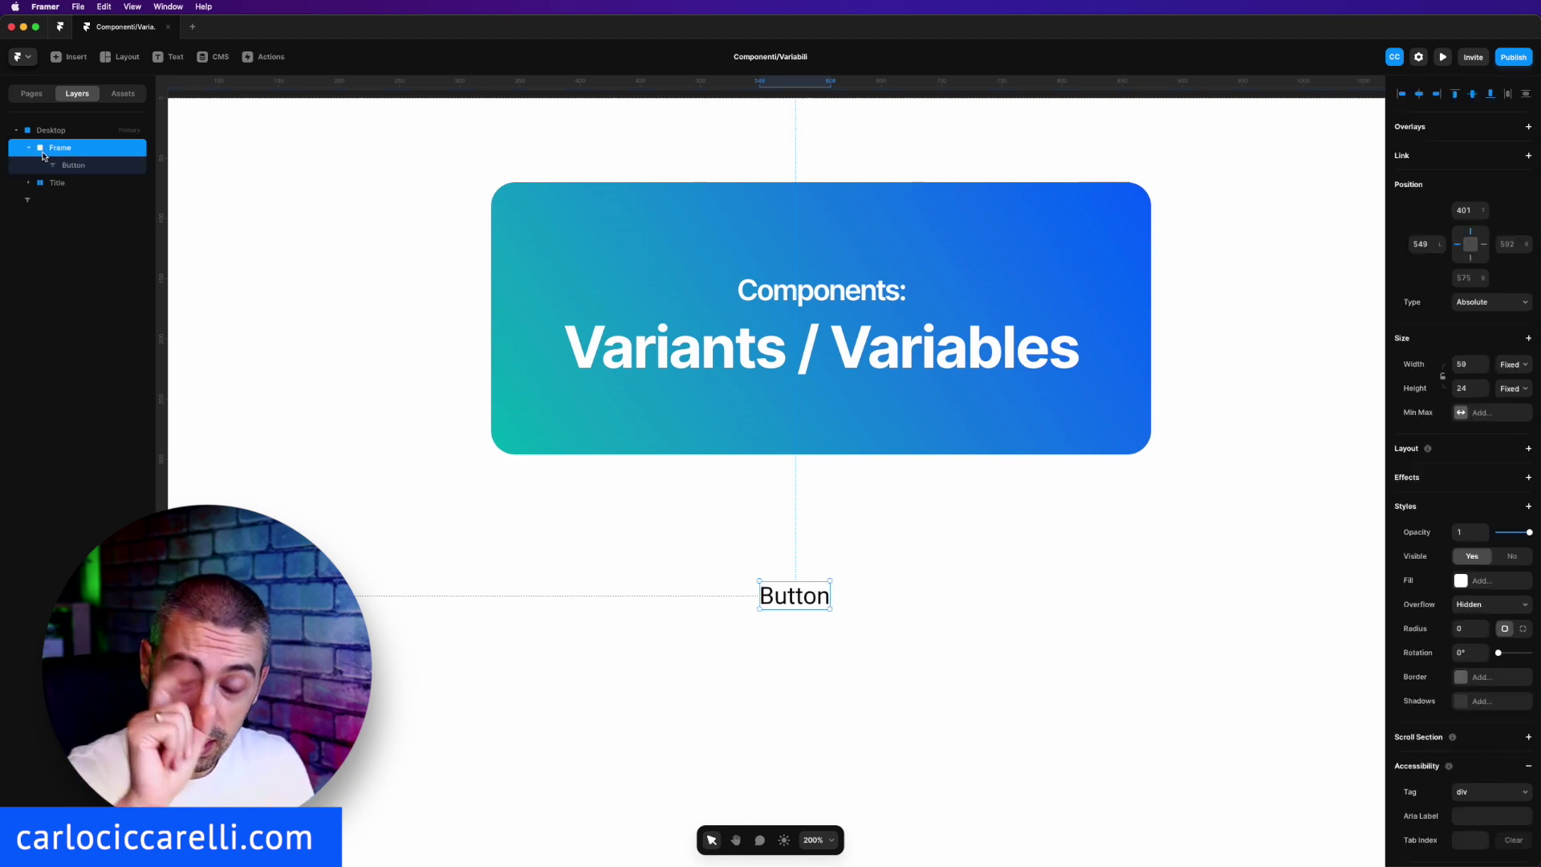
{"action": "key", "text": "super+z"}
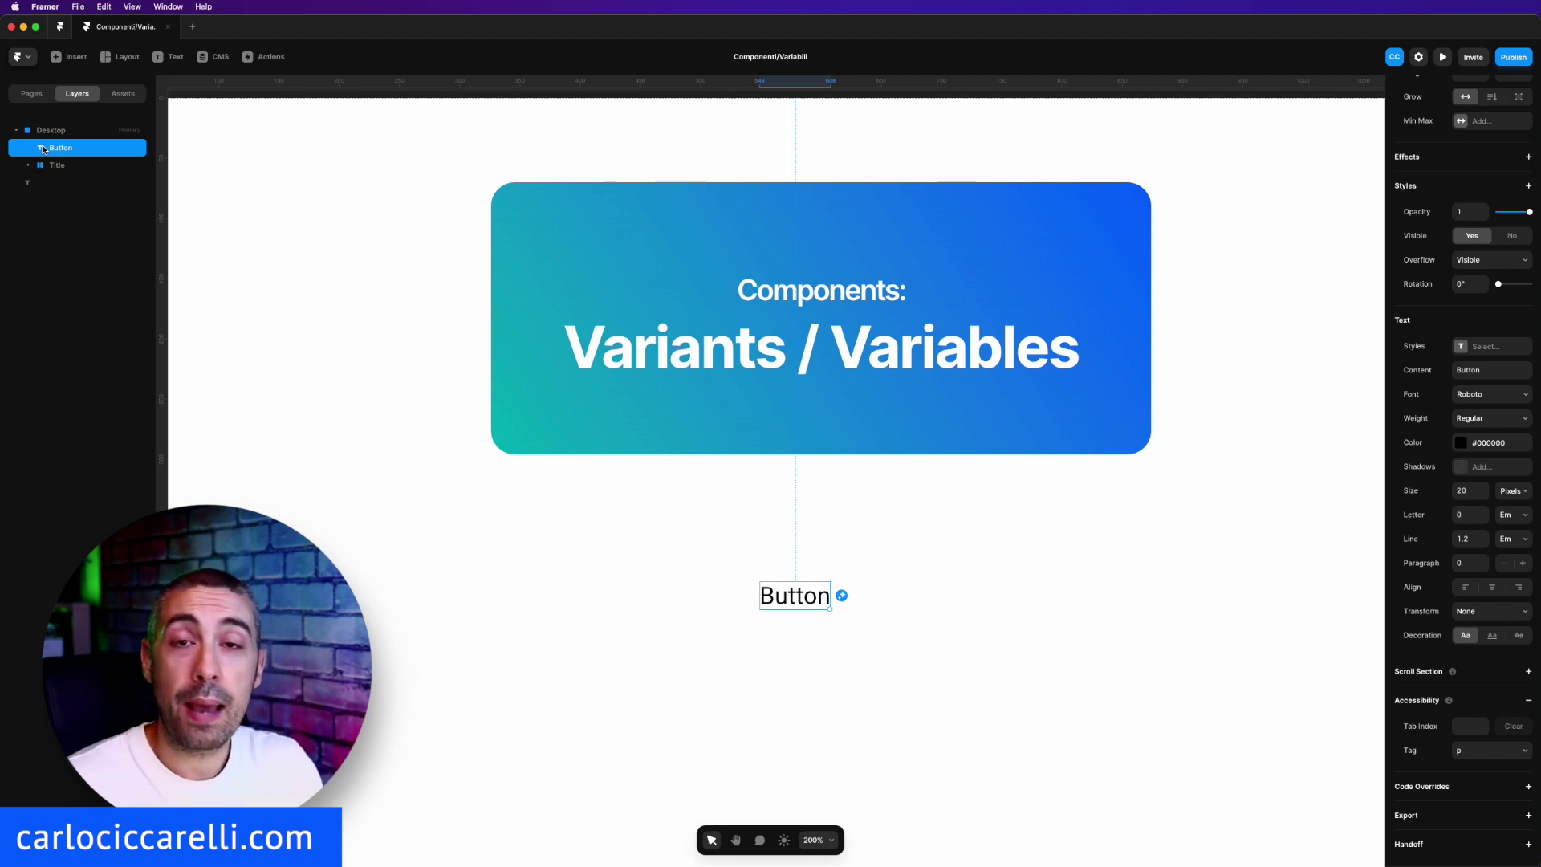
Step: Wrap the Button text in a frame and add a horizontal stack layout to that frame
{"action": "key", "text": "super+Tab"}
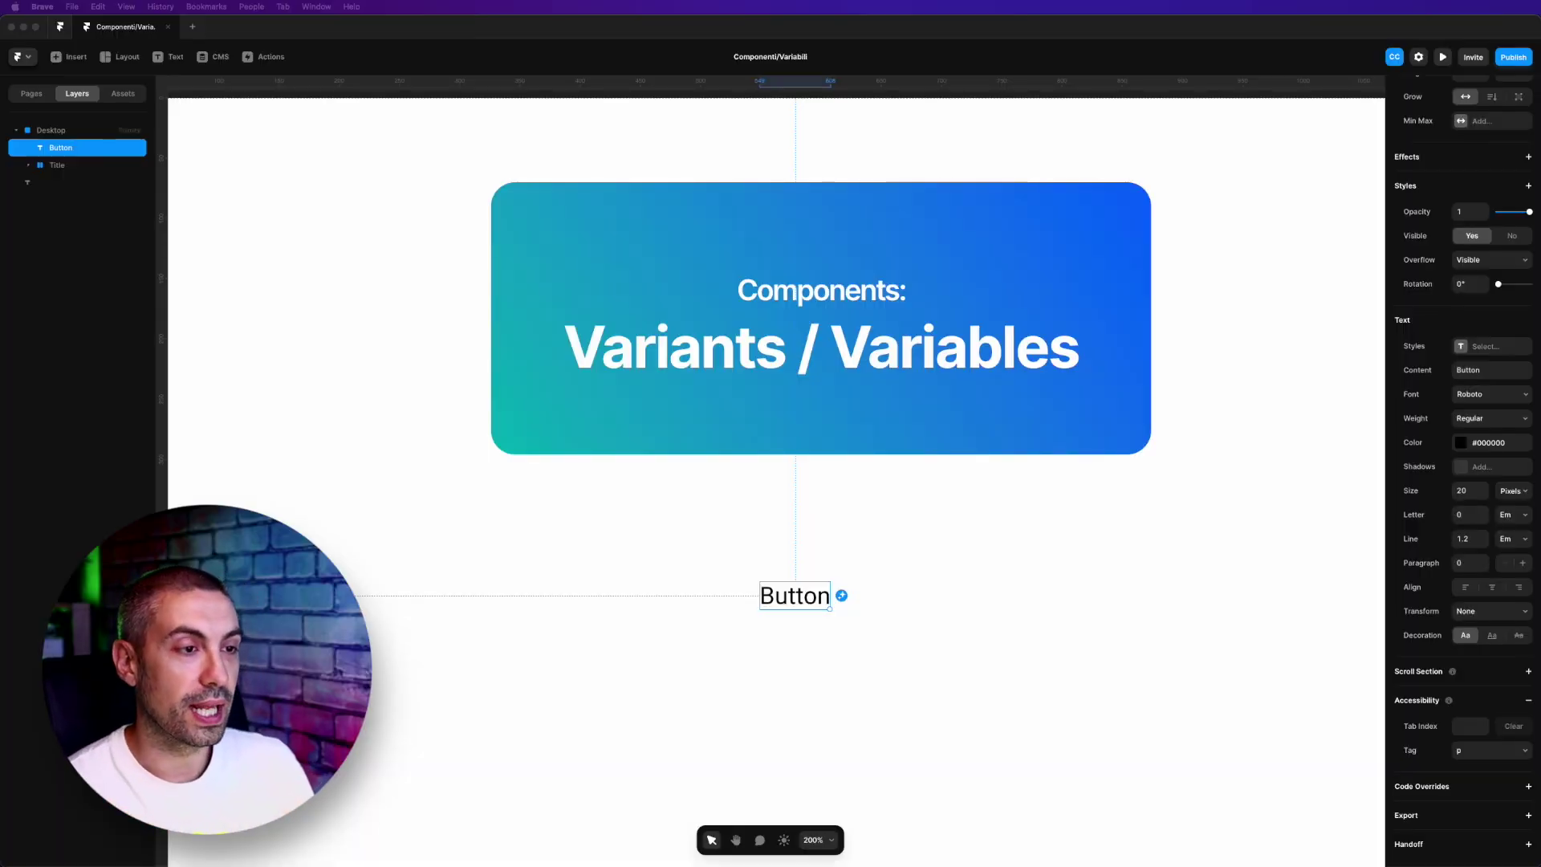
{"action": "left_click", "coordinate": [798, 614]}
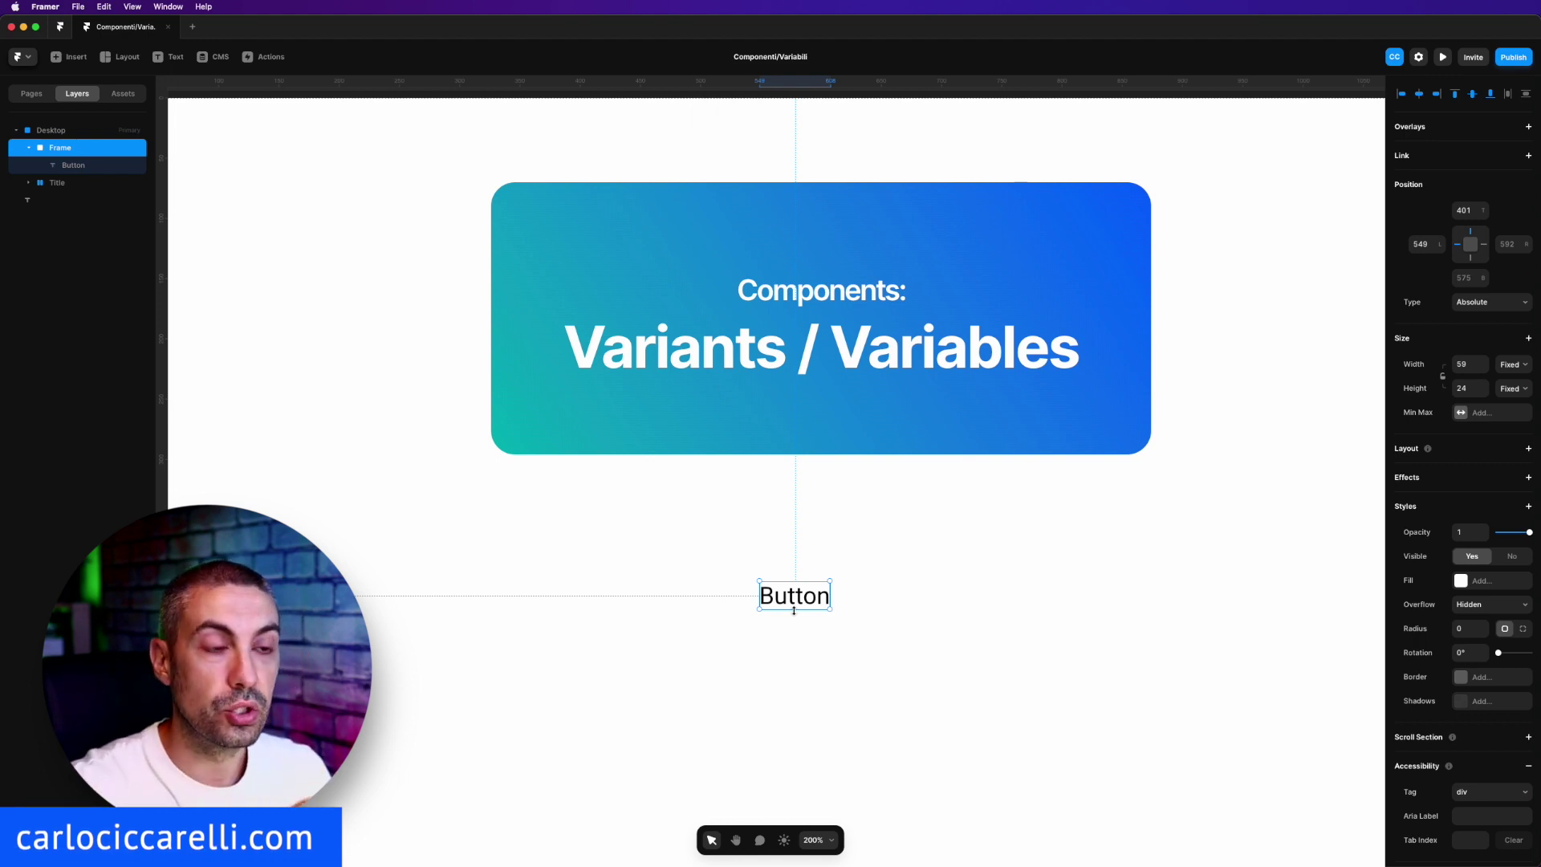
{"action": "scroll", "coordinate": [1418, 445], "scroll_direction": "down", "scroll_amount": 1}
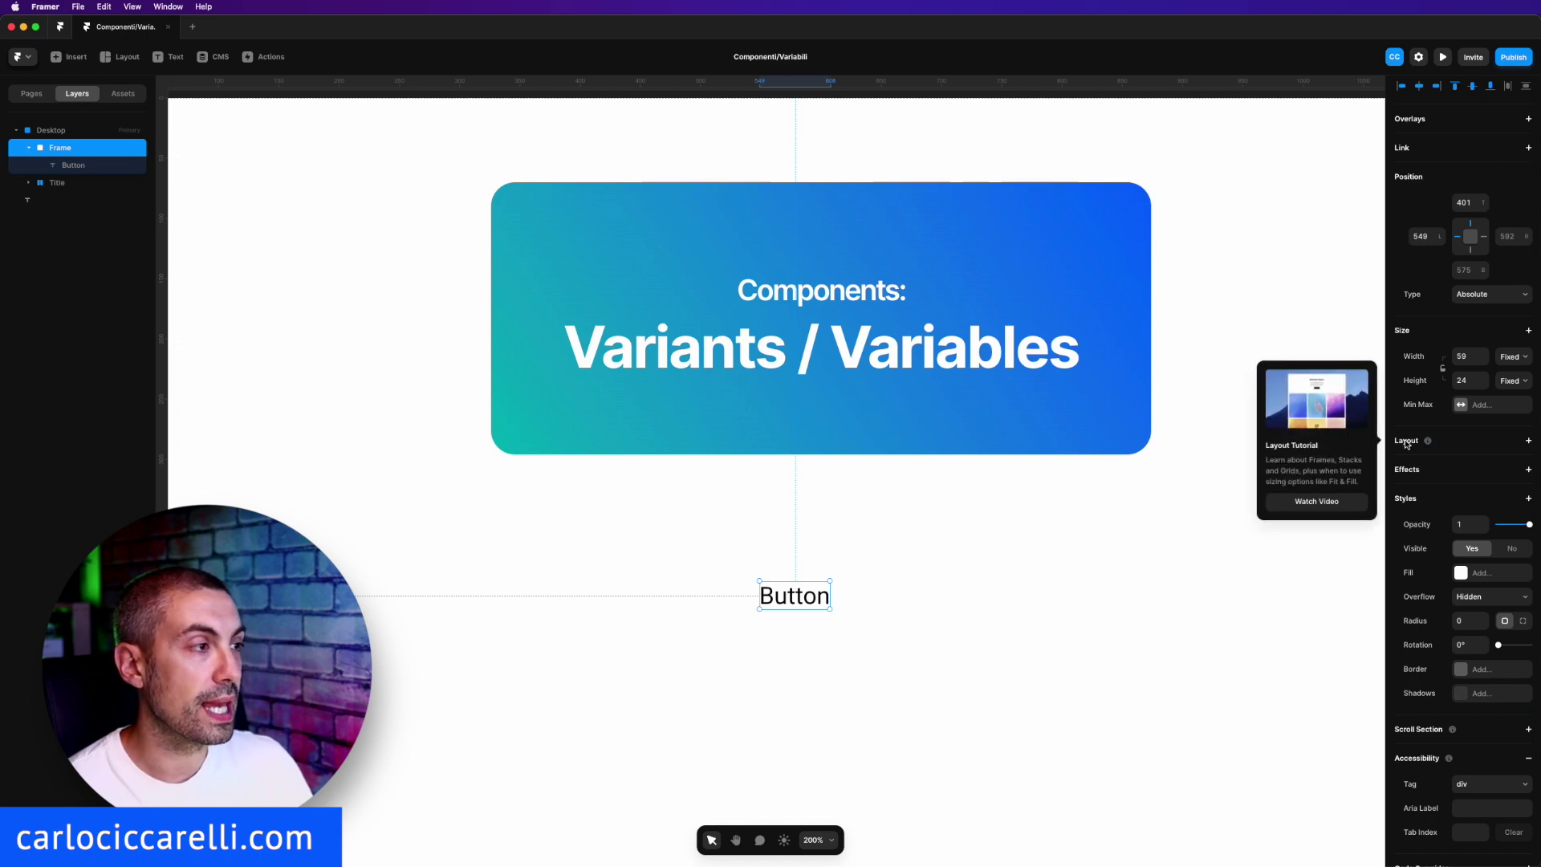
{"action": "left_click", "coordinate": [1408, 444]}
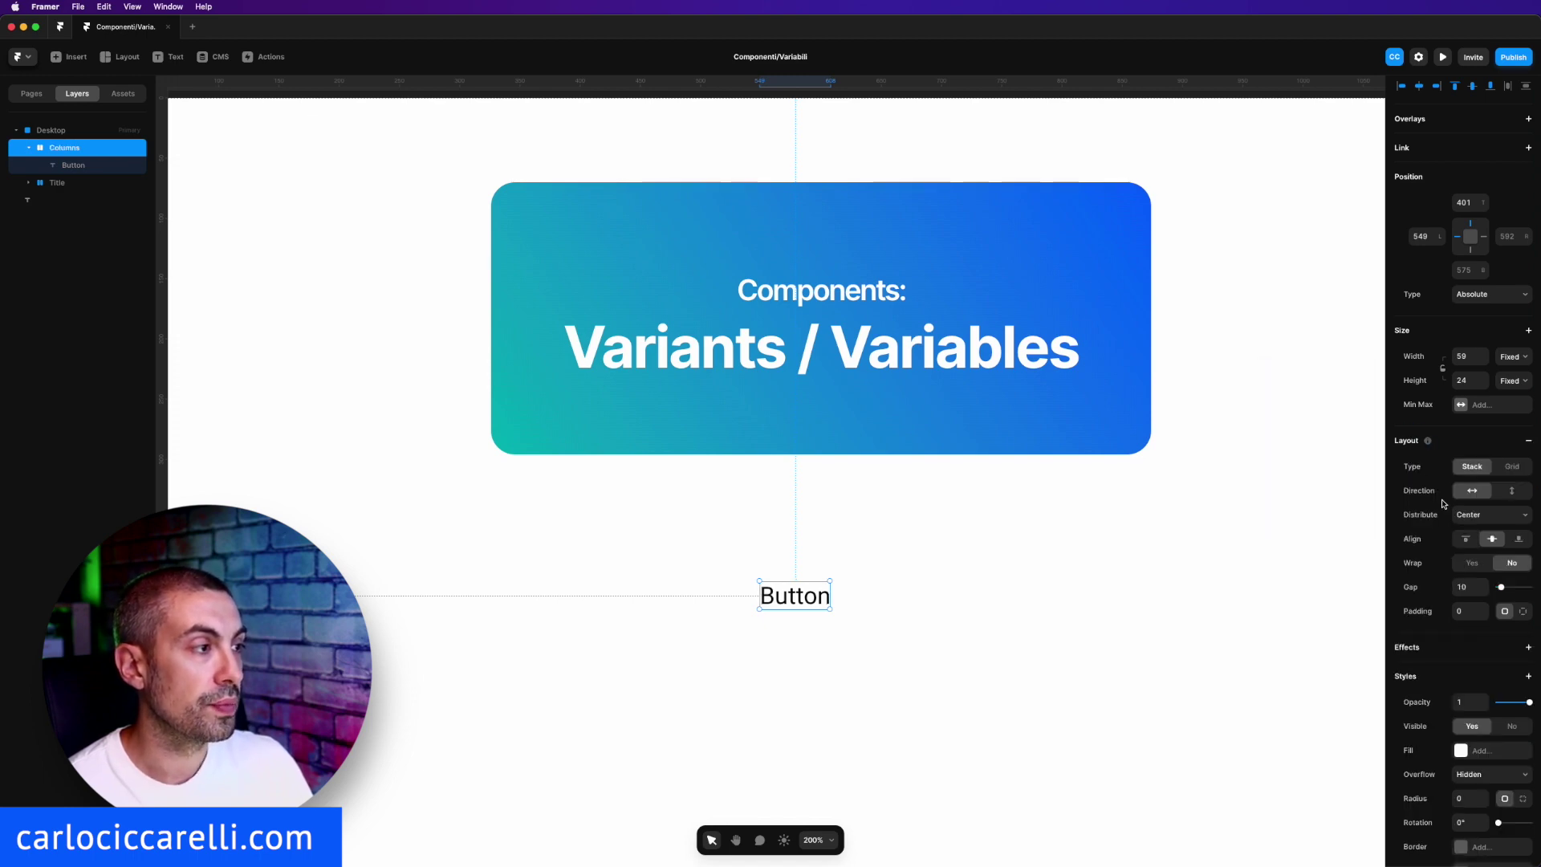
Step: Set the stack's padding per side to 8 at top and bottom and 16 at left and right
{"action": "scroll", "coordinate": [1442, 503], "scroll_direction": "down", "scroll_amount": 2}
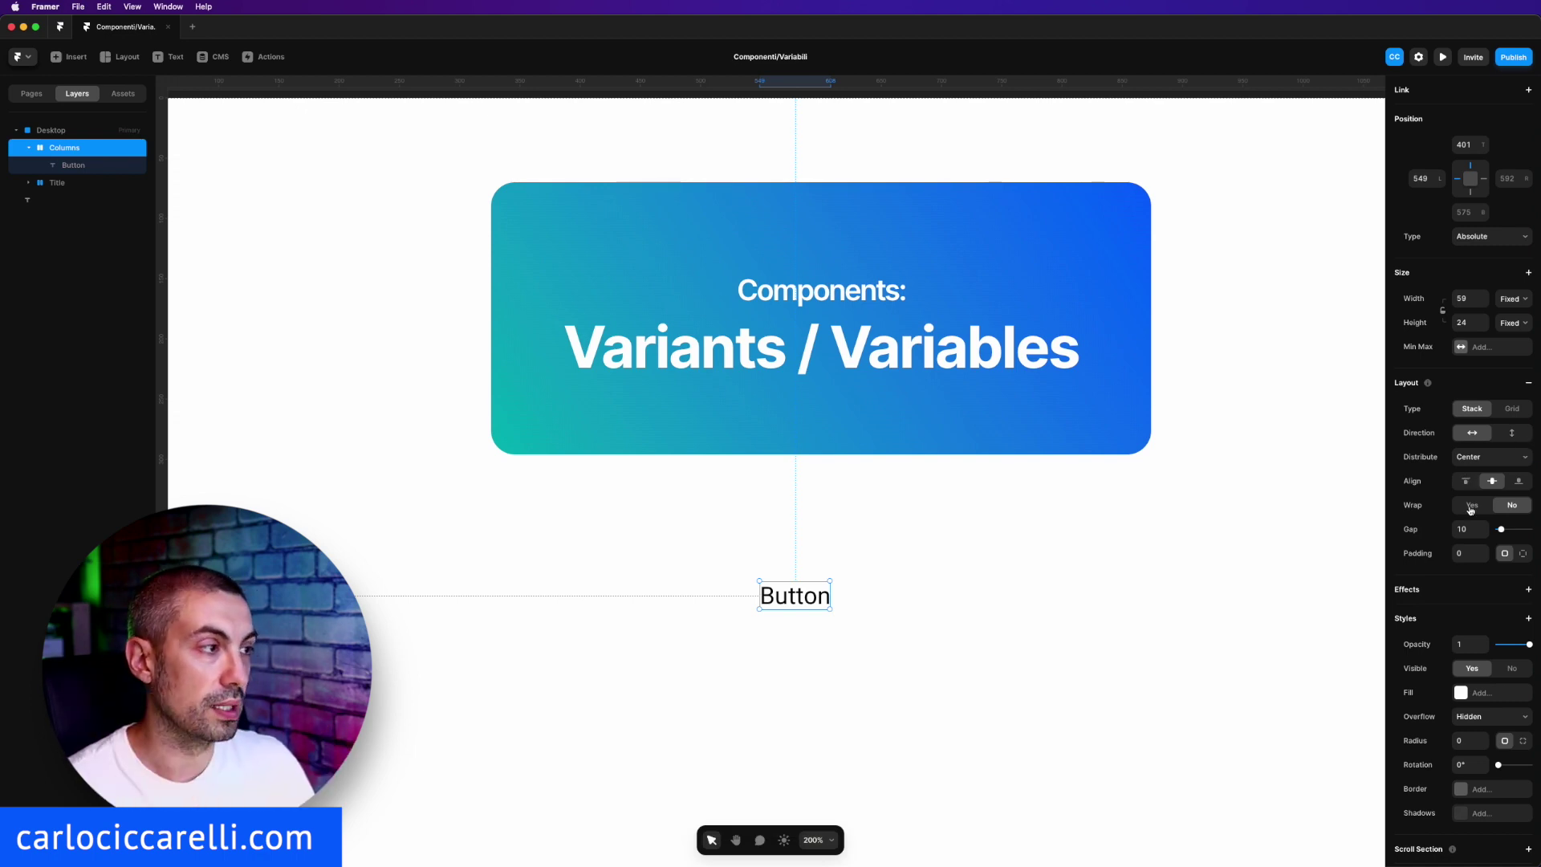
{"action": "left_click", "coordinate": [1472, 556]}
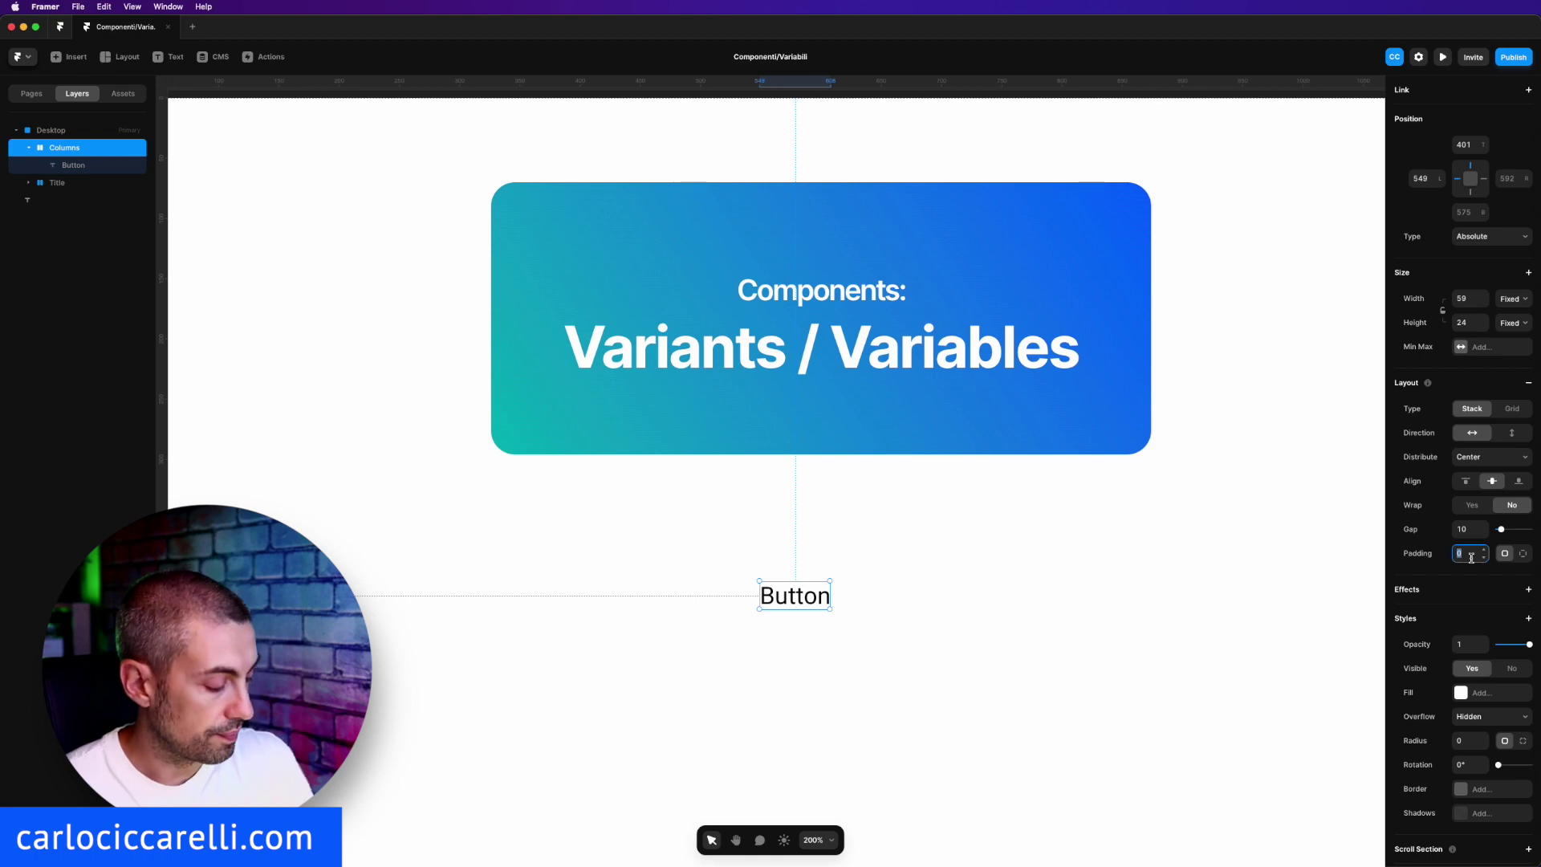
{"action": "type", "text": "16"}
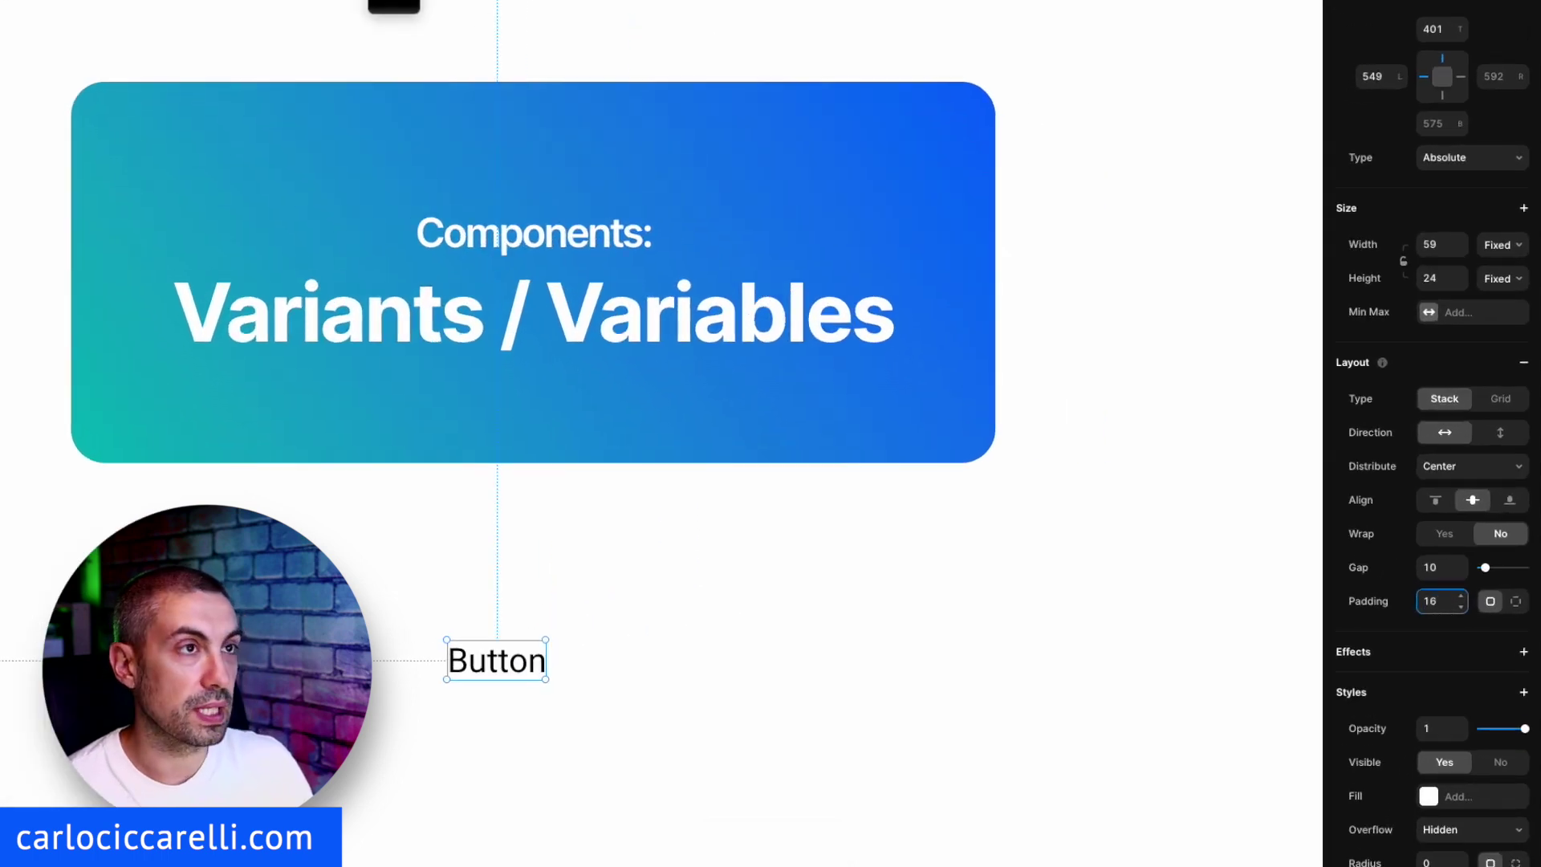
{"action": "key", "text": "Return"}
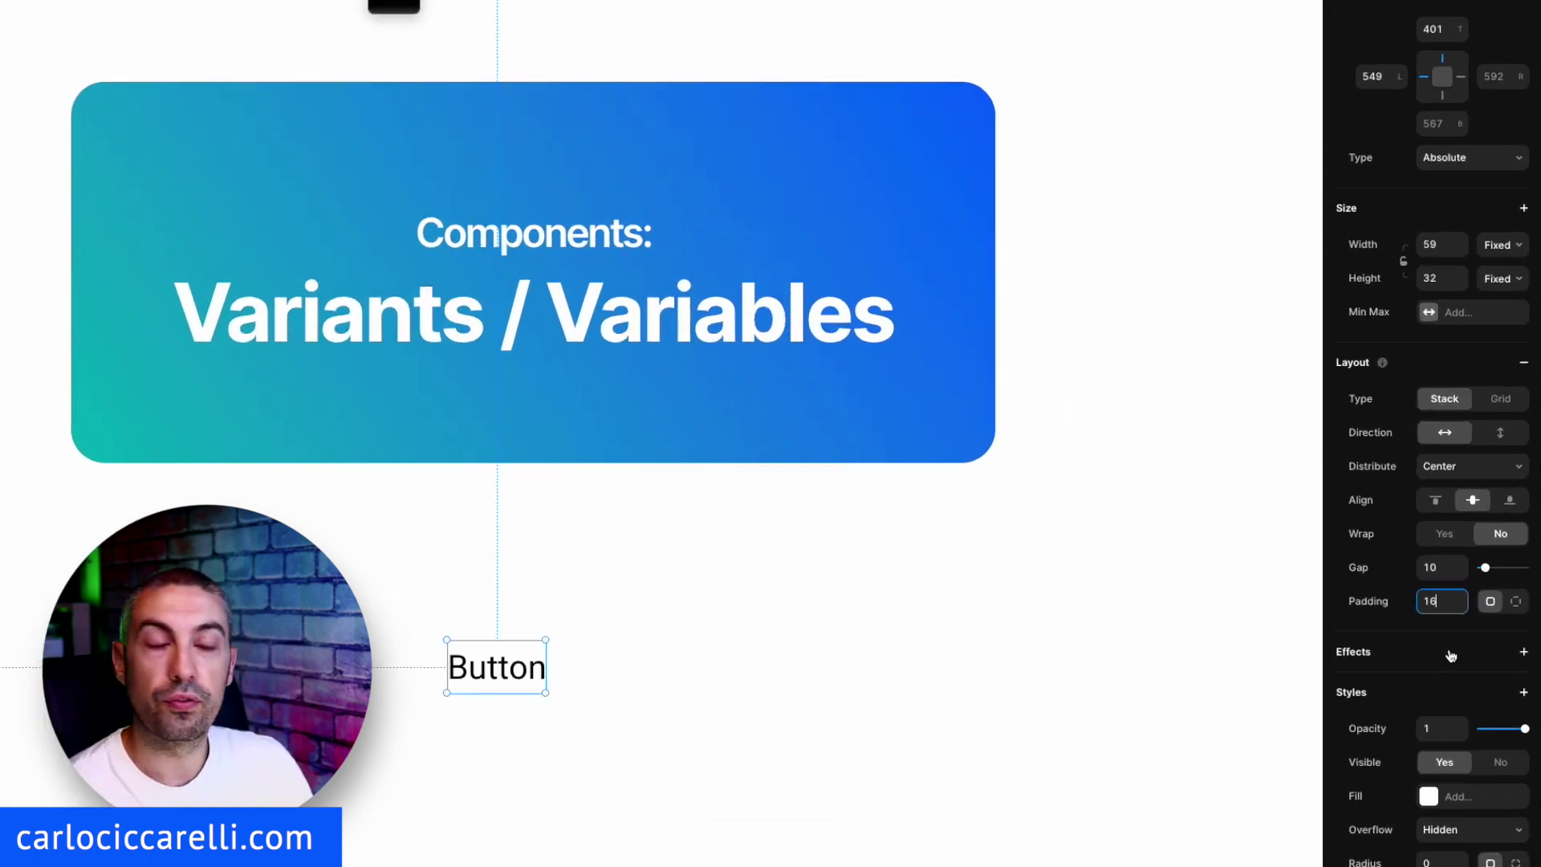
{"action": "left_click", "coordinate": [1517, 602]}
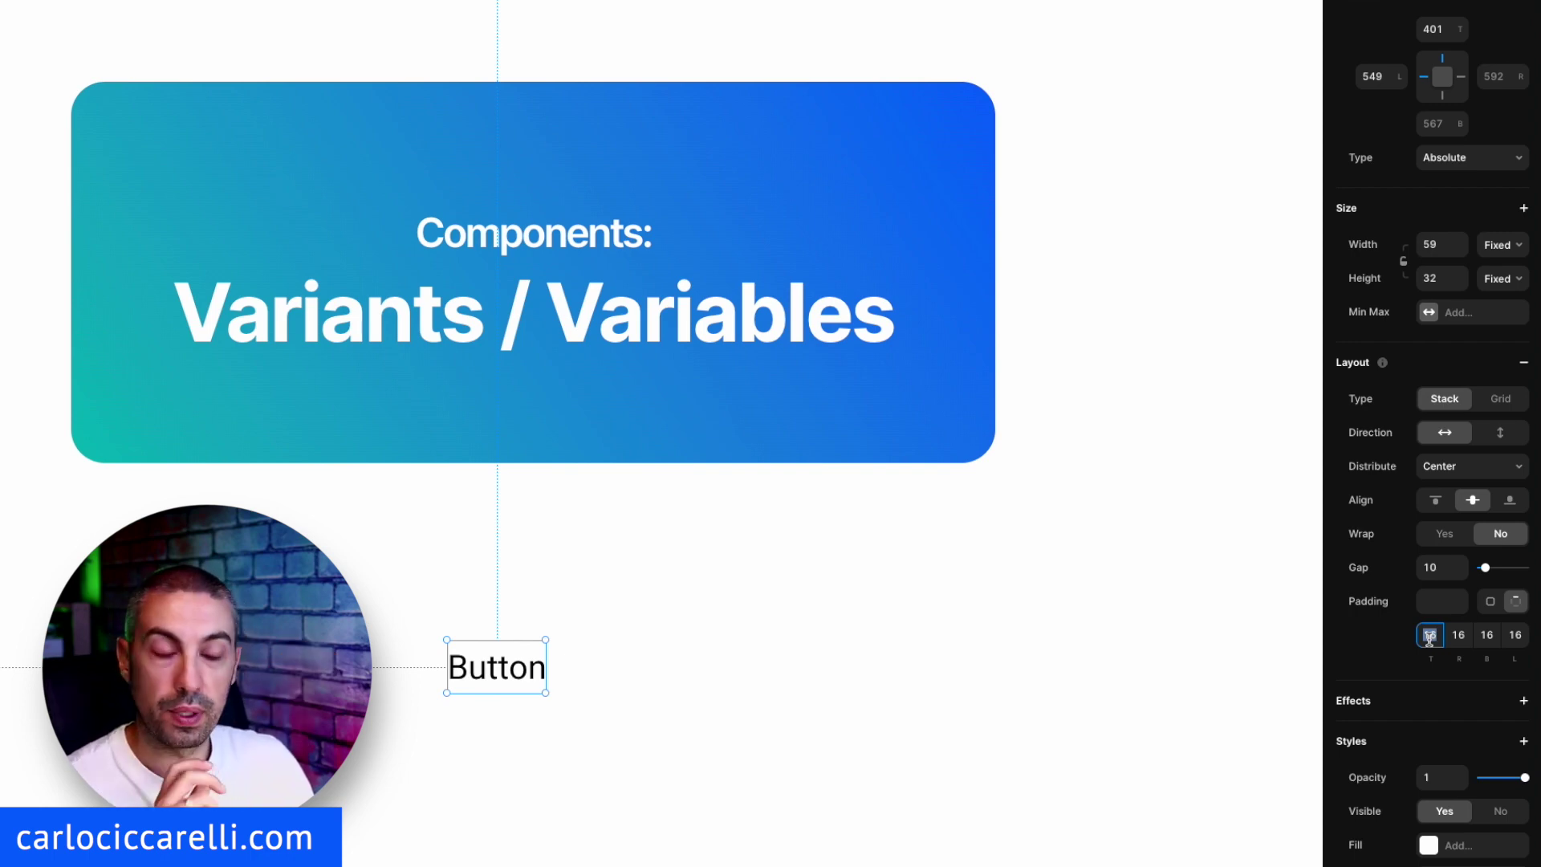
{"action": "key", "text": "Tab"}
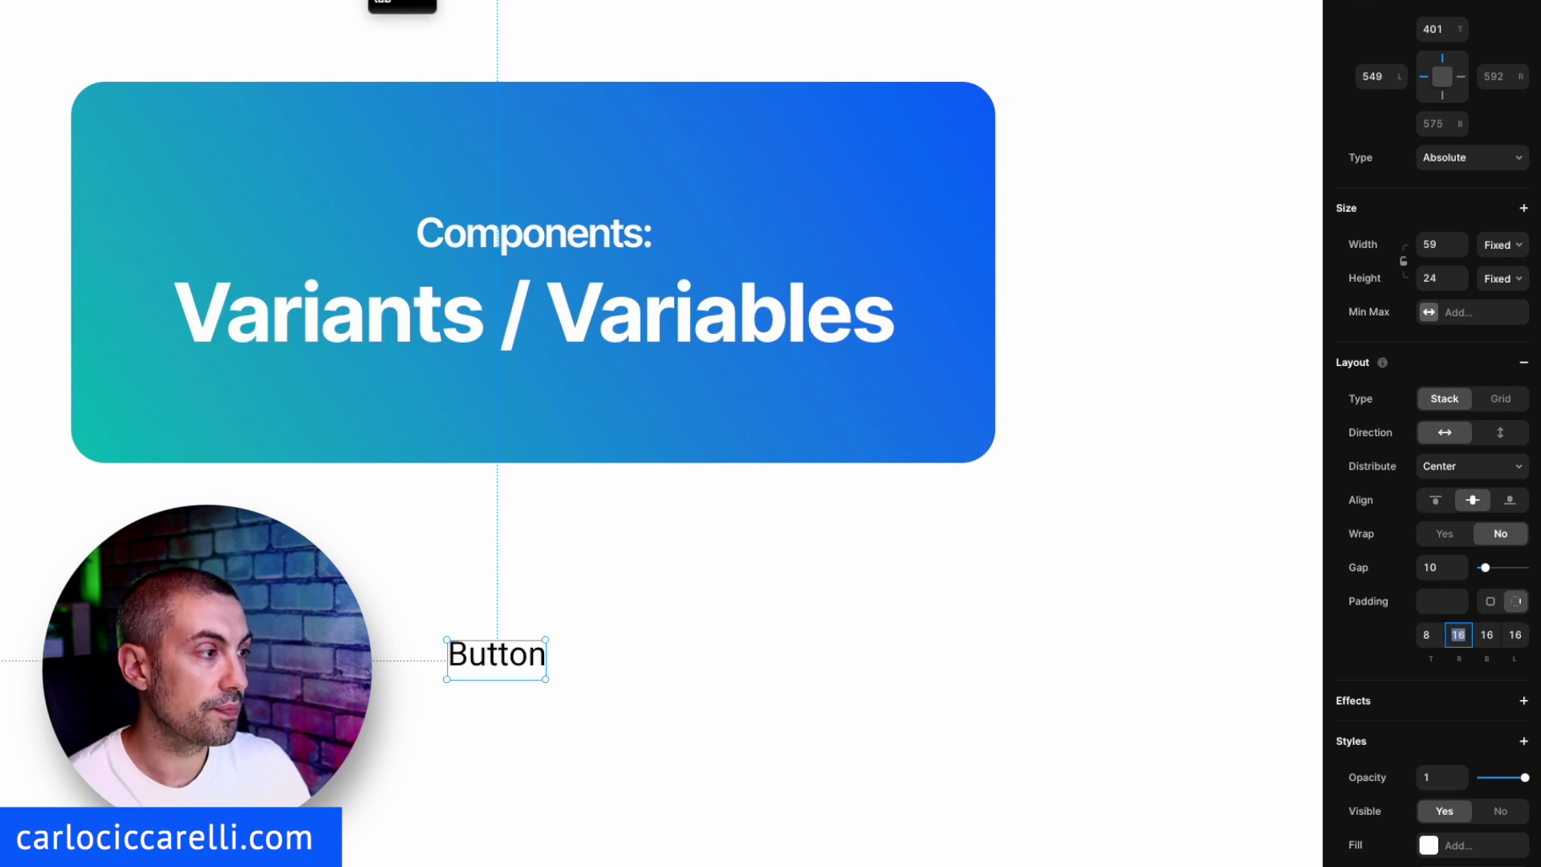
{"action": "key", "text": "Tab"}
{"action": "type", "text": "8"}
{"action": "key", "text": "Tab"}
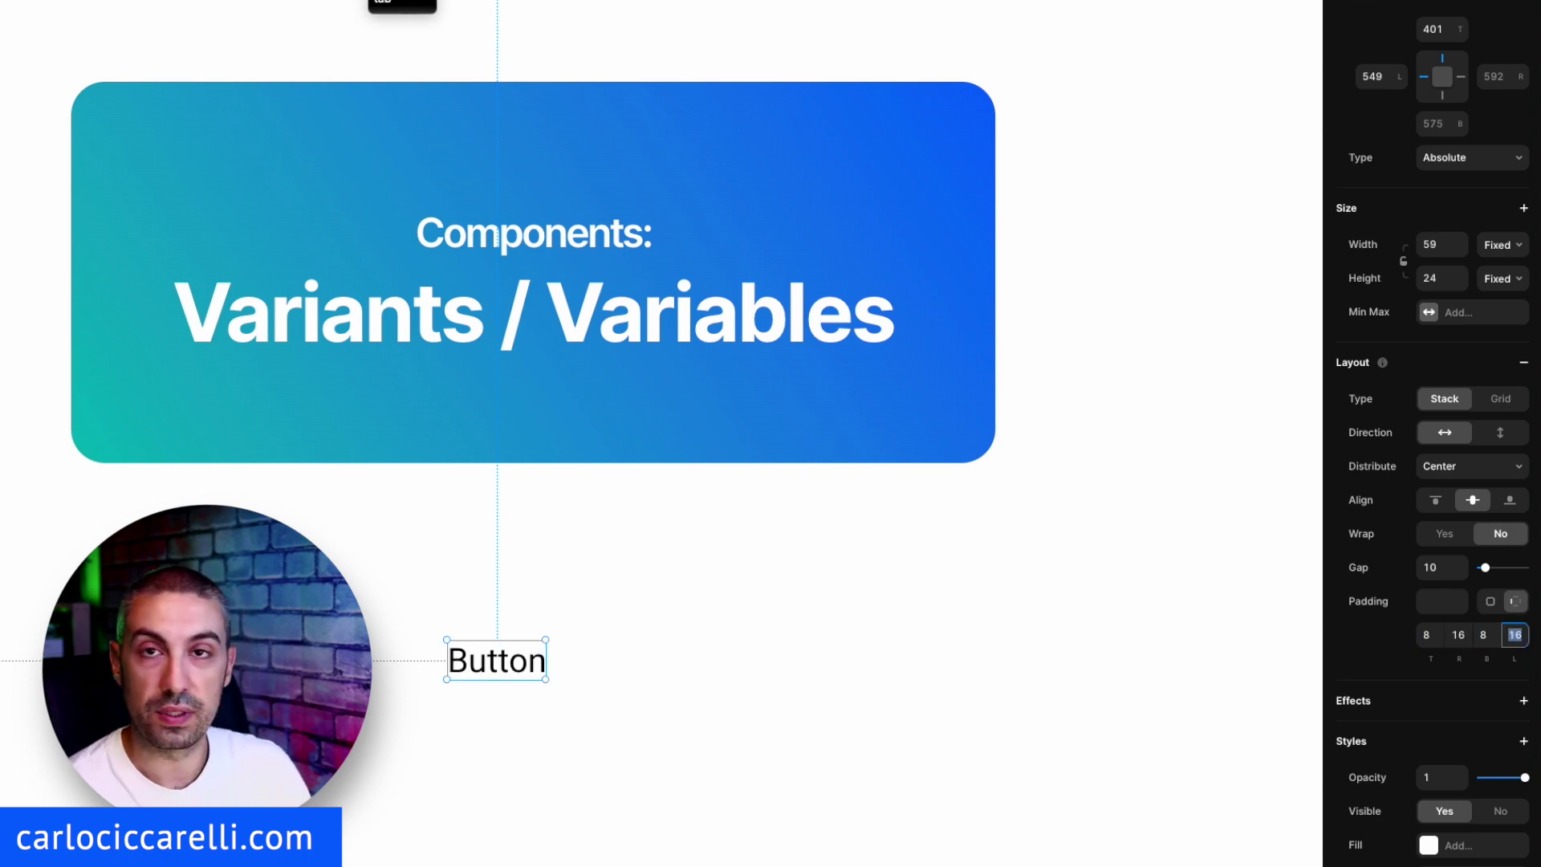
Step: Change both the width and the height of the stack around the Button text to Fit Content
{"action": "left_click", "coordinate": [770, 661]}
{"action": "left_click", "coordinate": [497, 660]}
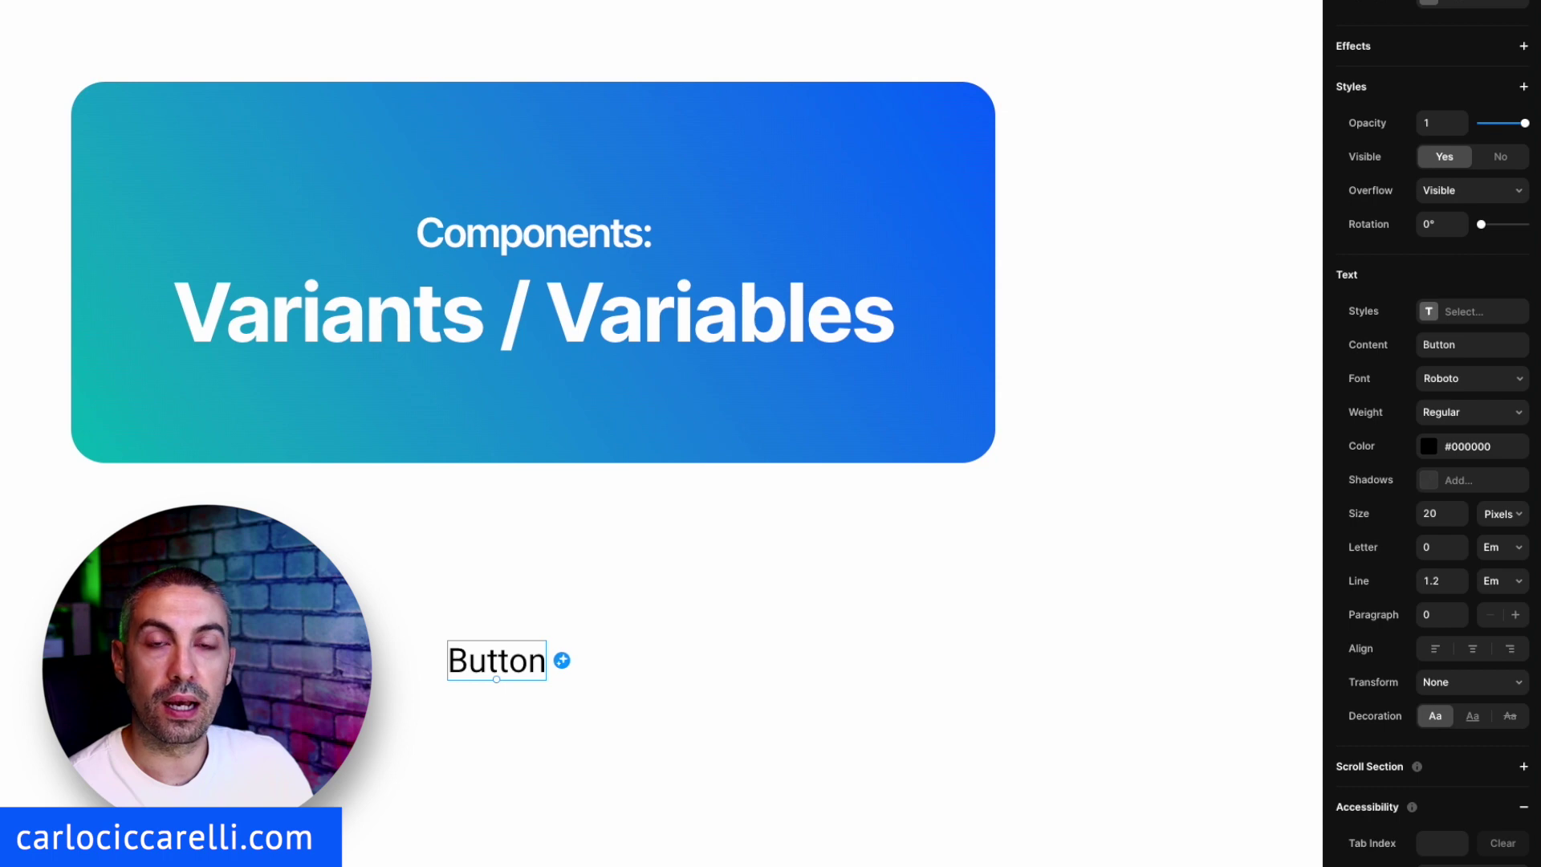
{"action": "key", "text": "super+Return"}
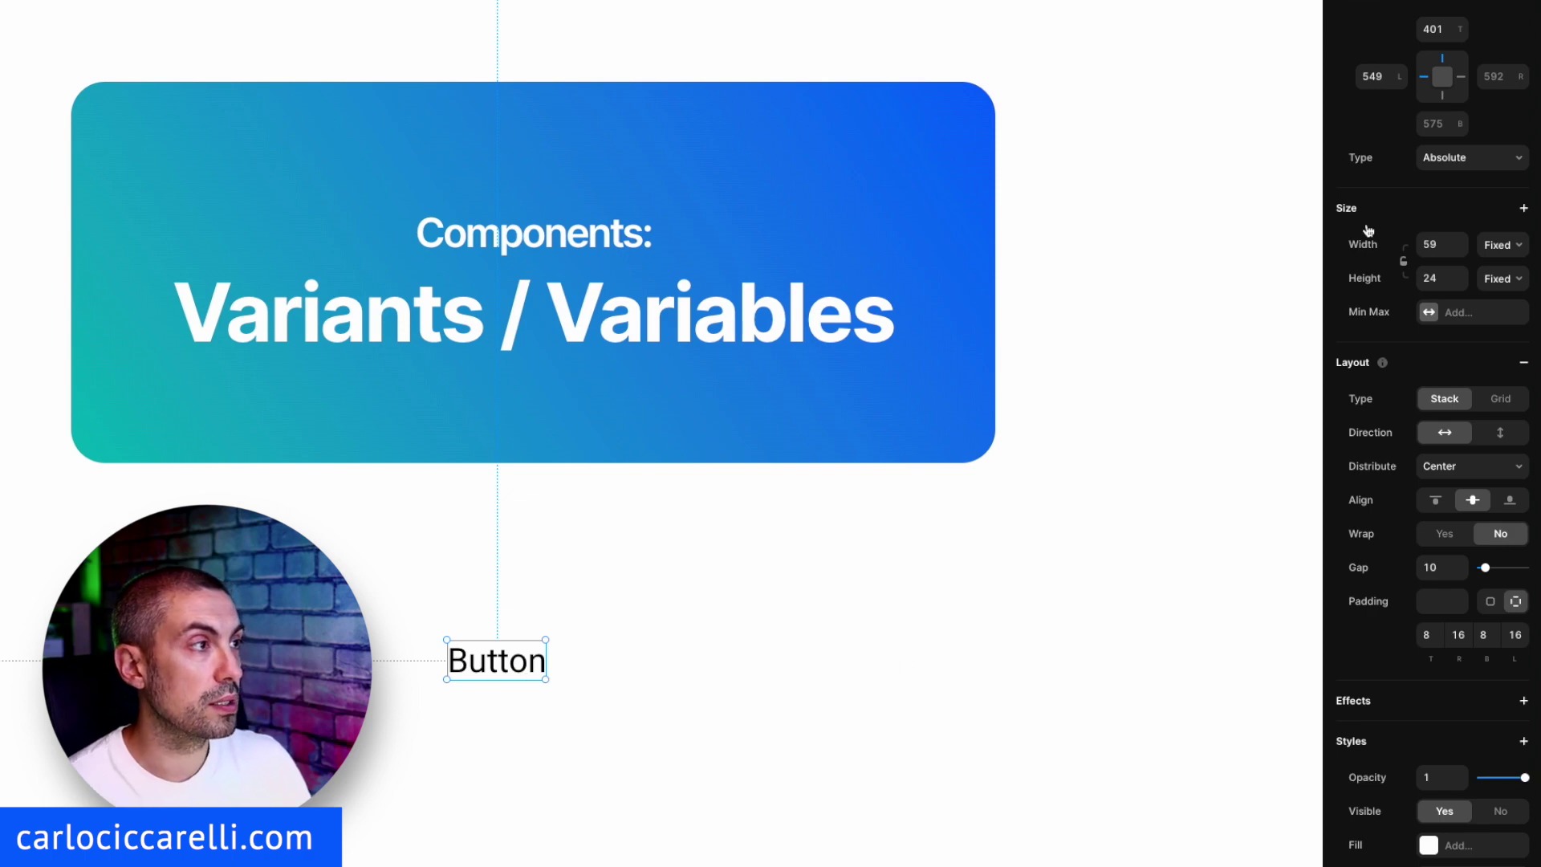
{"action": "left_click", "coordinate": [1503, 244]}
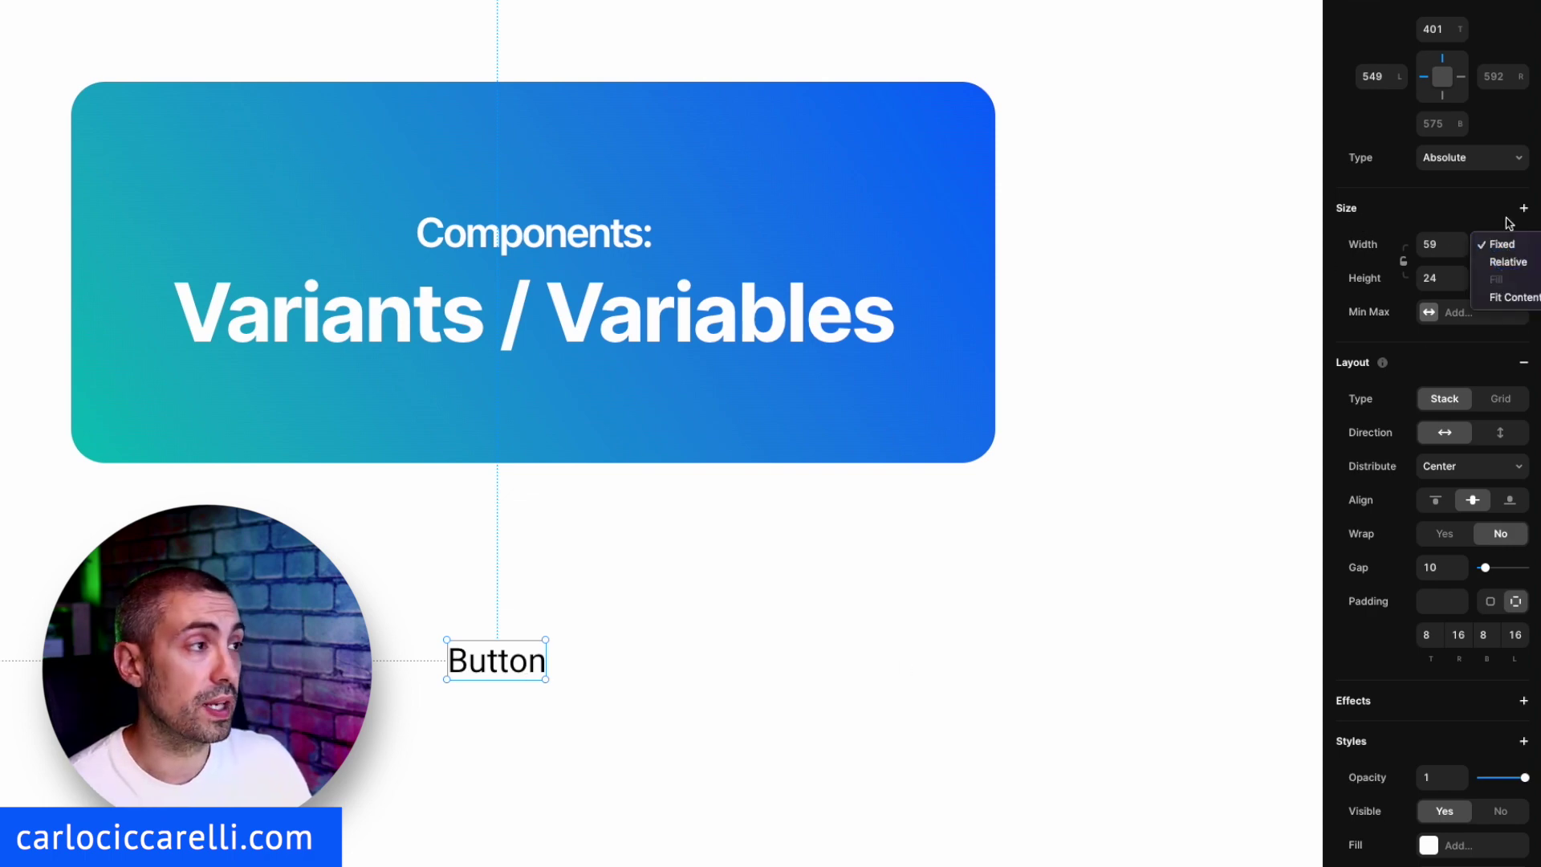
{"action": "left_click", "coordinate": [1507, 297]}
{"action": "left_click", "coordinate": [1503, 279]}
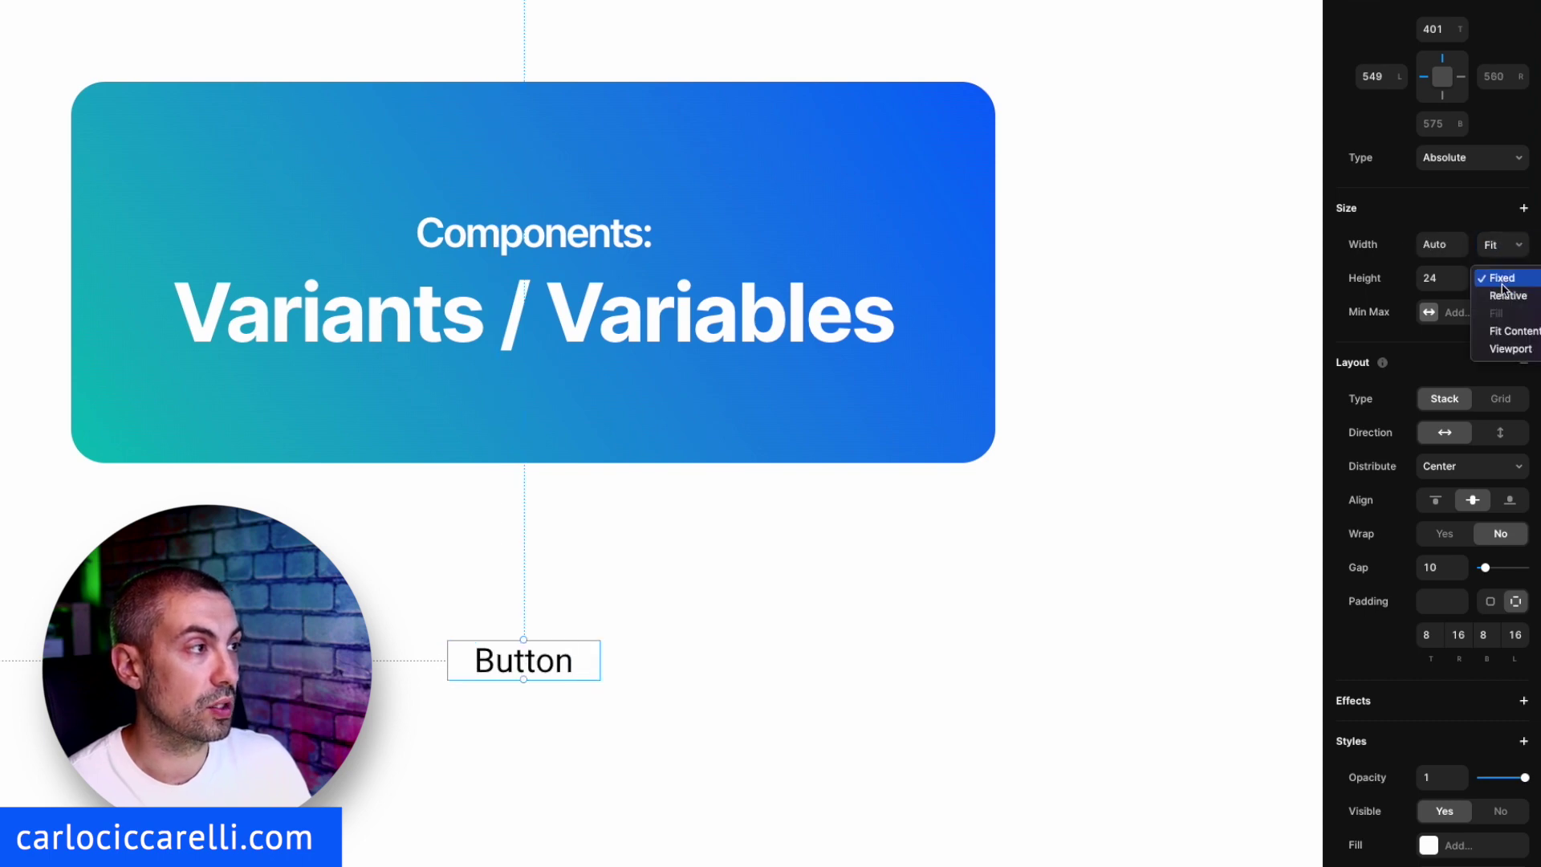
{"action": "left_click", "coordinate": [1515, 331]}
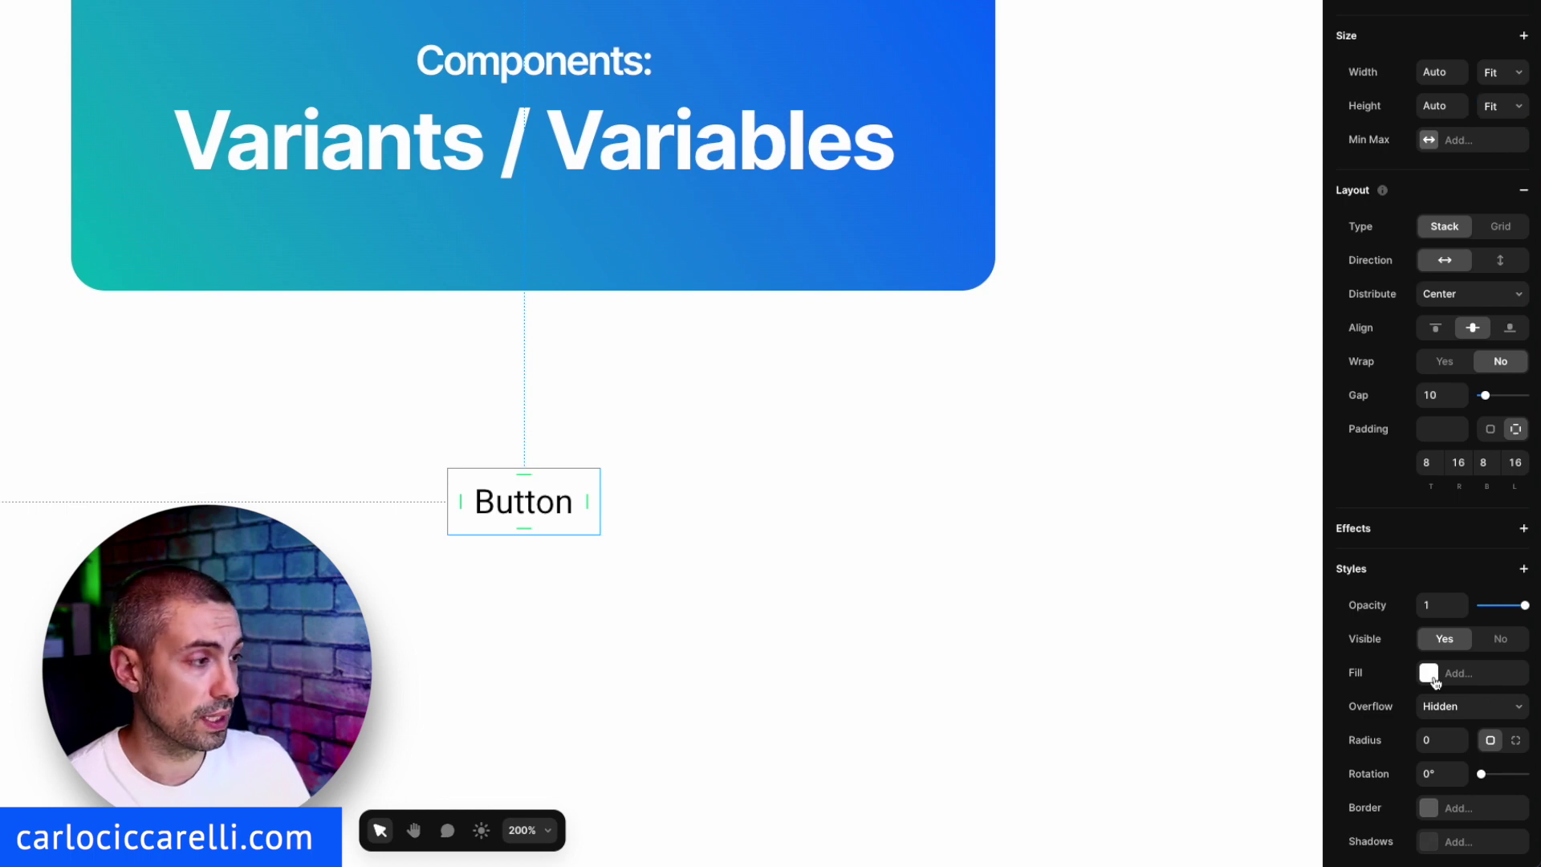
Step: Fill the button's stack with the solid purple #7300FF
{"action": "left_click", "coordinate": [1433, 678]}
{"action": "left_click_drag", "start_coordinate": [1156, 720], "coordinate": [1200, 716]}
{"action": "left_click", "coordinate": [1274, 648]}
{"action": "left_click_drag", "start_coordinate": [1283, 649], "coordinate": [1311, 602]}
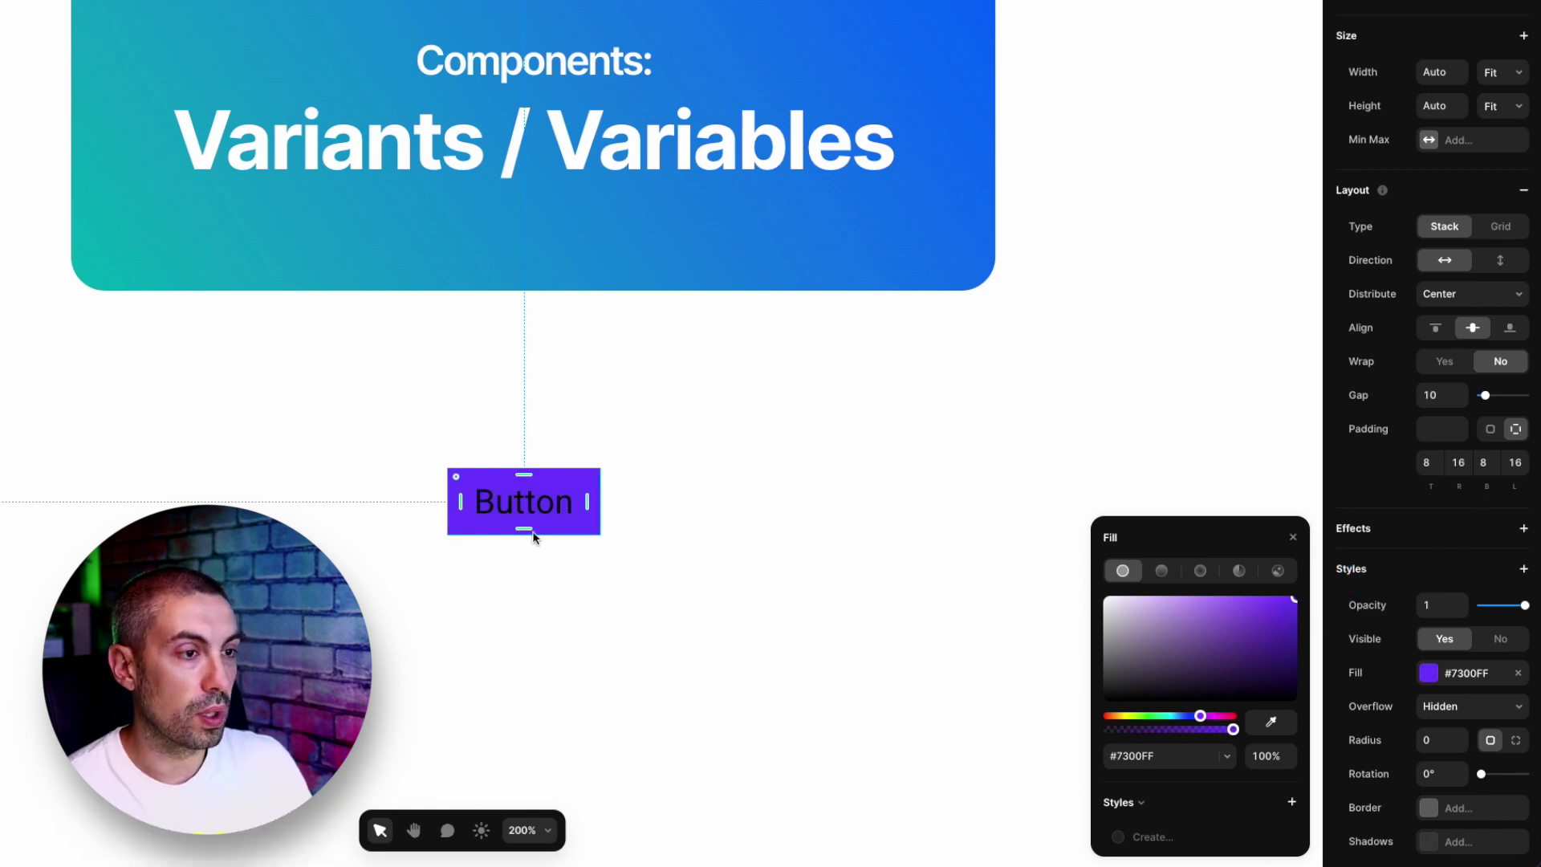
Step: Set the color of the Button text inside the stack to white, #FFFFFF
{"action": "double_click", "coordinate": [520, 511]}
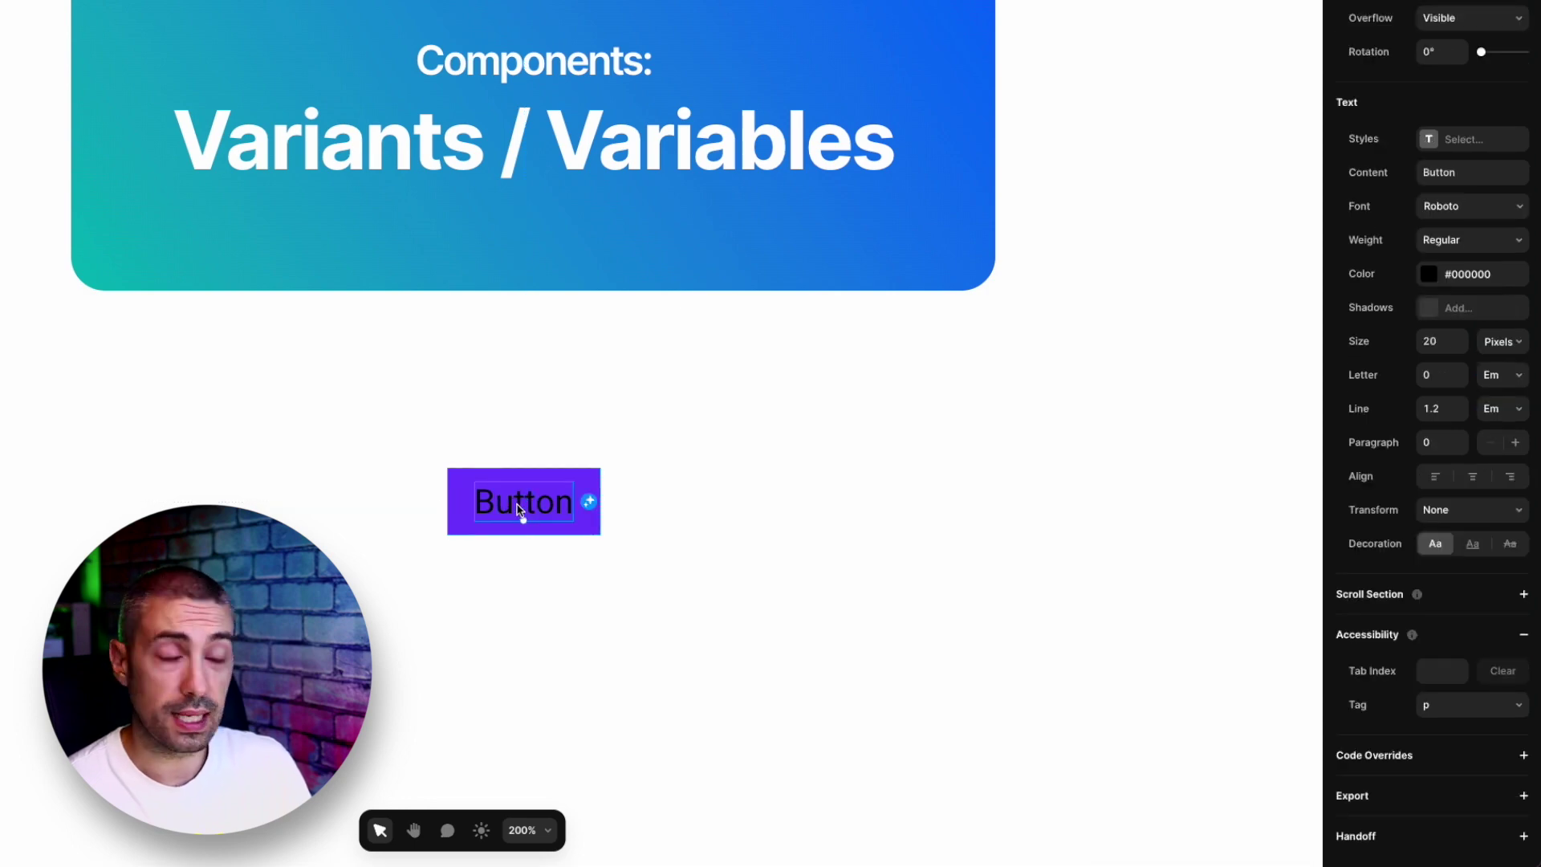
{"action": "left_click", "coordinate": [1427, 276]}
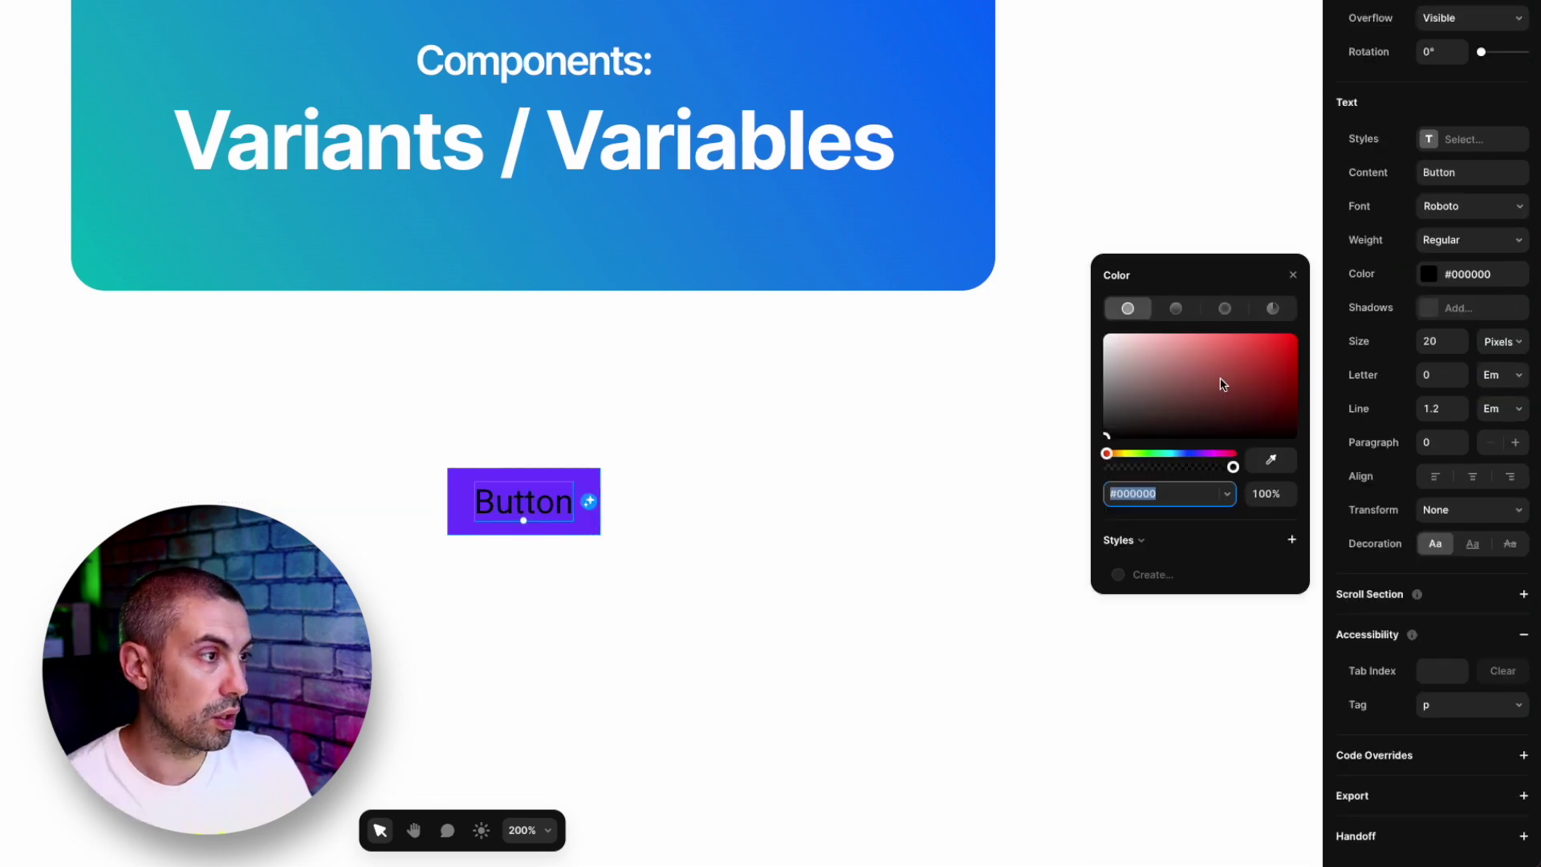
{"action": "left_click_drag", "start_coordinate": [1222, 385], "coordinate": [1107, 334]}
{"action": "left_click", "coordinate": [516, 445]}
Step: Round the corners of the button's stack to a radius of 20
{"action": "left_click", "coordinate": [480, 474]}
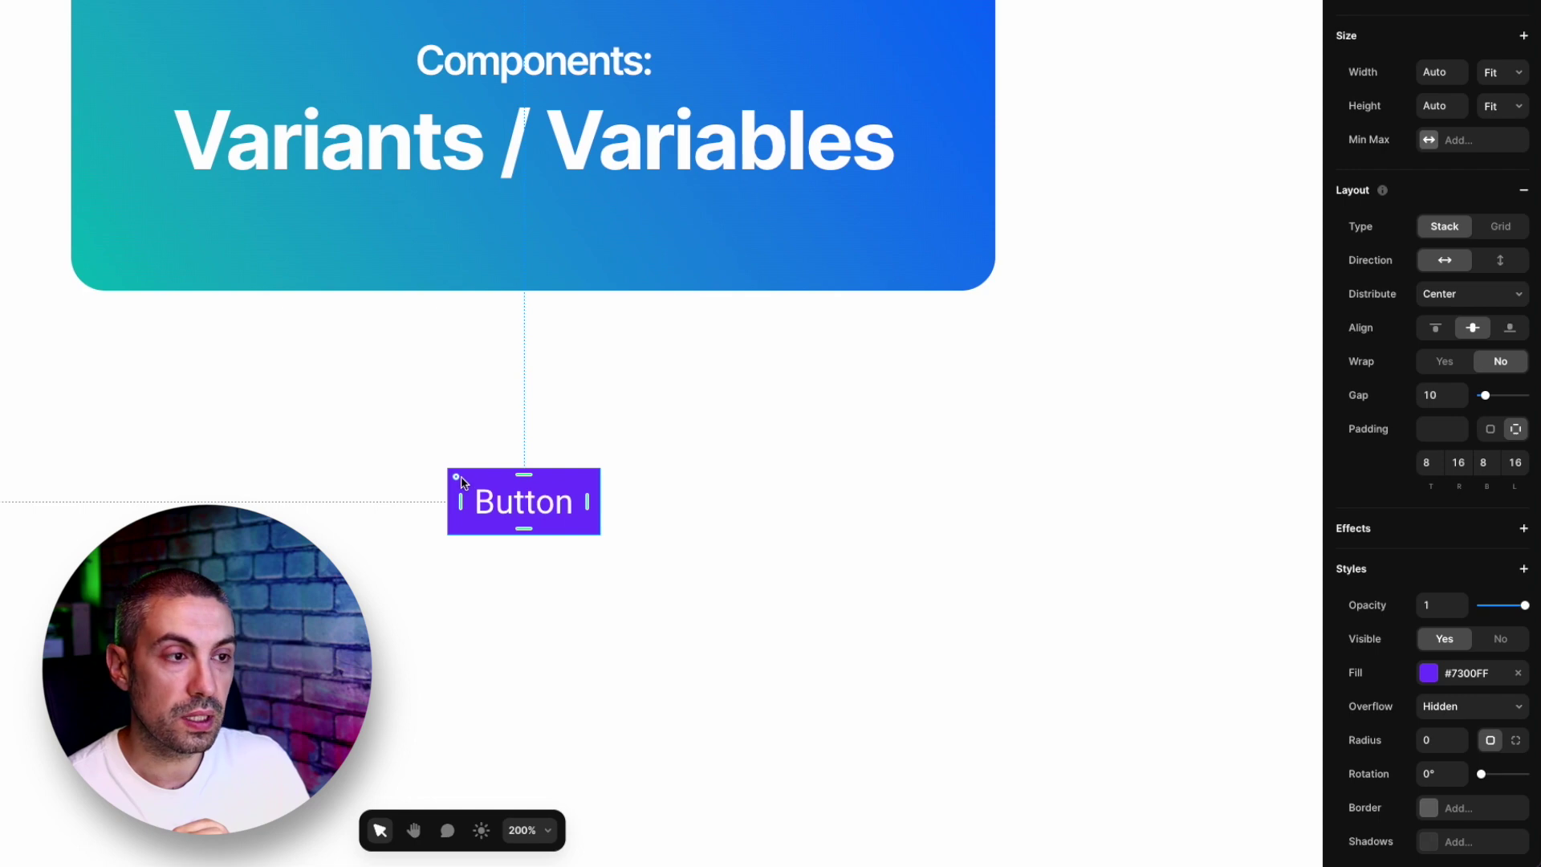
{"action": "left_click_drag", "start_coordinate": [456, 479], "coordinate": [573, 560]}
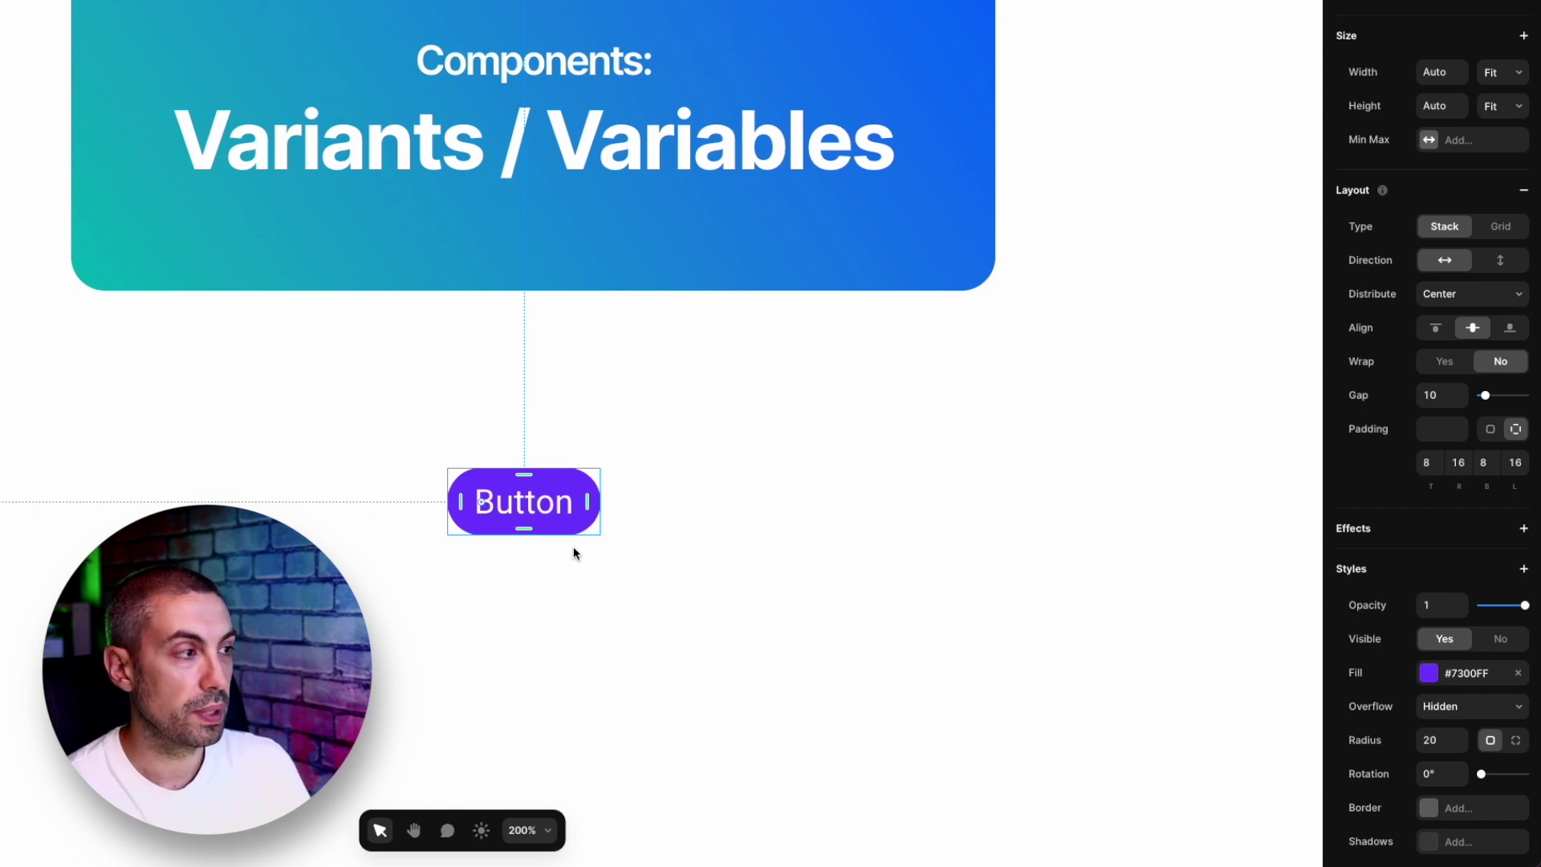
Step: Rename the Columns layer that wraps the button text as Button
{"action": "scroll", "coordinate": [1414, 441], "scroll_direction": "down", "scroll_amount": 5}
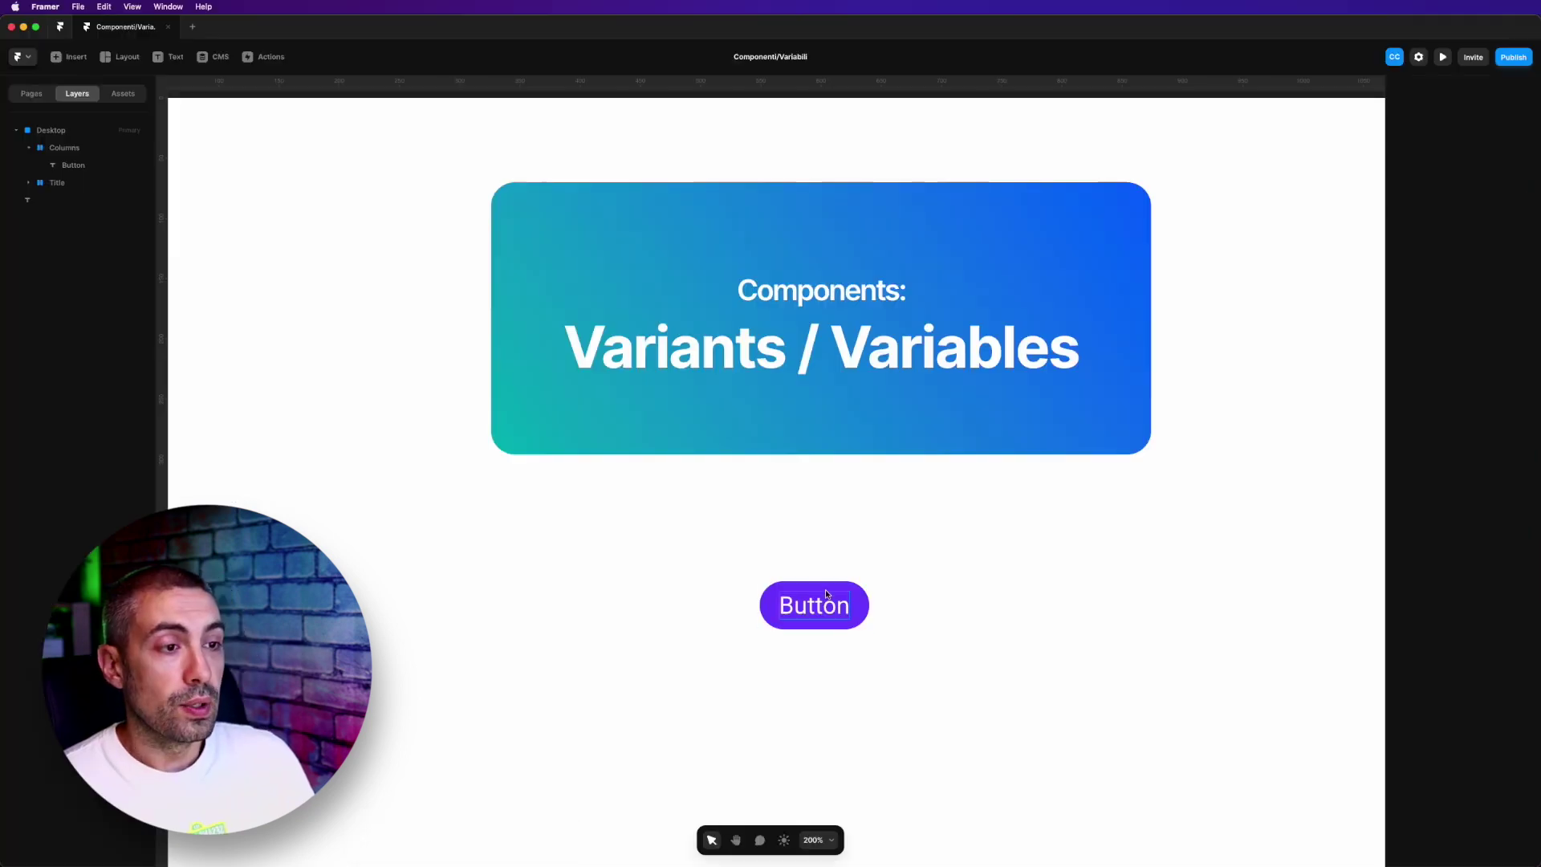
{"action": "left_click", "coordinate": [539, 484]}
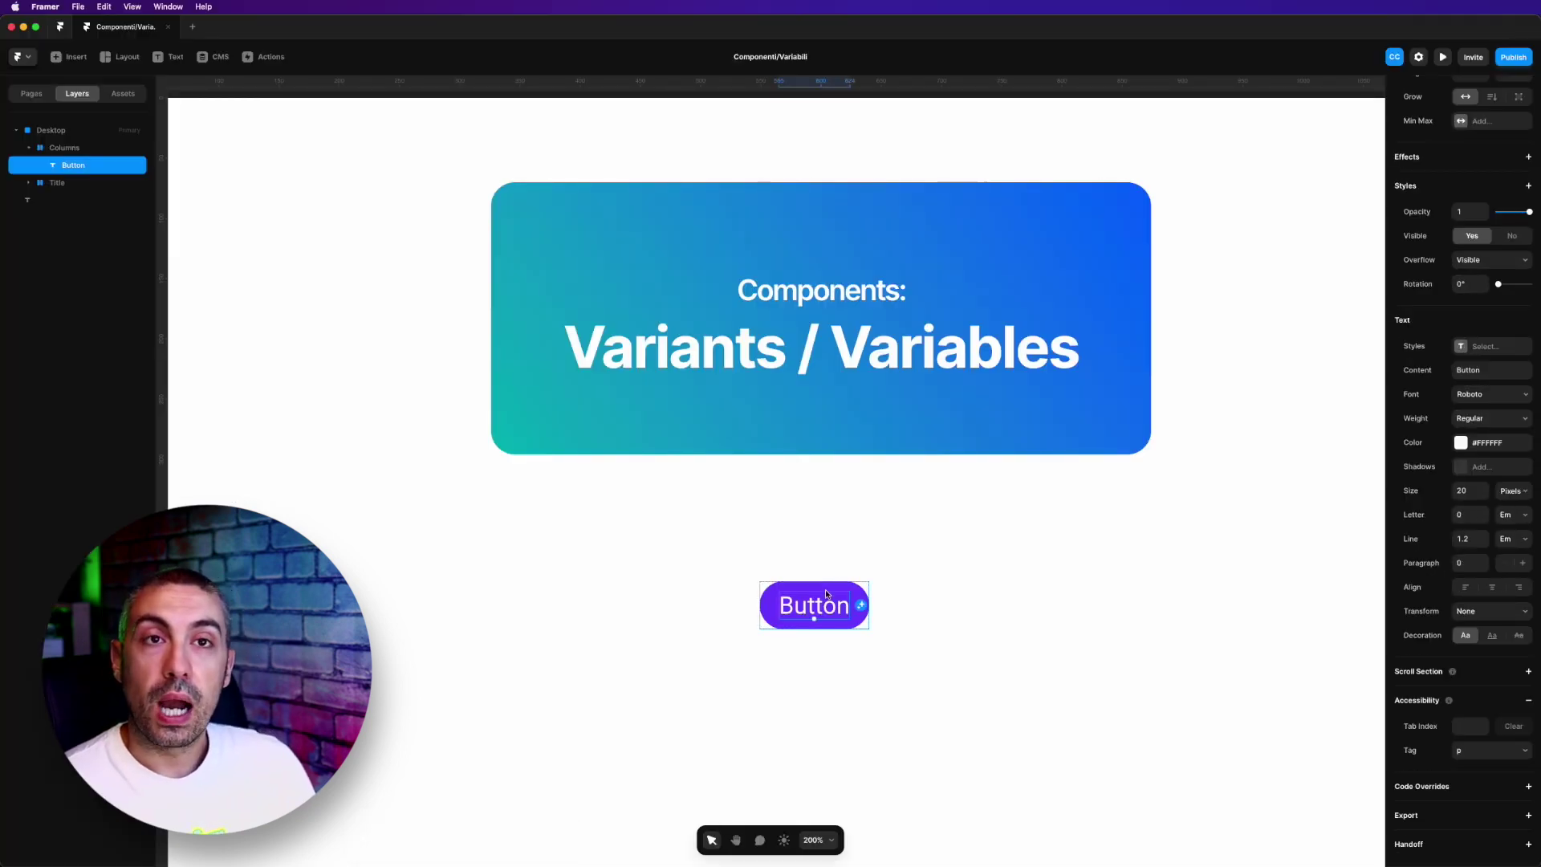
{"action": "double_click", "coordinate": [68, 148]}
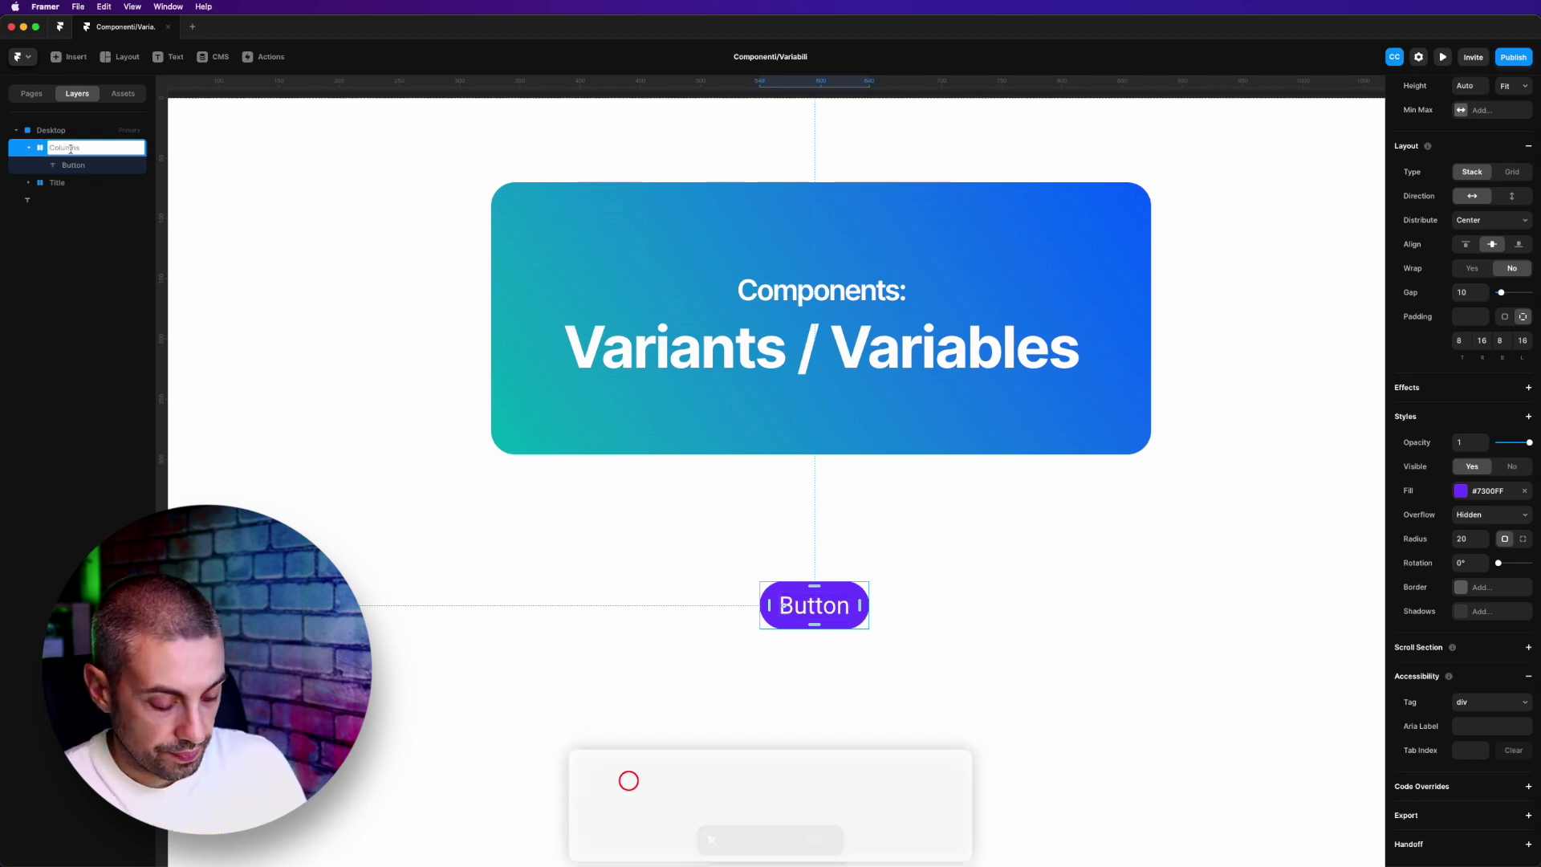
{"action": "key", "text": "shift+b"}
{"action": "type", "text": "utton"}
{"action": "key", "text": "Return"}
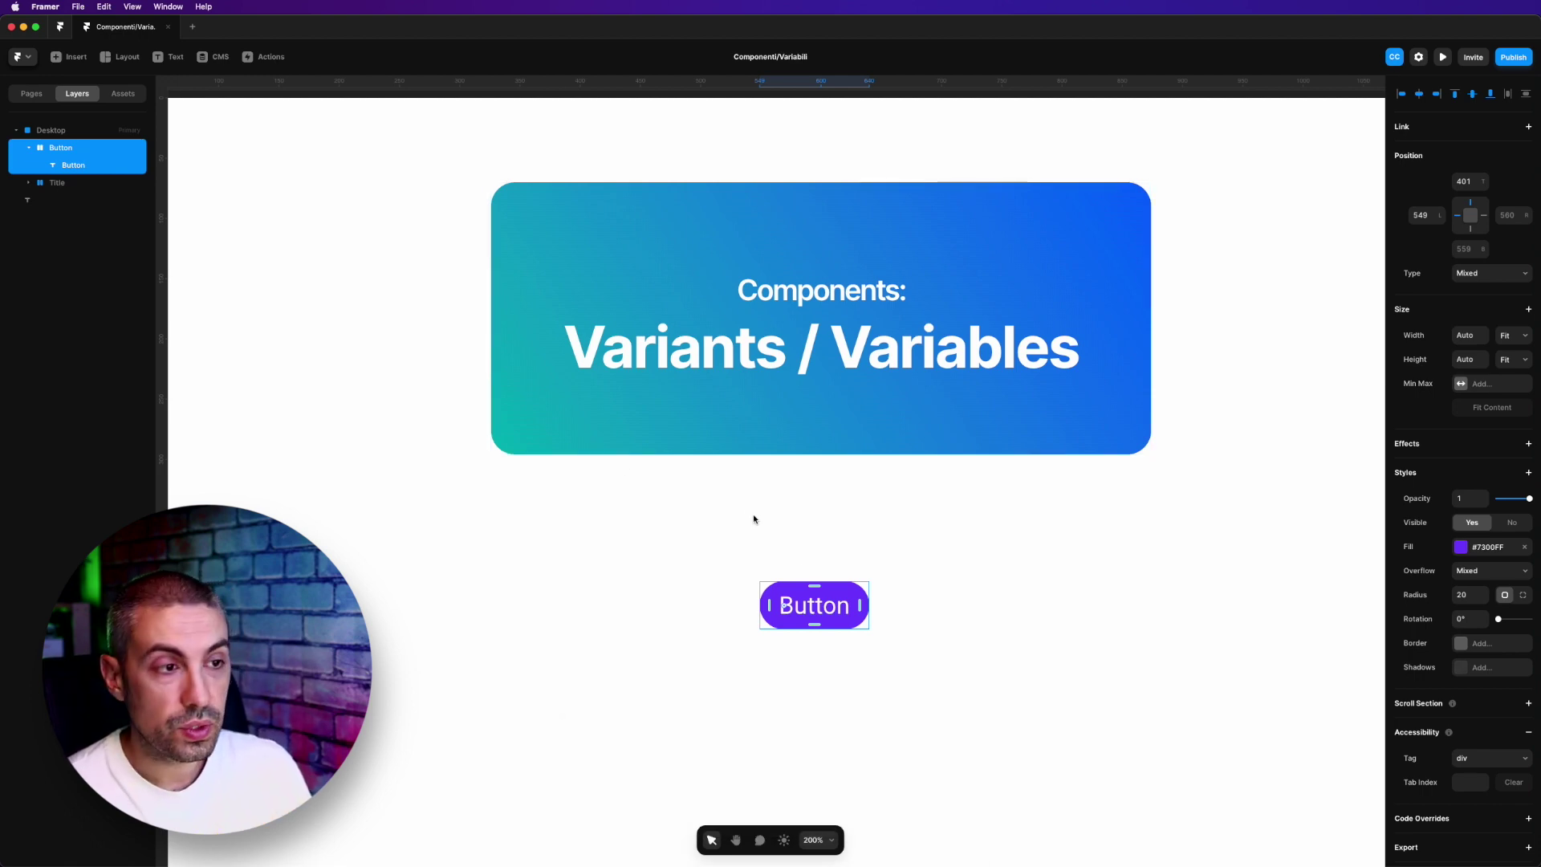
Step: Create a component from the finished Button stack
{"action": "right_click", "coordinate": [820, 593]}
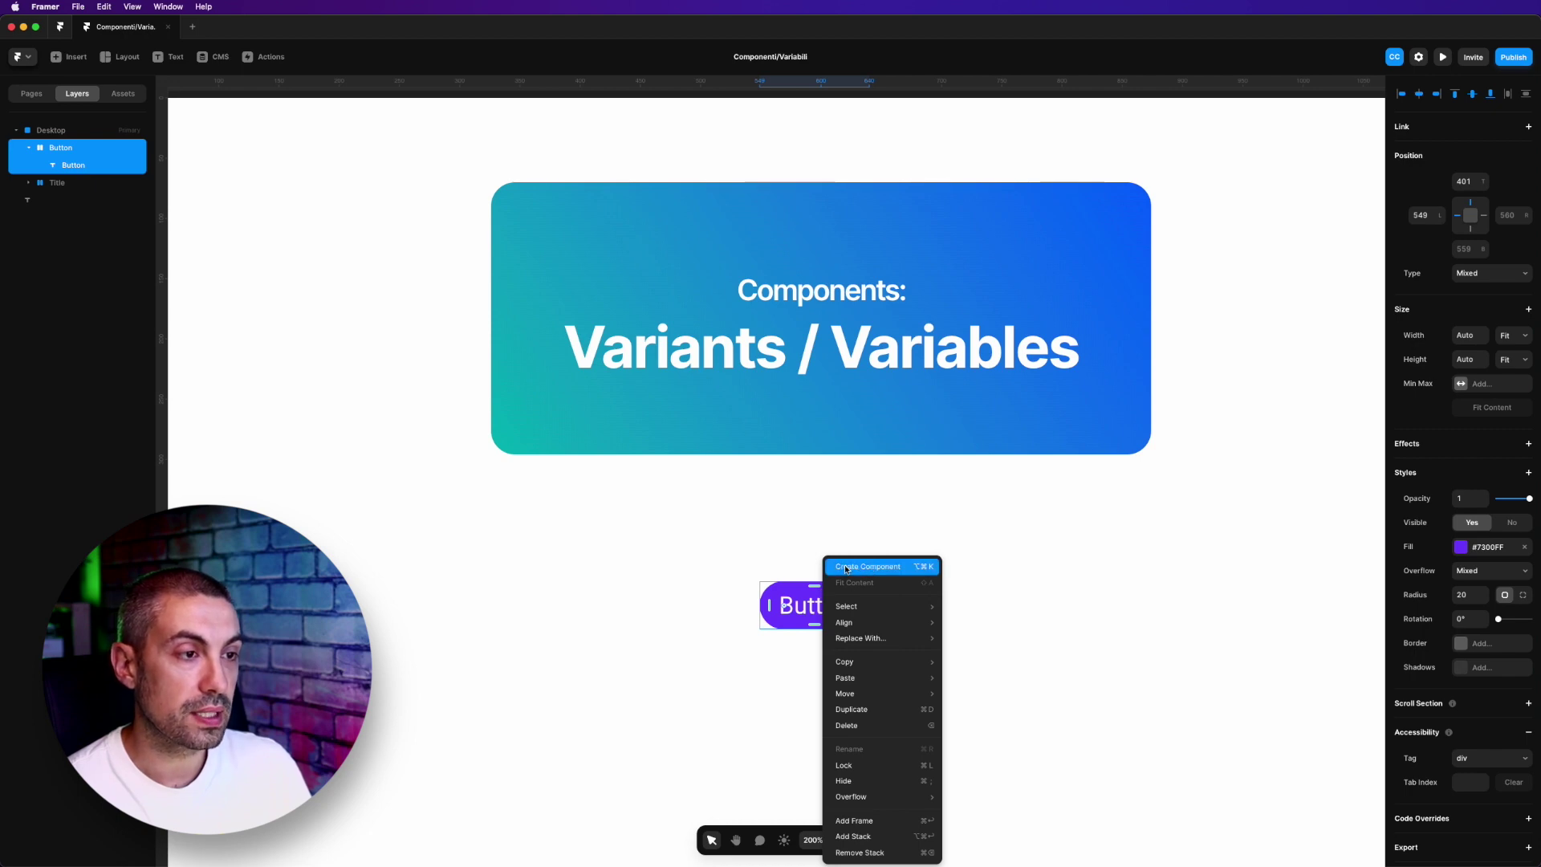
{"action": "left_click", "coordinate": [933, 571]}
{"action": "key", "text": "space"}
{"action": "scroll", "coordinate": [778, 536], "scroll_direction": "up", "scroll_amount": 5}
{"action": "left_click_drag", "start_coordinate": [779, 536], "coordinate": [541, 530]}
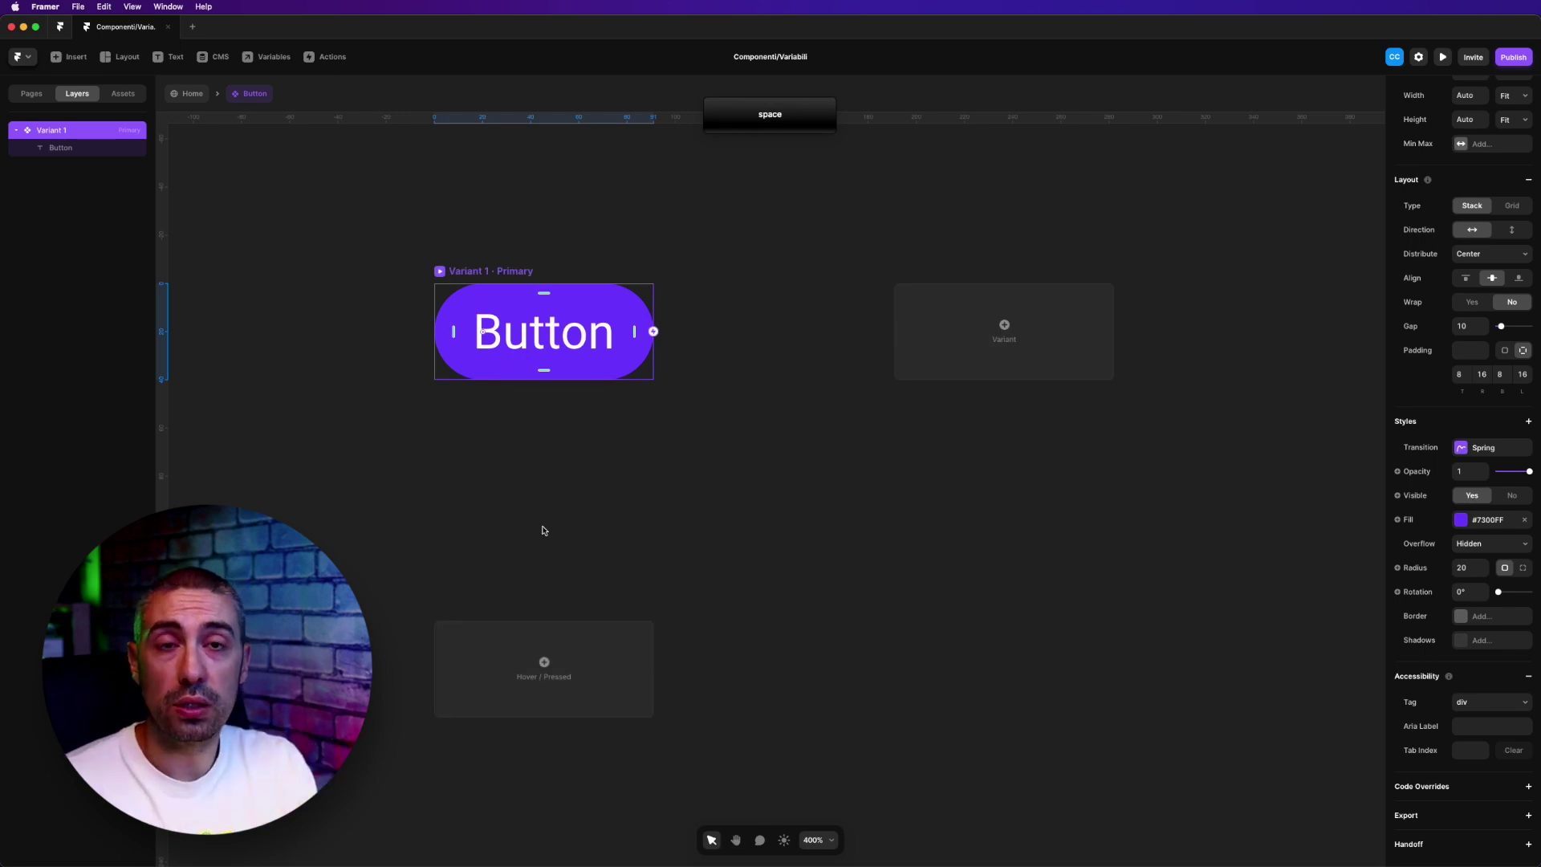
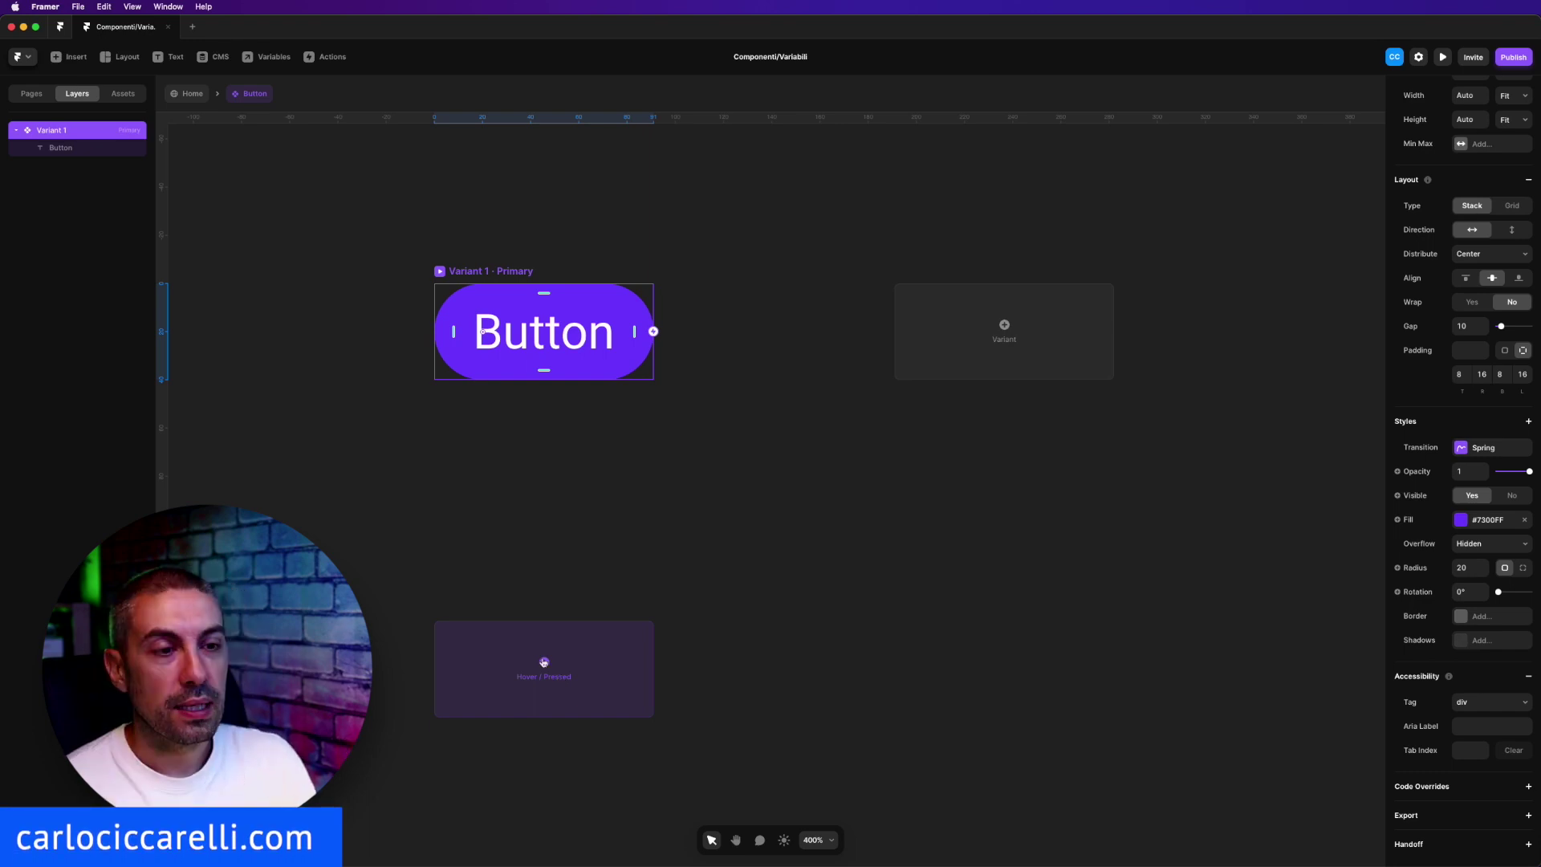
Step: Add a Hover variant to the primary button and darken its fill to #4E00AD
{"action": "left_click", "coordinate": [544, 662]}
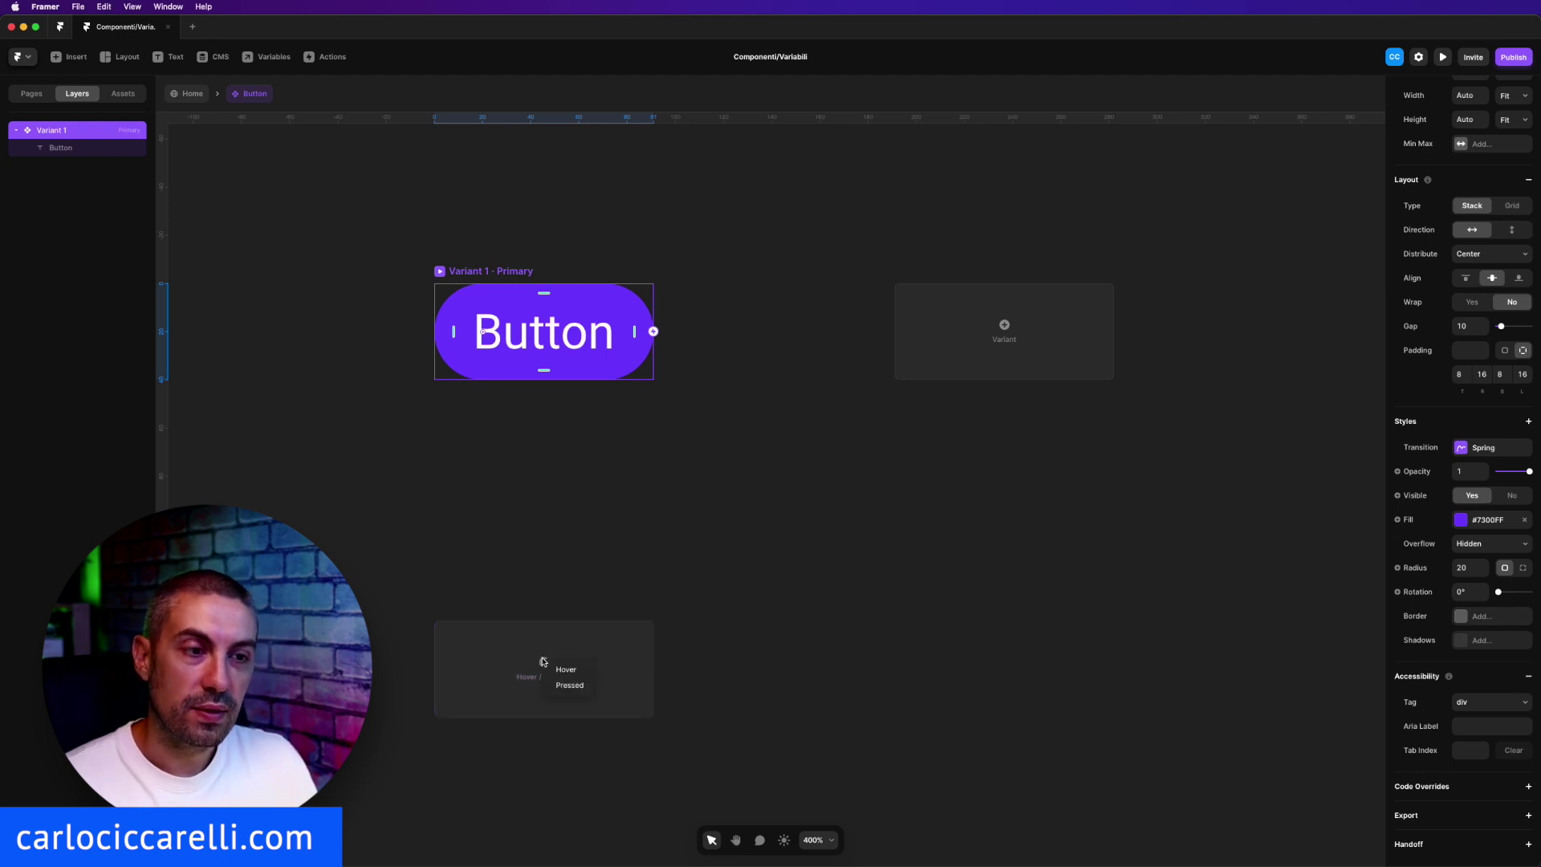
{"action": "left_click", "coordinate": [560, 673]}
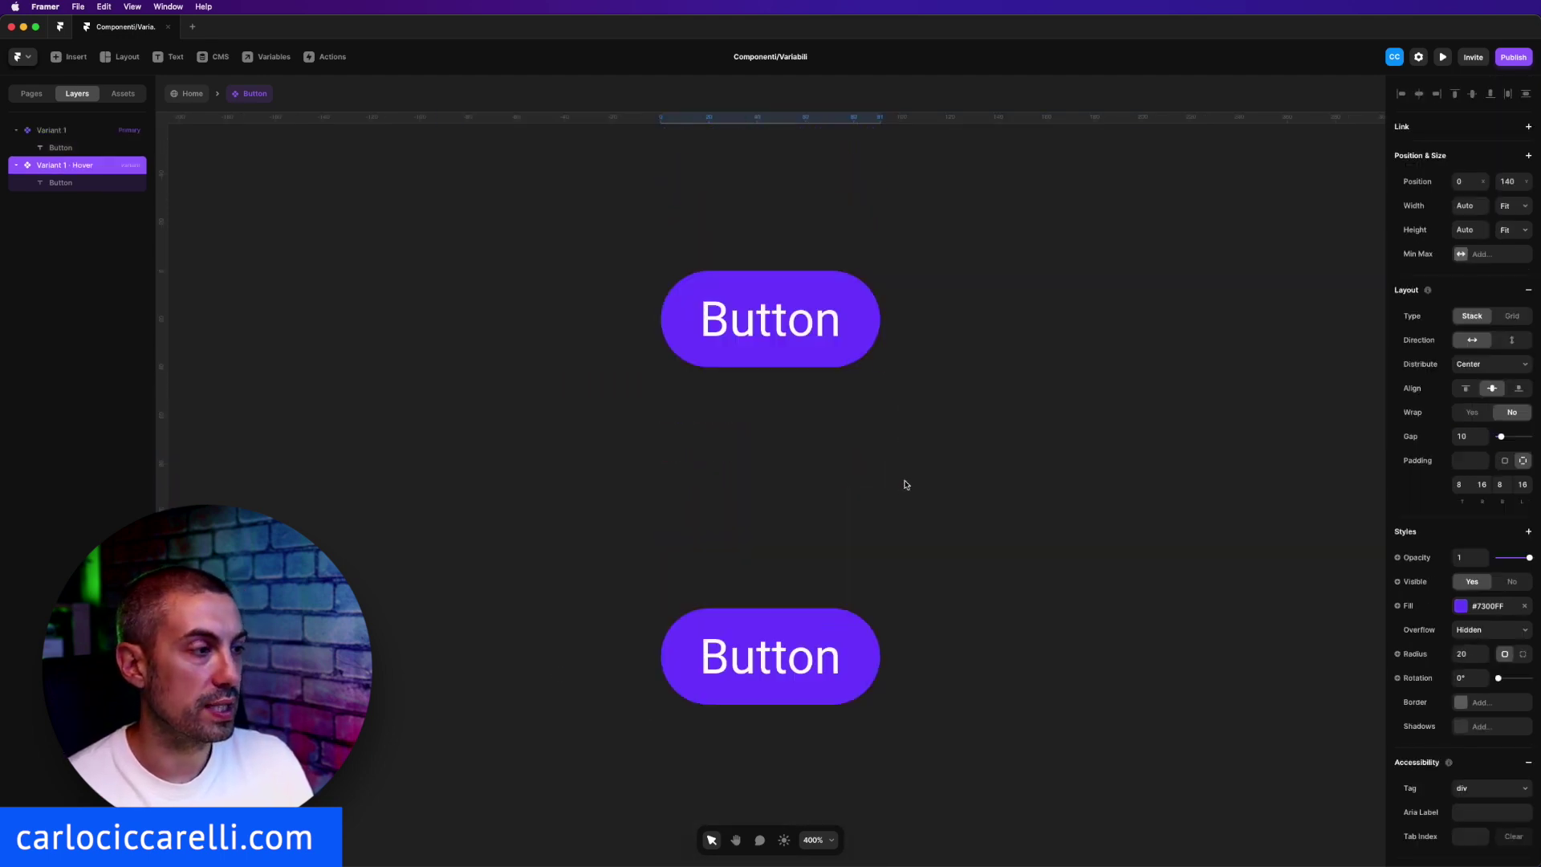
{"action": "left_click", "coordinate": [1463, 607]}
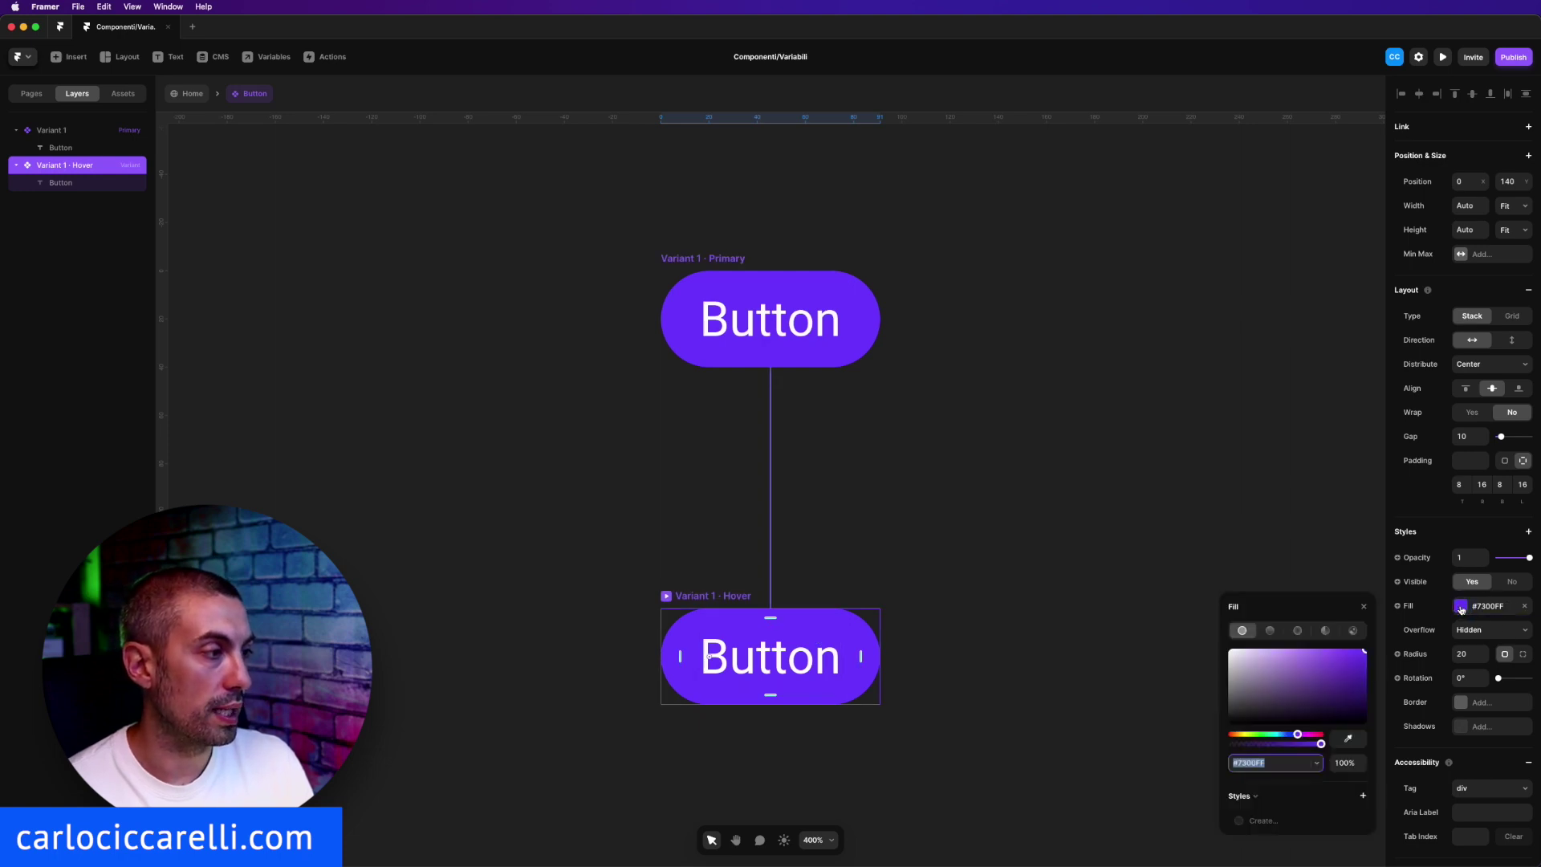
{"action": "left_click_drag", "start_coordinate": [1365, 652], "coordinate": [1370, 673]}
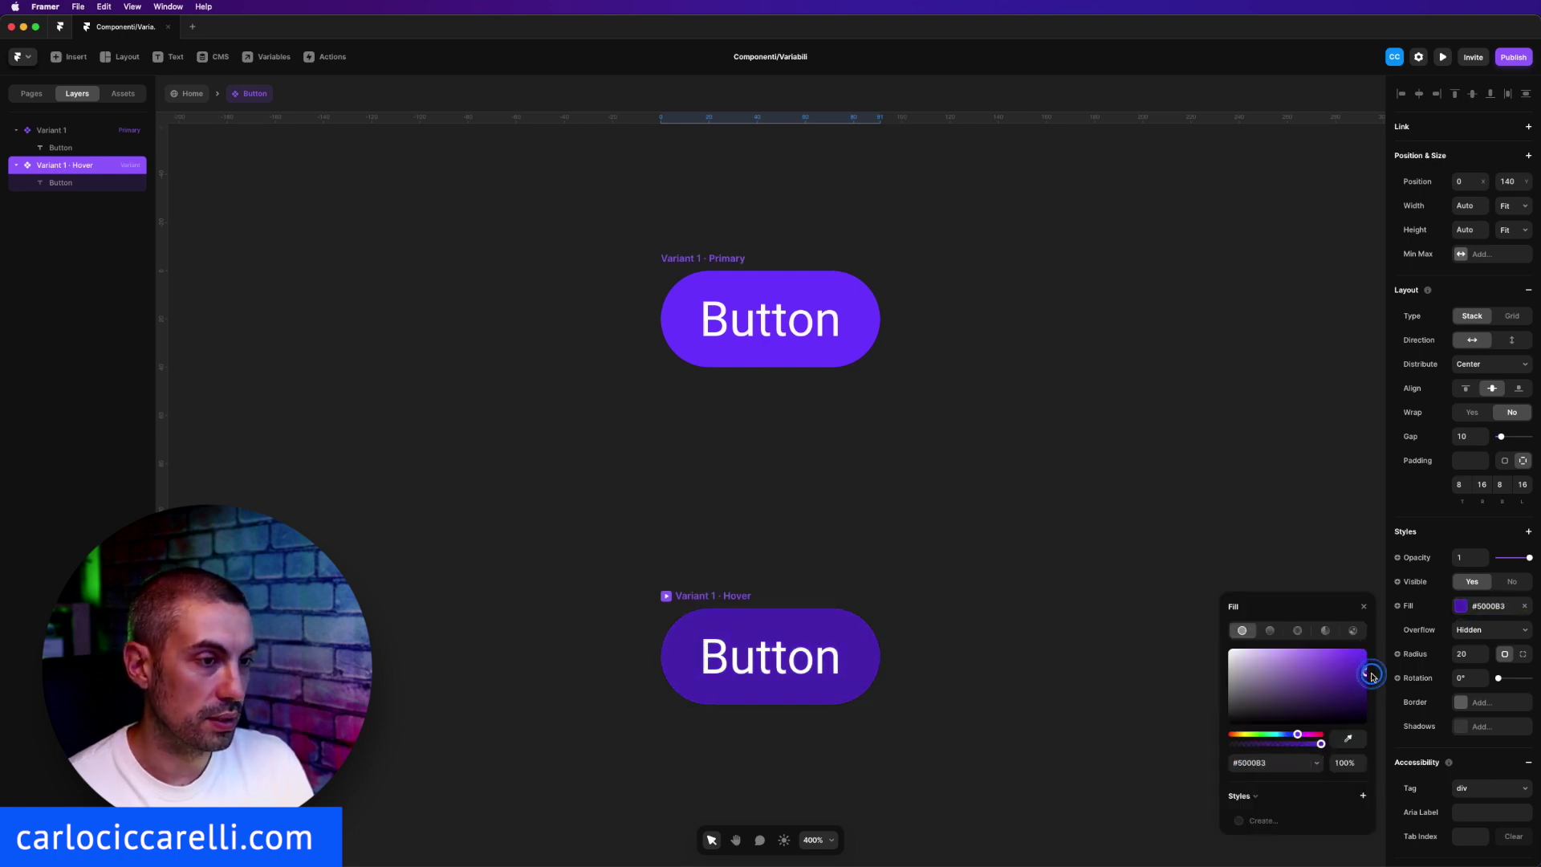
Step: Add a Pressed variant below the Hover variant and set its fill to the lighter purple #8839EA
{"action": "scroll", "coordinate": [803, 577], "scroll_direction": "down", "scroll_amount": 3}
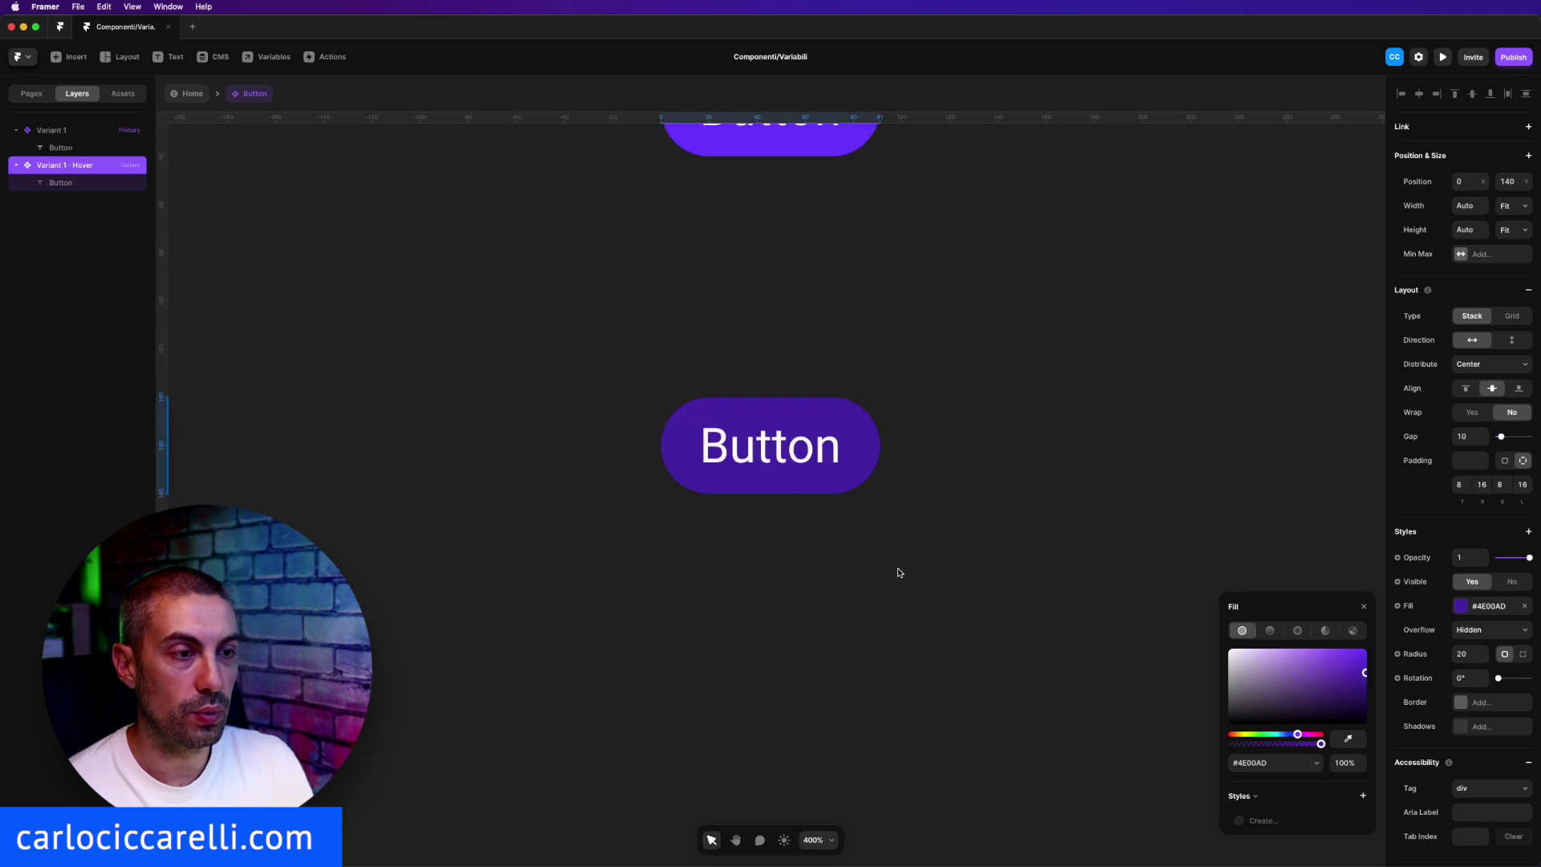
{"action": "left_click", "coordinate": [778, 773]}
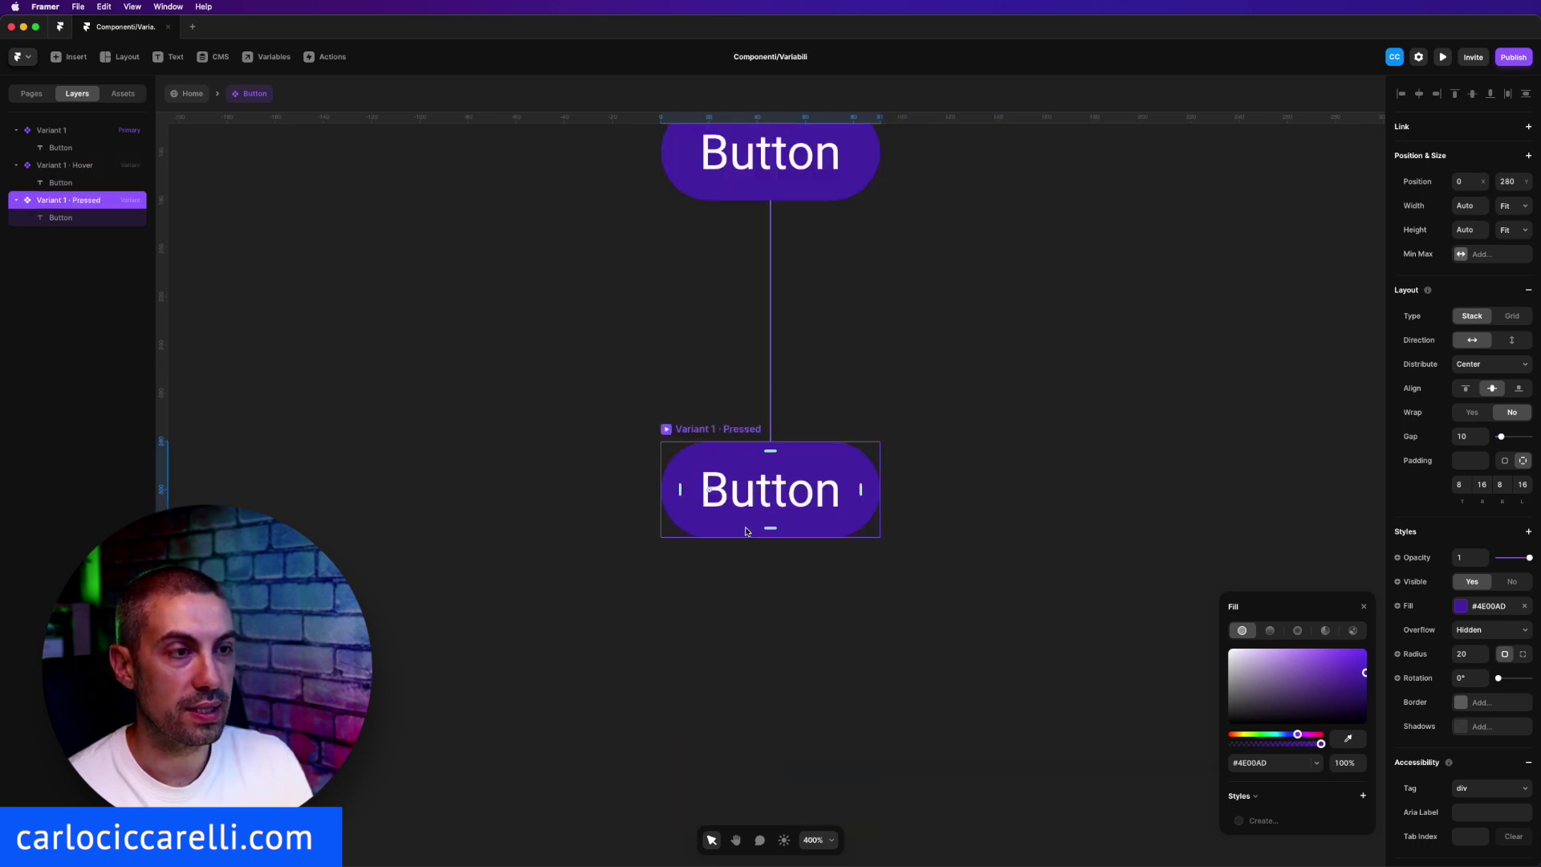
{"action": "left_click_drag", "start_coordinate": [1362, 673], "coordinate": [1334, 655]}
Step: Change the primary variant's transition to Ease with a custom curve of 0.44, 0, 0.26, 1.01
{"action": "scroll", "coordinate": [993, 337], "scroll_direction": "up", "scroll_amount": 6}
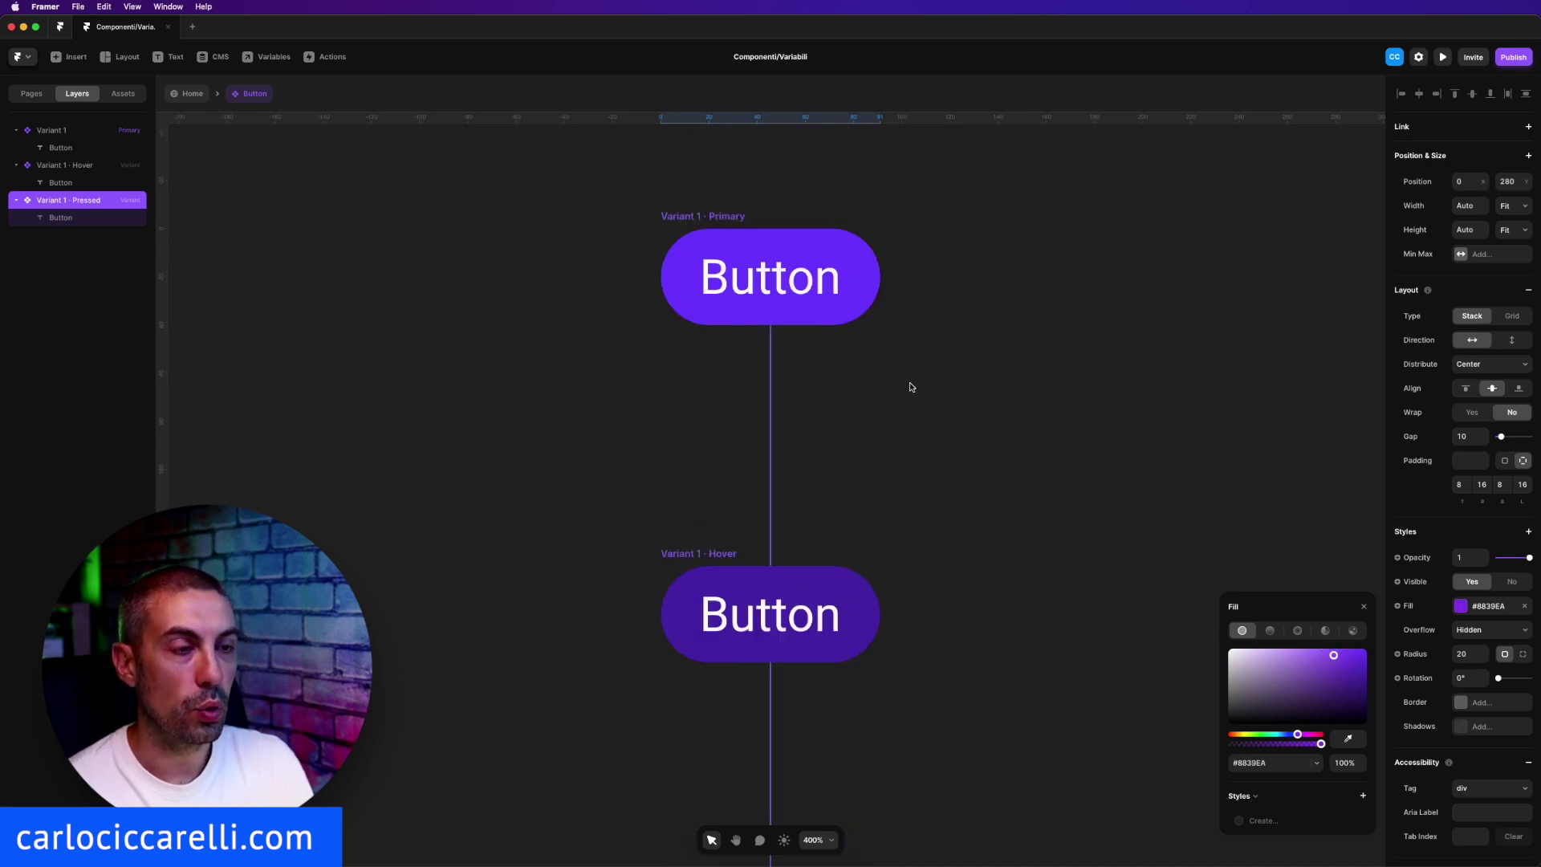
{"action": "scroll", "coordinate": [802, 295], "scroll_direction": "down", "scroll_amount": 3}
{"action": "scroll", "coordinate": [765, 303], "scroll_direction": "up", "scroll_amount": 7}
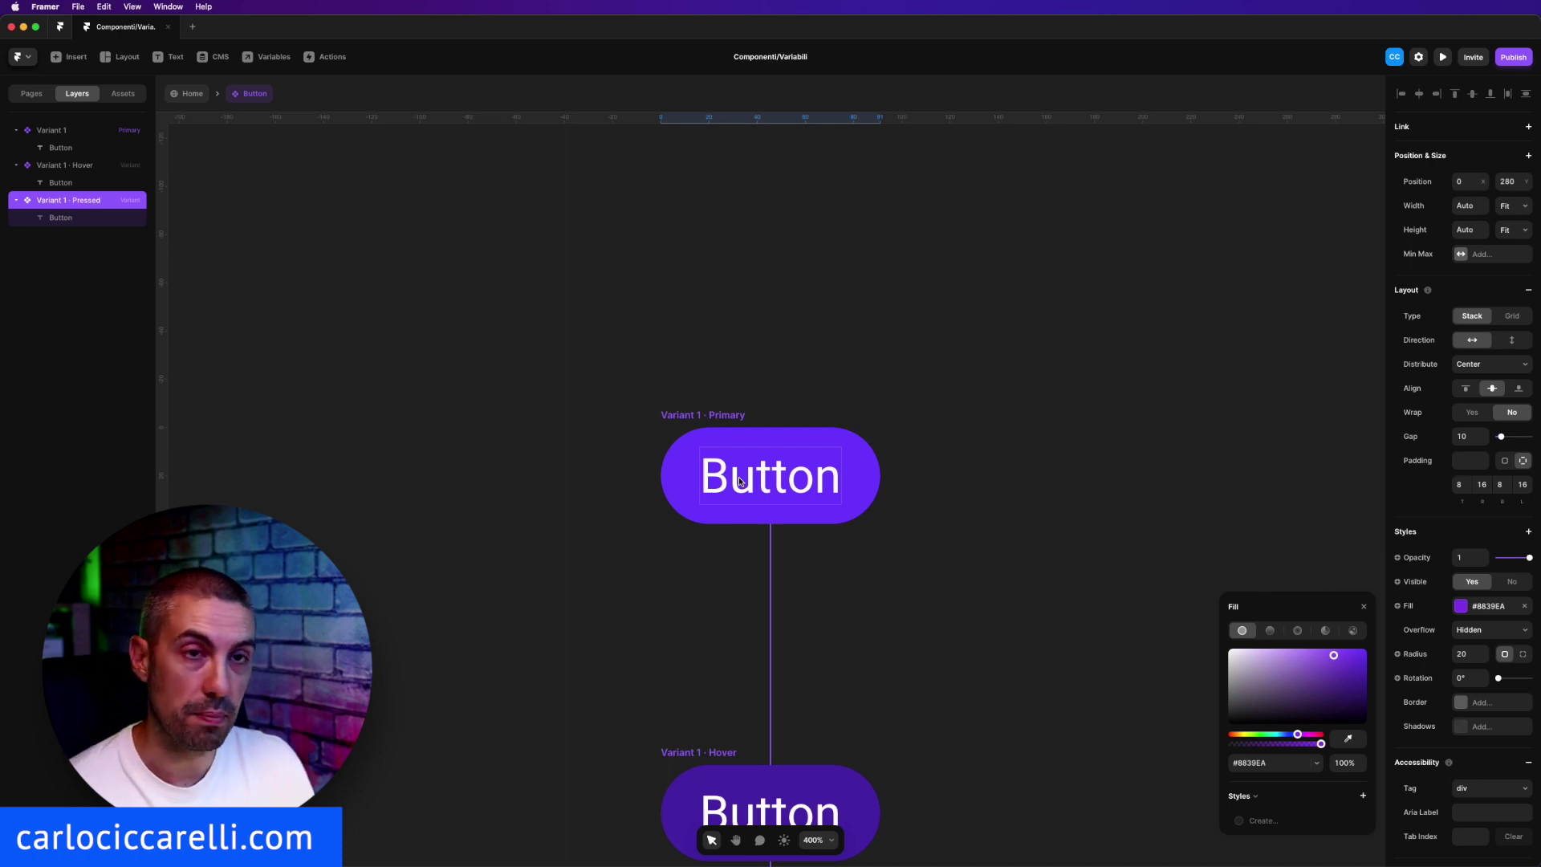
{"action": "left_click", "coordinate": [739, 481]}
{"action": "scroll", "coordinate": [977, 454], "scroll_direction": "down", "scroll_amount": 4}
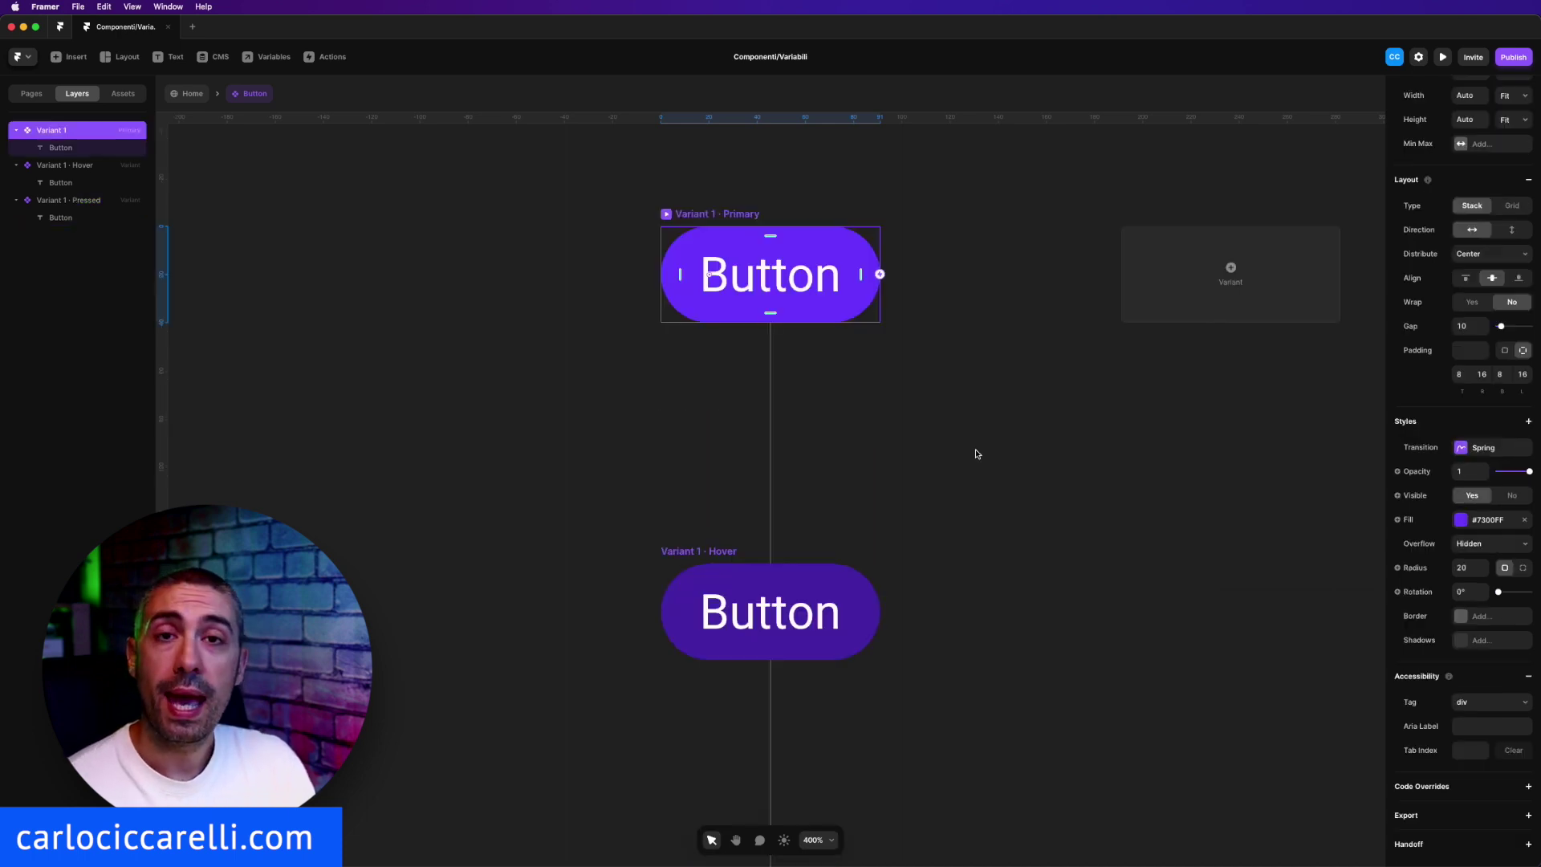
{"action": "left_click", "coordinate": [1468, 452]}
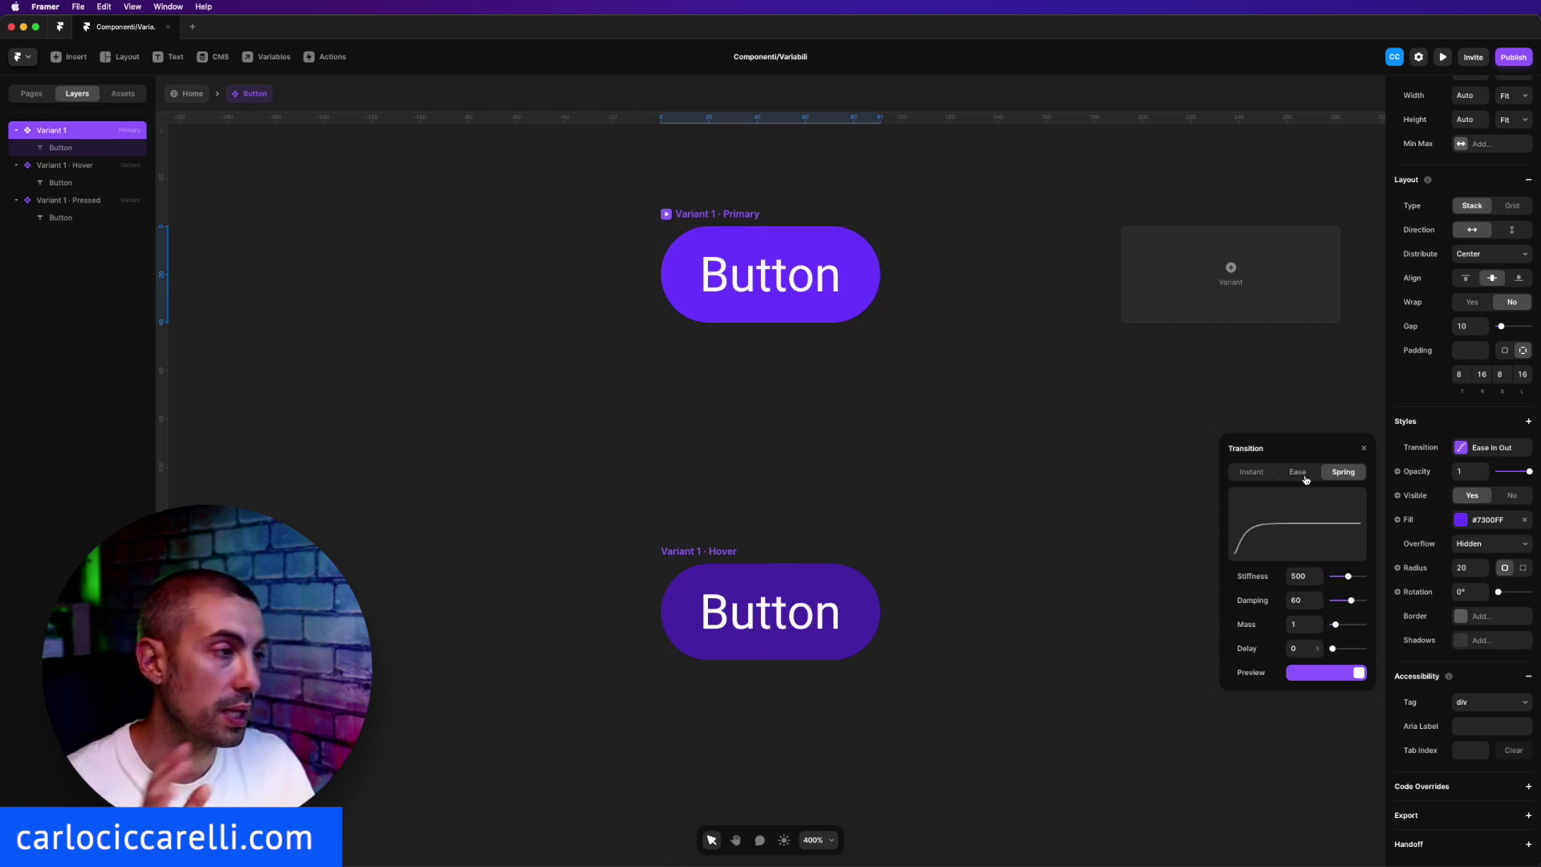
{"action": "left_click", "coordinate": [1304, 474]}
{"action": "left_click_drag", "start_coordinate": [1306, 504], "coordinate": [1287, 499]}
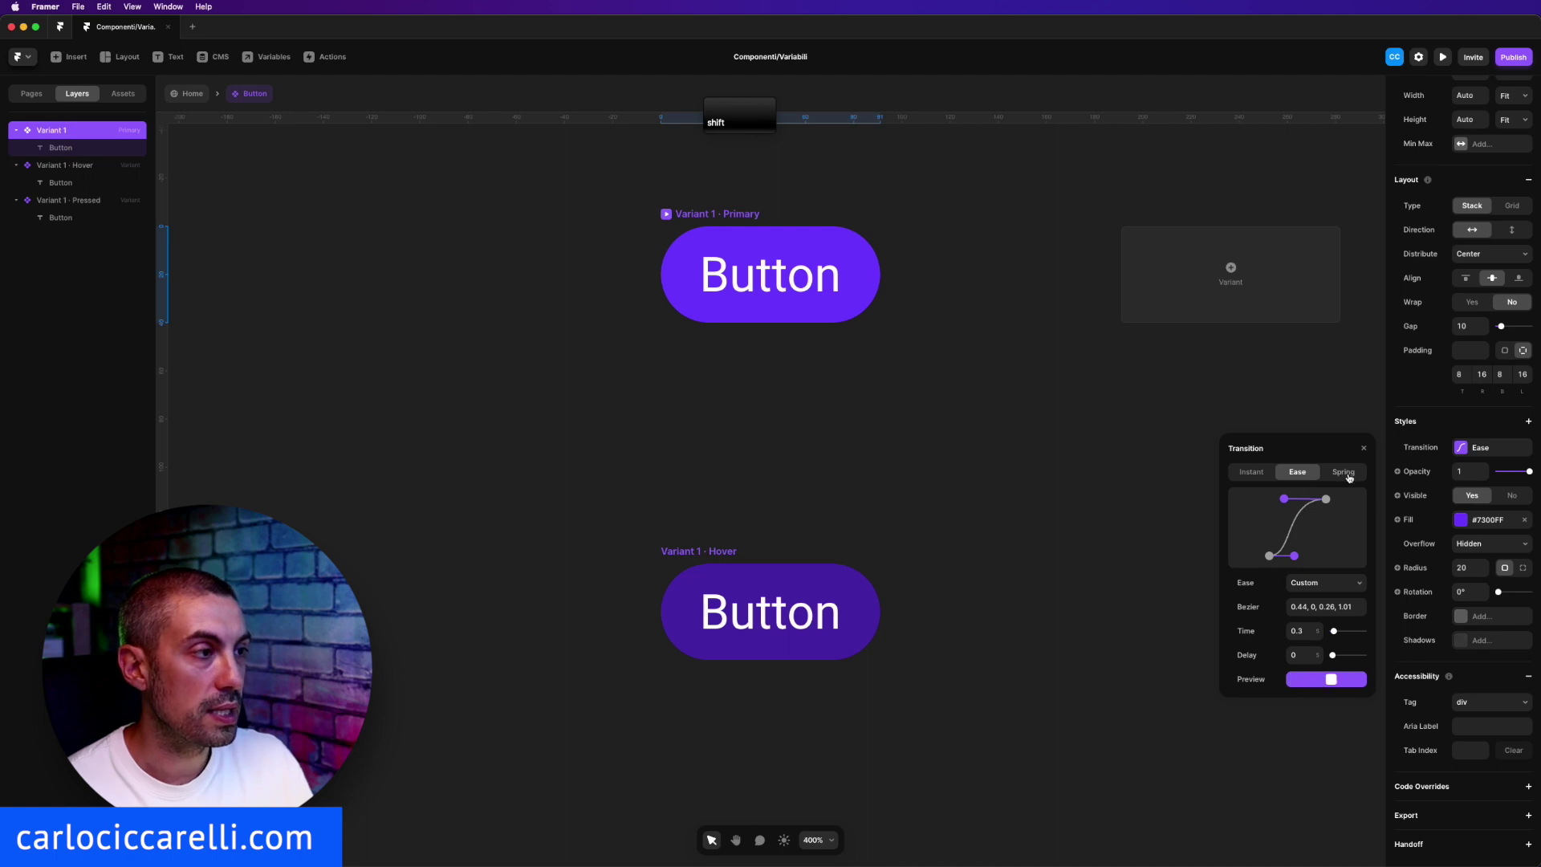
Step: Set the duration of the primary variant's Ease transition to 0.6 seconds
{"action": "left_click", "coordinate": [1295, 632]}
{"action": "left_click_drag", "start_coordinate": [1310, 632], "coordinate": [1280, 633]}
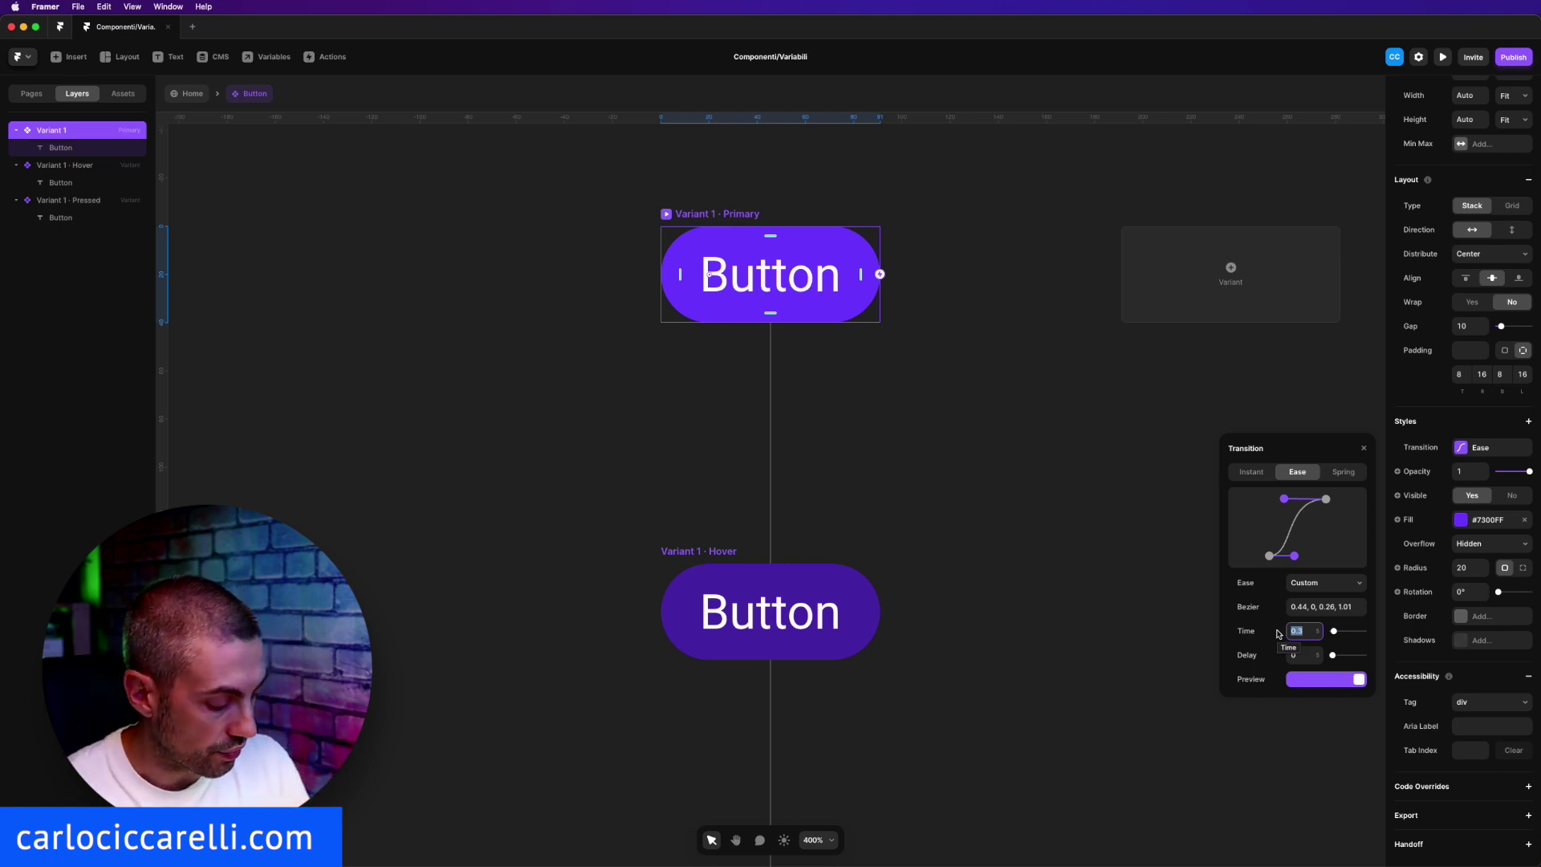
{"action": "type", "text": "0.6"}
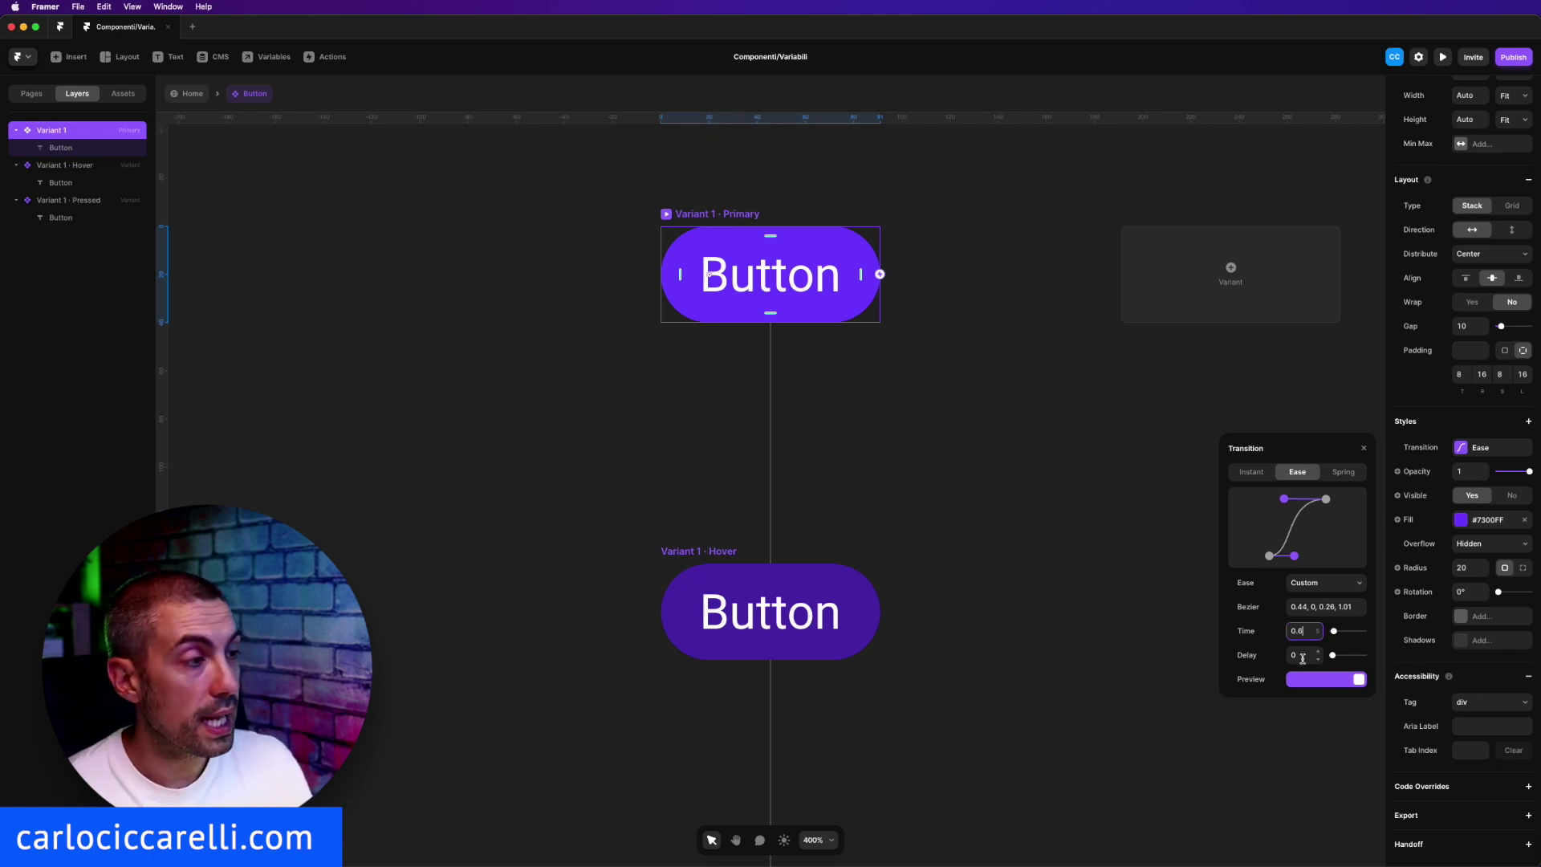
{"action": "left_click", "coordinate": [1127, 490]}
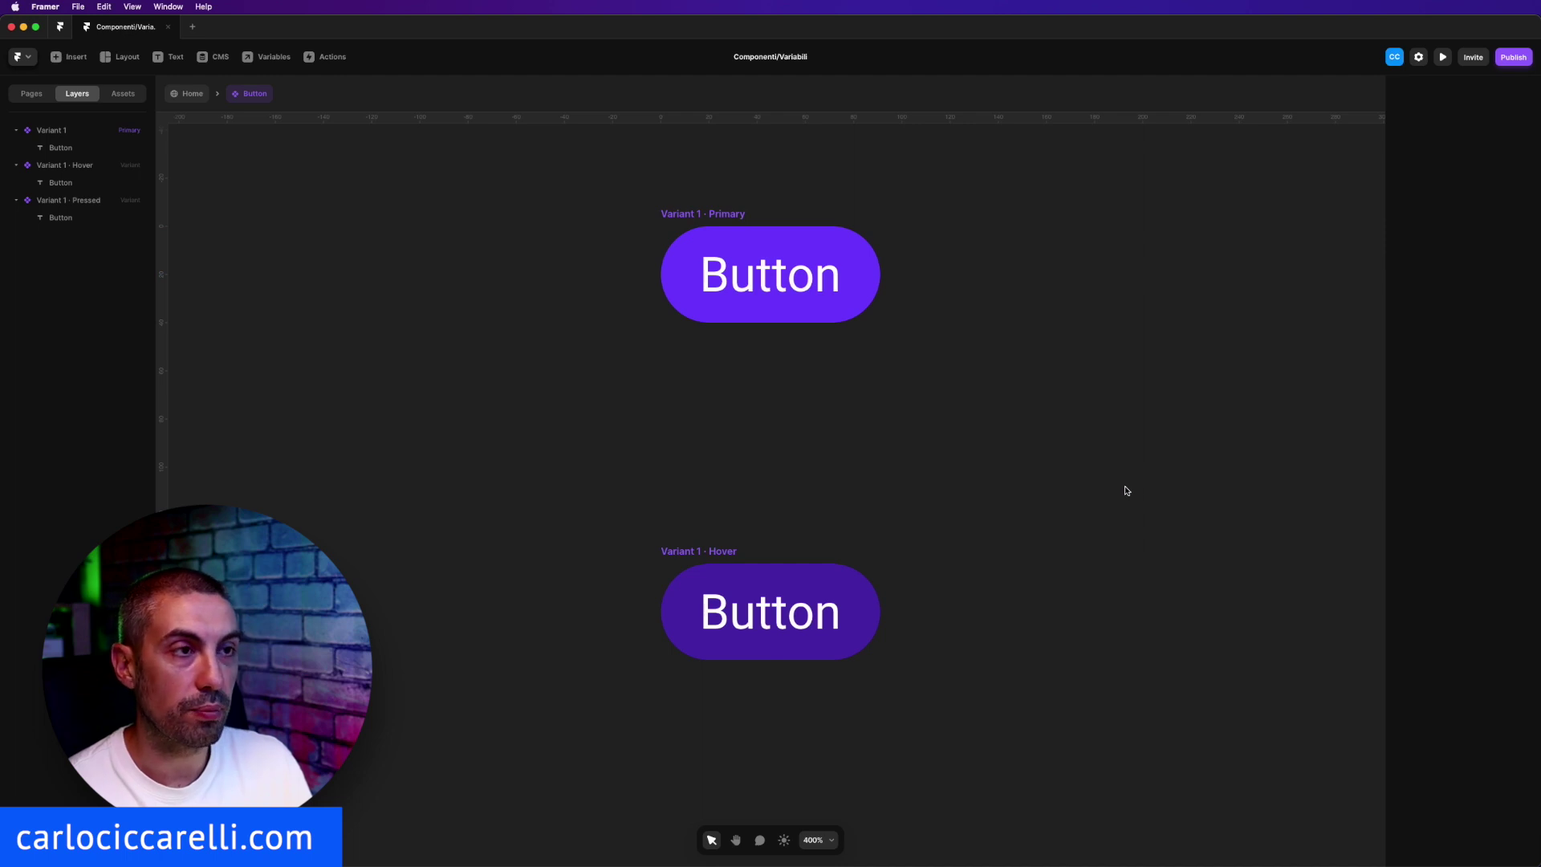
Step: Add a second variant of the button beside the primary variant
{"action": "scroll", "coordinate": [682, 321], "scroll_direction": "up", "scroll_amount": 3}
{"action": "scroll", "coordinate": [683, 321], "scroll_direction": "left", "scroll_amount": 3}
{"action": "left_click", "coordinate": [608, 306]}
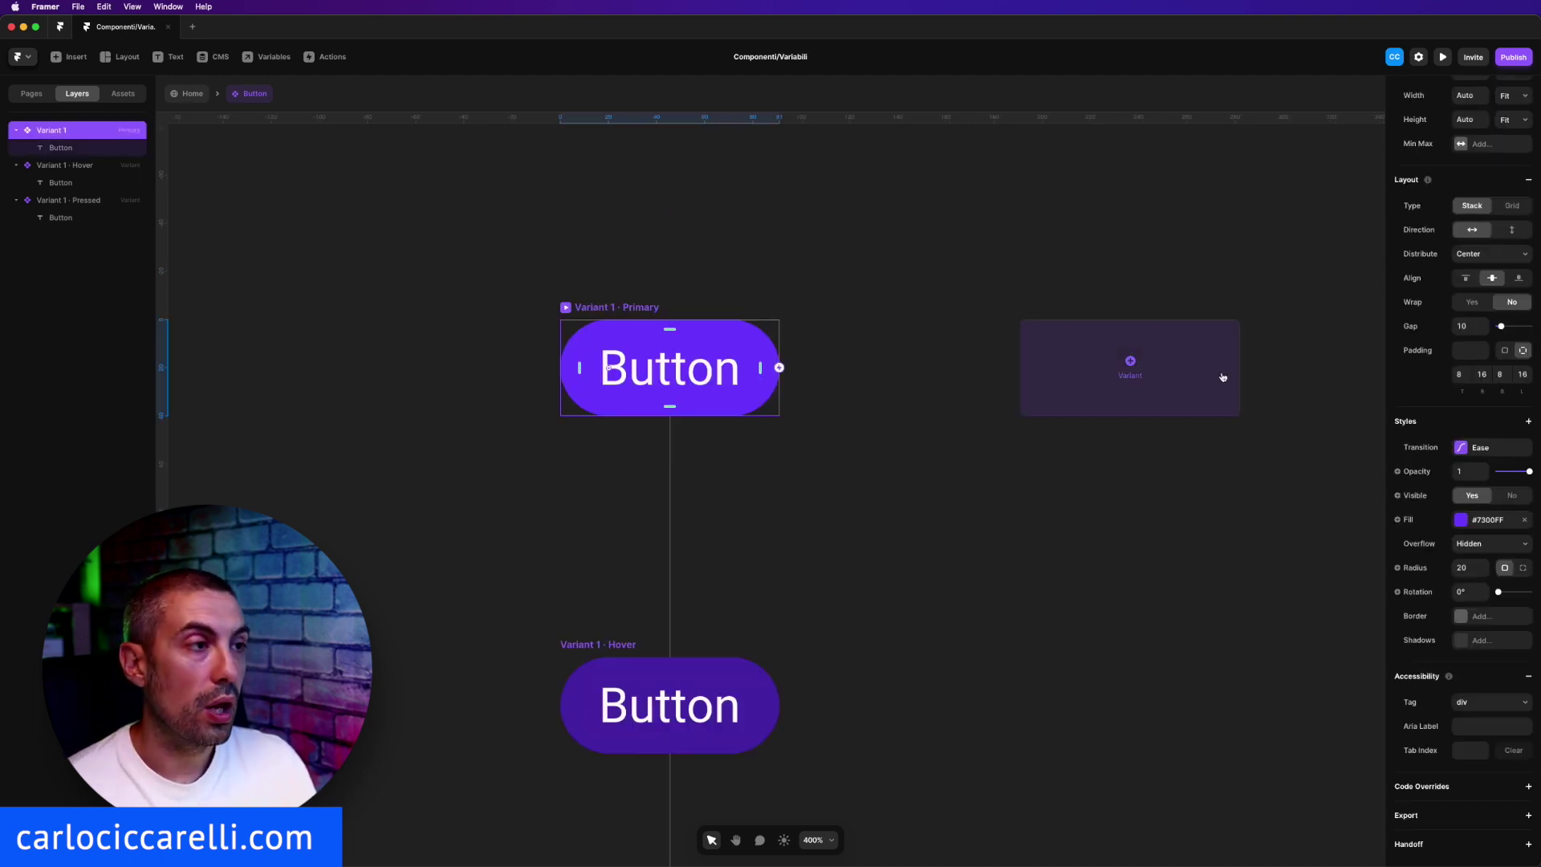
{"action": "left_click", "coordinate": [1131, 362]}
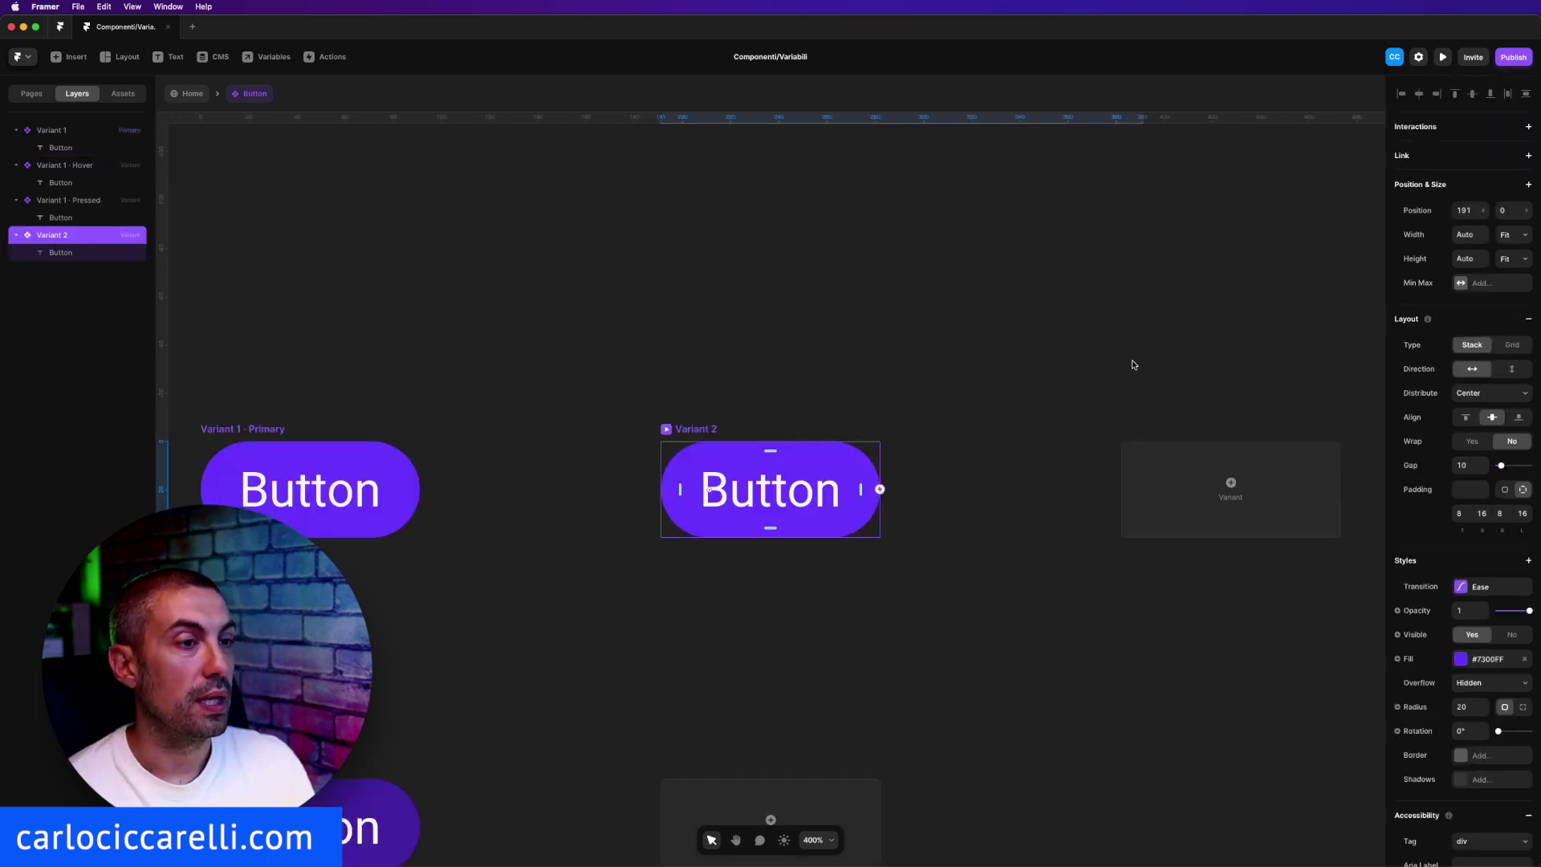
{"action": "key", "text": "space"}
{"action": "left_click_drag", "start_coordinate": [582, 437], "coordinate": [788, 399]}
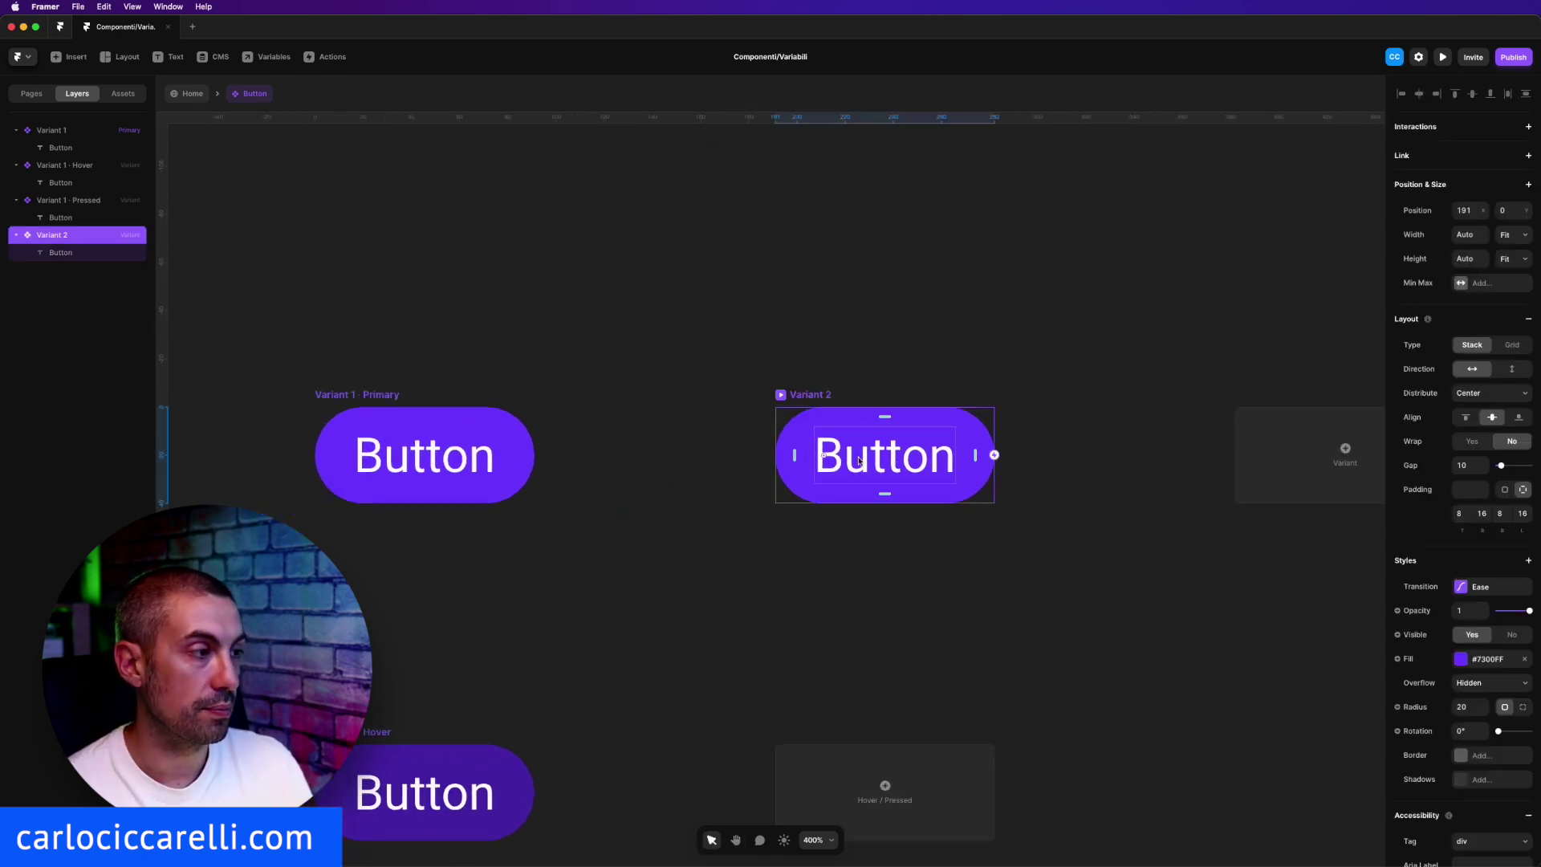
Step: Set the corner radius of Variant 2 to 8
{"action": "scroll", "coordinate": [1414, 595], "scroll_direction": "down", "scroll_amount": 3}
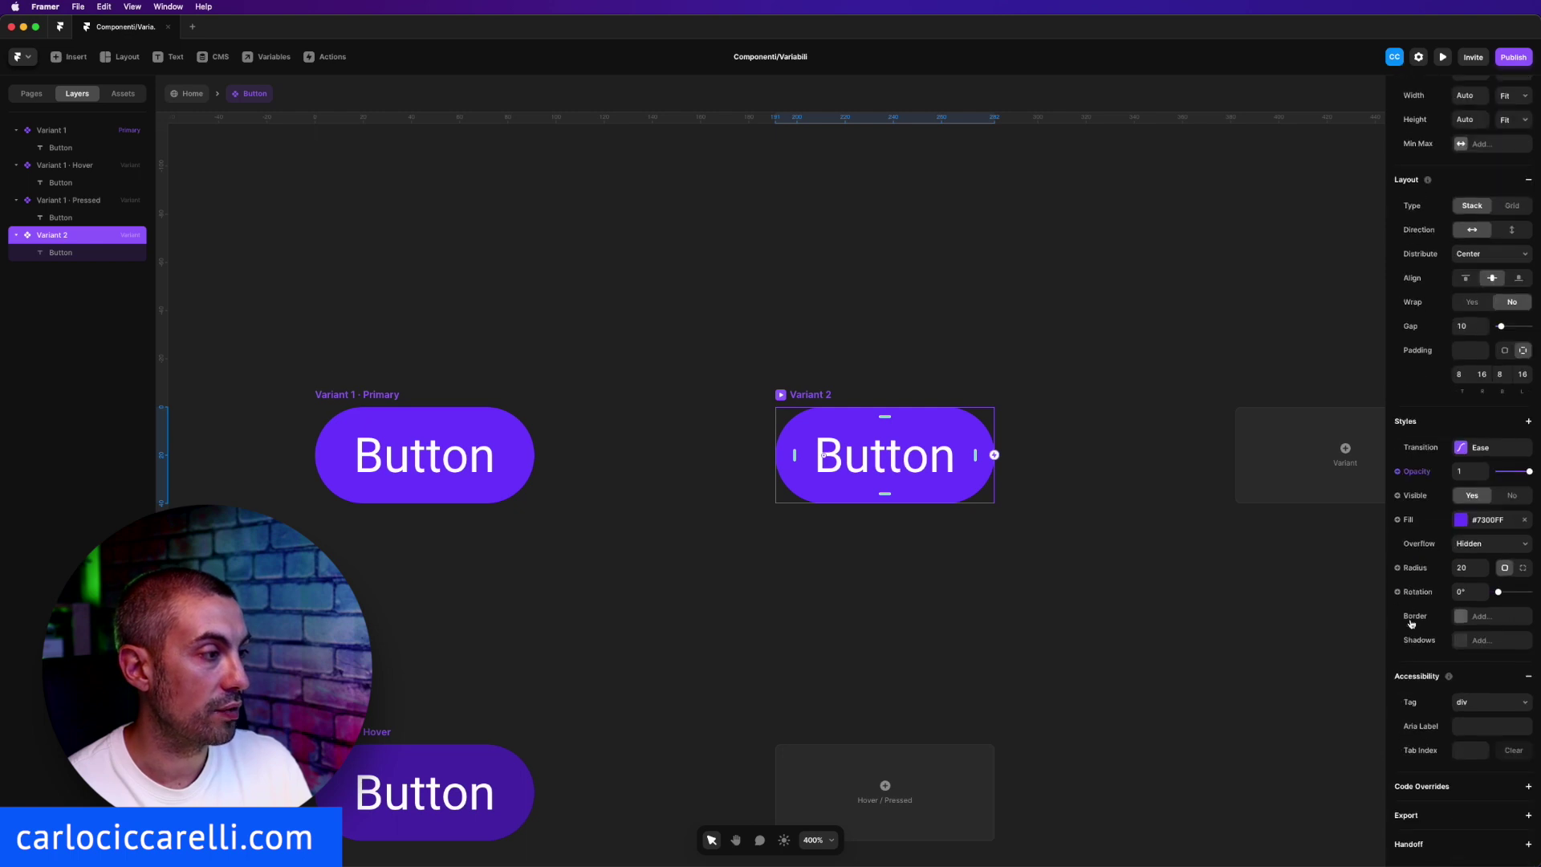
{"action": "left_click", "coordinate": [1474, 567]}
{"action": "type", "text": "5"}
{"action": "key", "text": "Return"}
{"action": "key", "text": "space"}
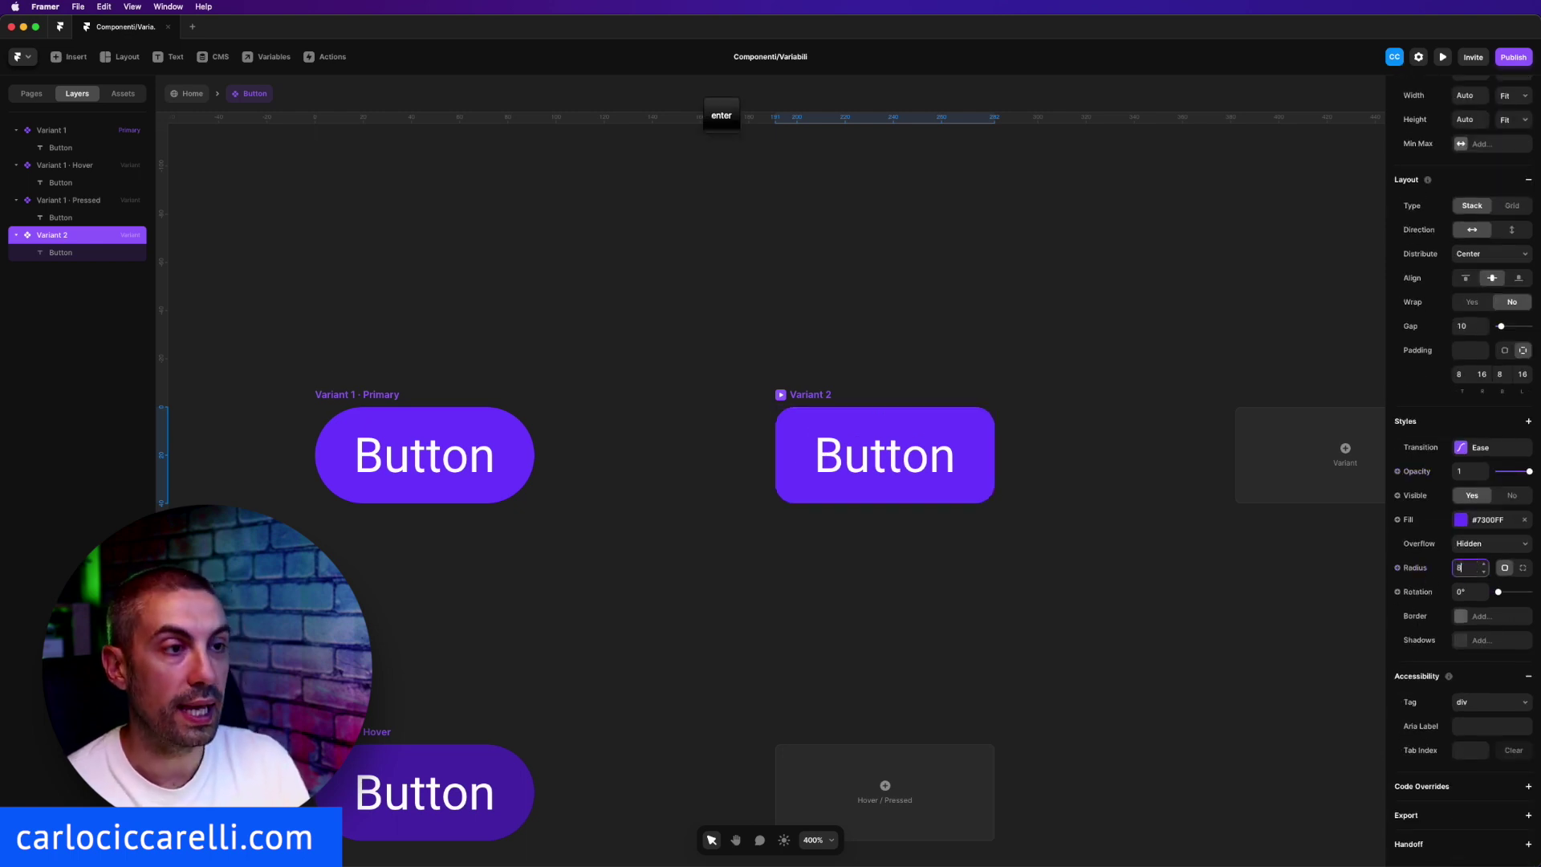
Step: Insert a Material icon into the primary variant's stack, before the Button text
{"action": "scroll", "coordinate": [551, 345], "scroll_direction": "left", "scroll_amount": 5}
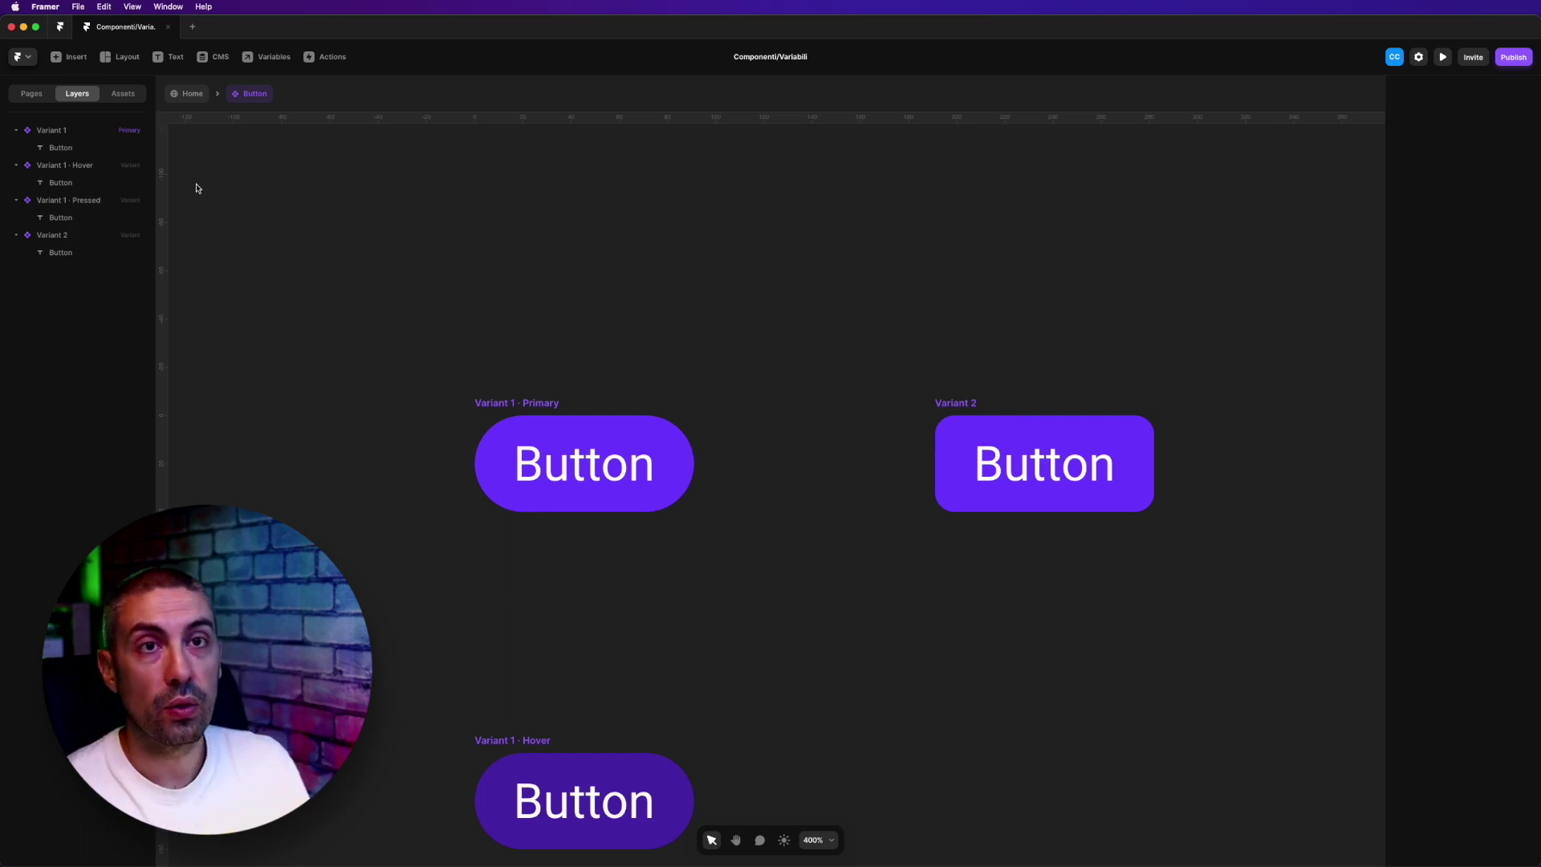
{"action": "left_click", "coordinate": [73, 58]}
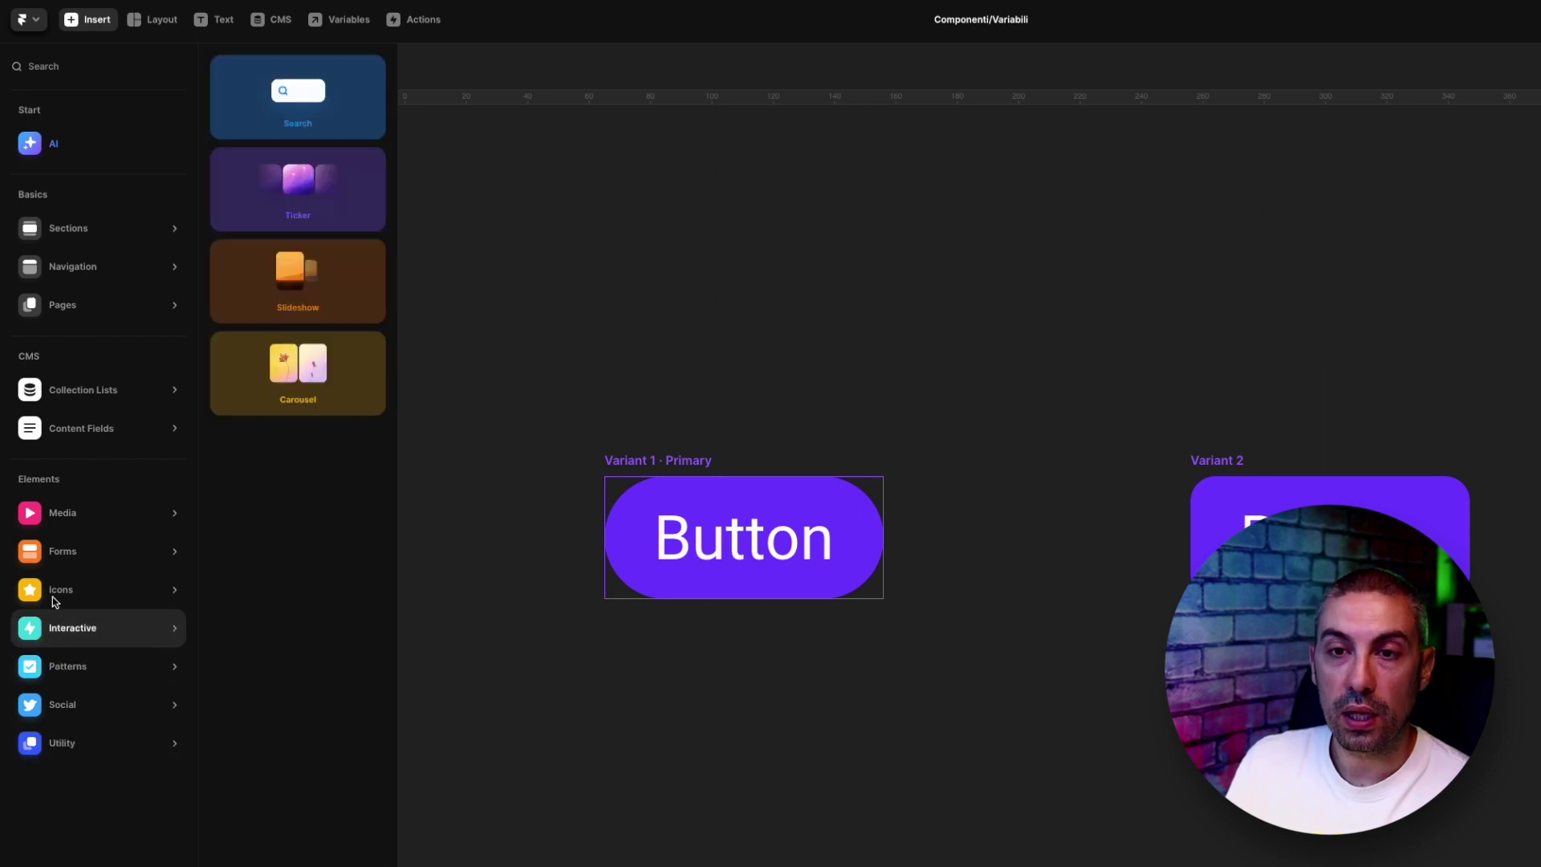
{"action": "mouse_move", "coordinate": [44, 518]}
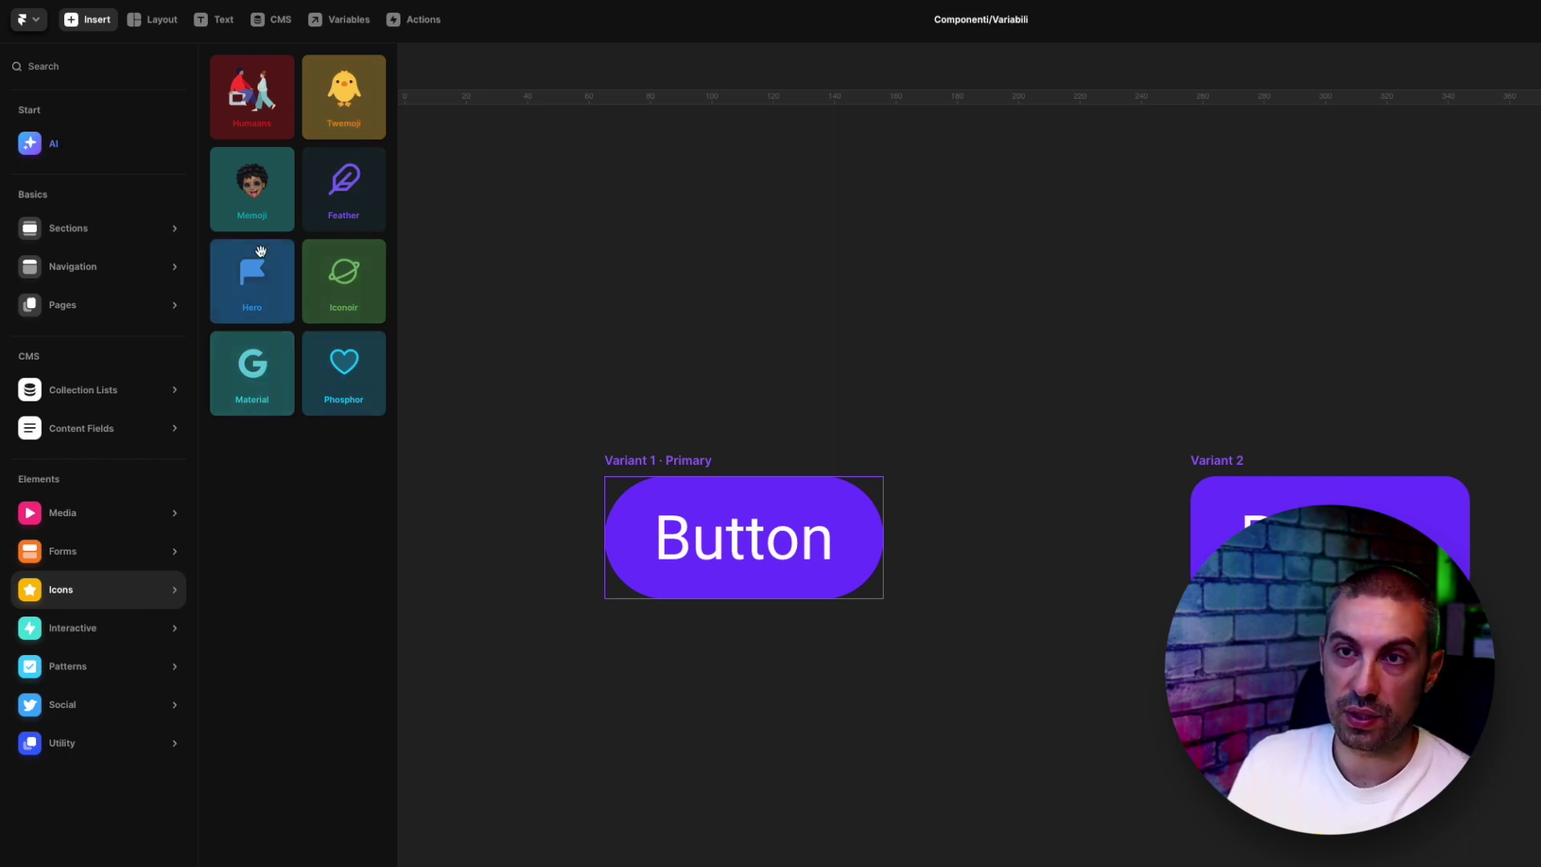
{"action": "left_click_drag", "start_coordinate": [371, 285], "coordinate": [697, 530]}
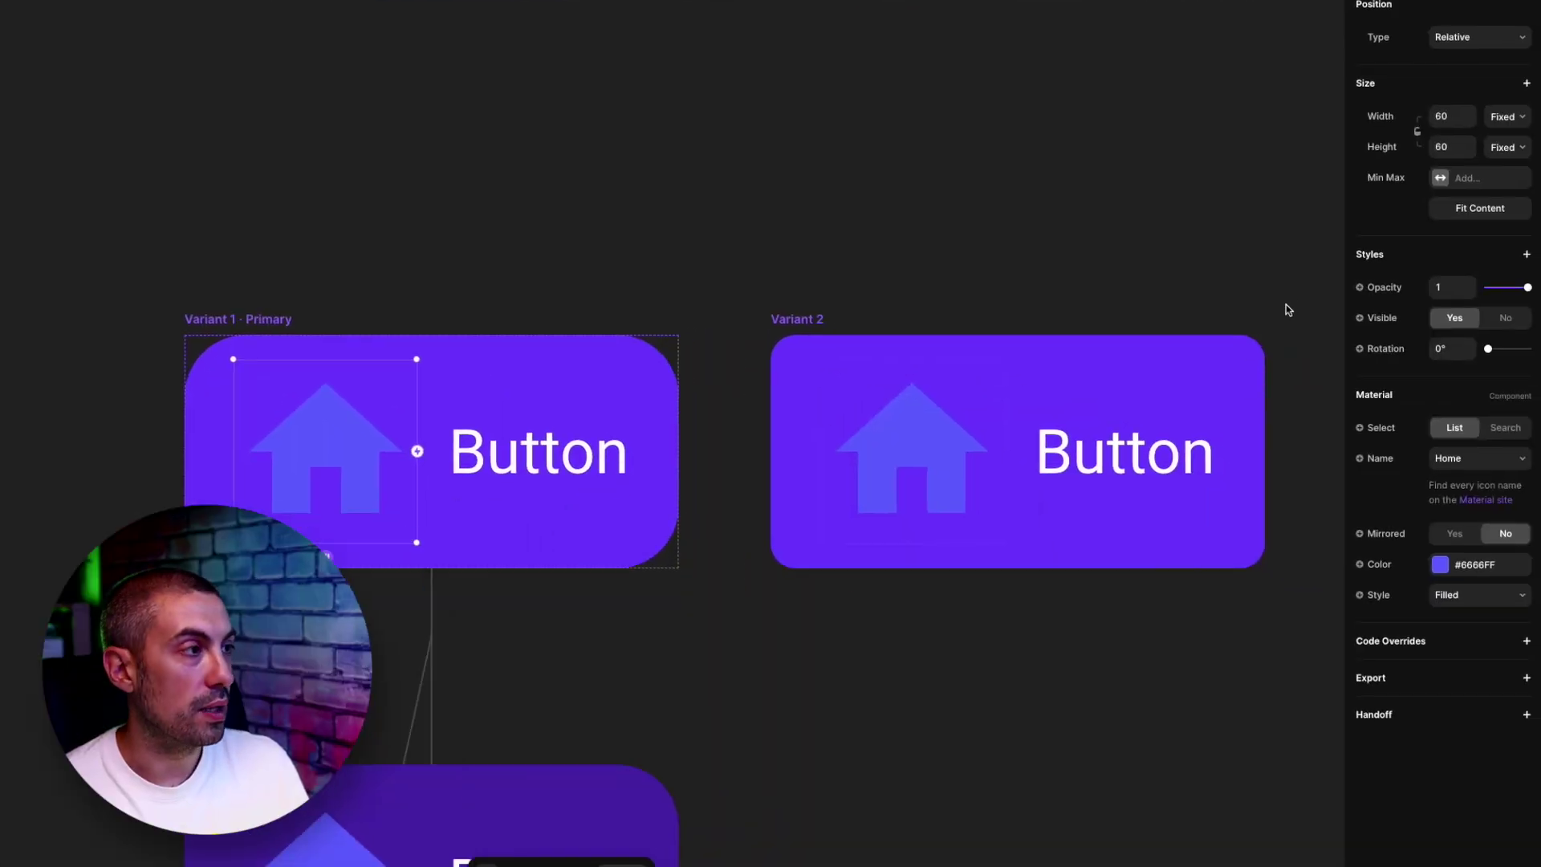
Step: Shrink the Home icon to match the Button text in white, and set the stack's gap to 4
{"action": "left_click", "coordinate": [1514, 116]}
{"action": "left_click", "coordinate": [272, 319]}
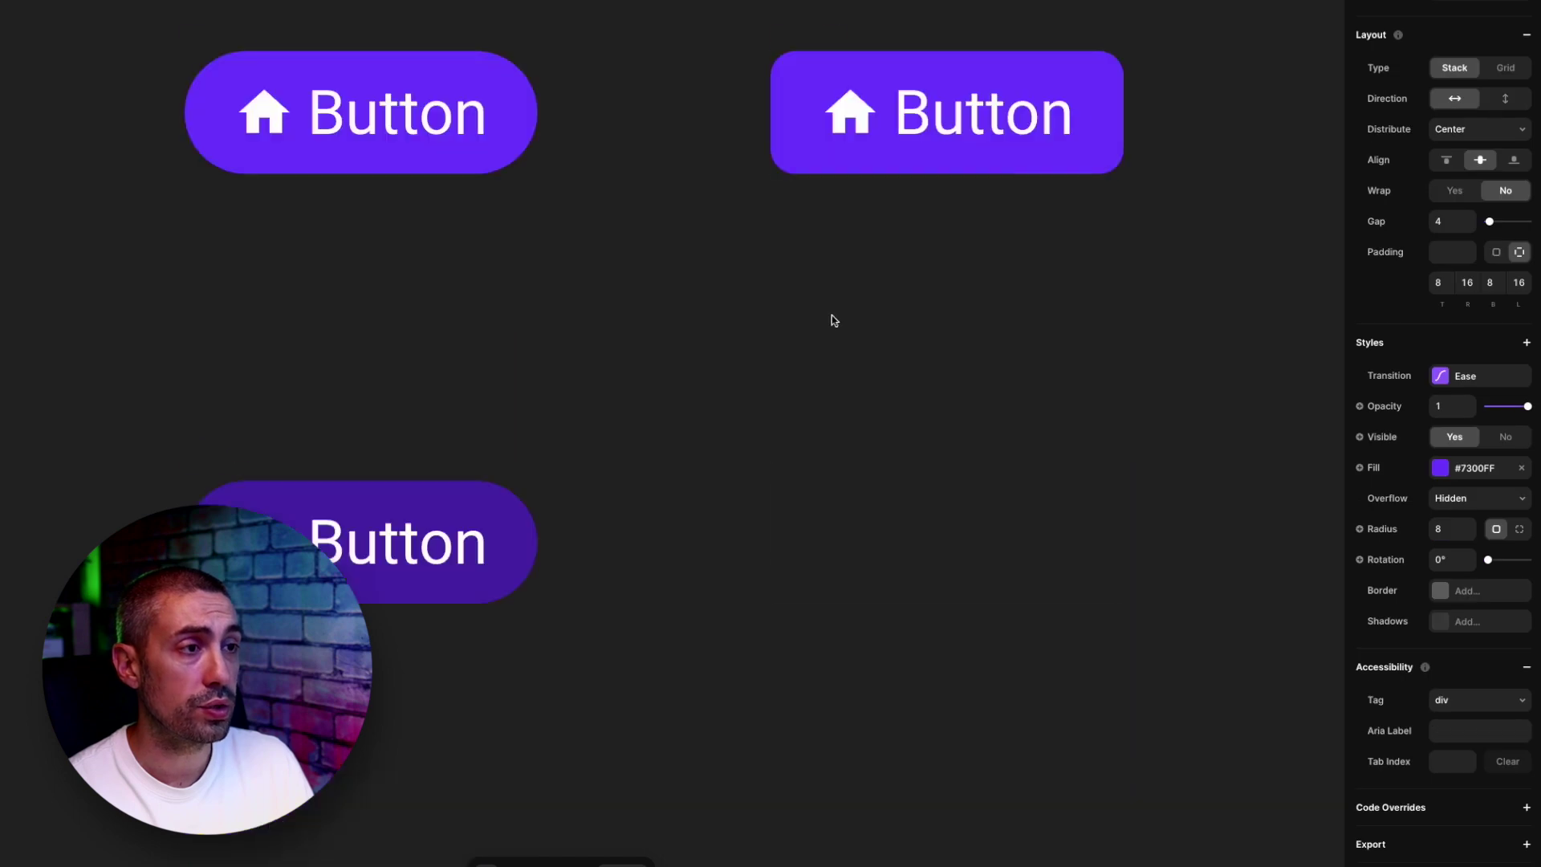
Step: Add a Hover state to the Rounded variant and fill it with the colour sampled from the Pill variant's Hover state
{"action": "left_click", "coordinate": [945, 534]}
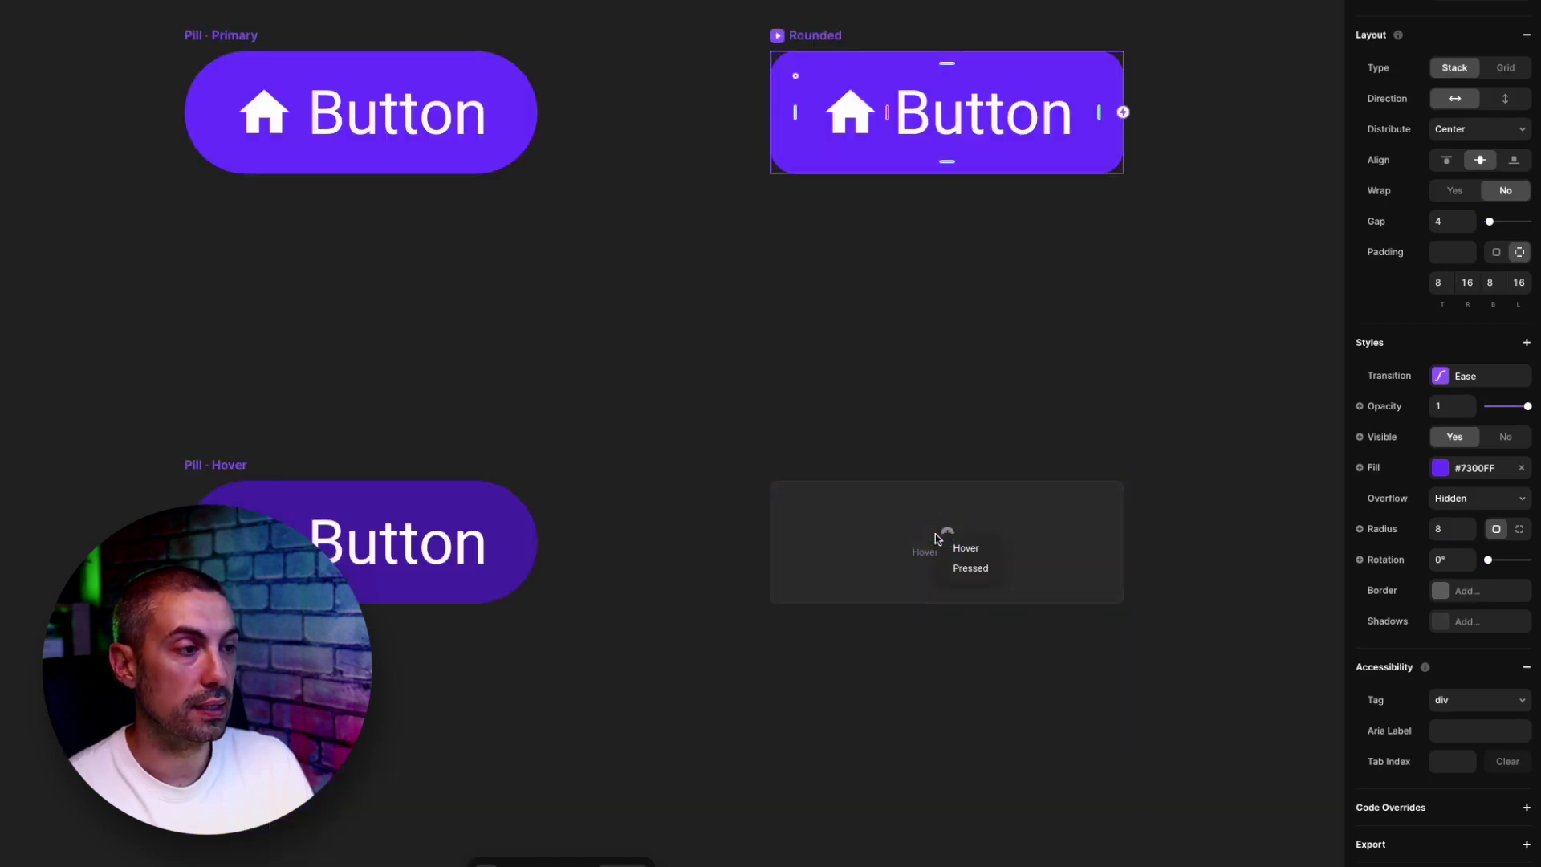
{"action": "left_click", "coordinate": [959, 544]}
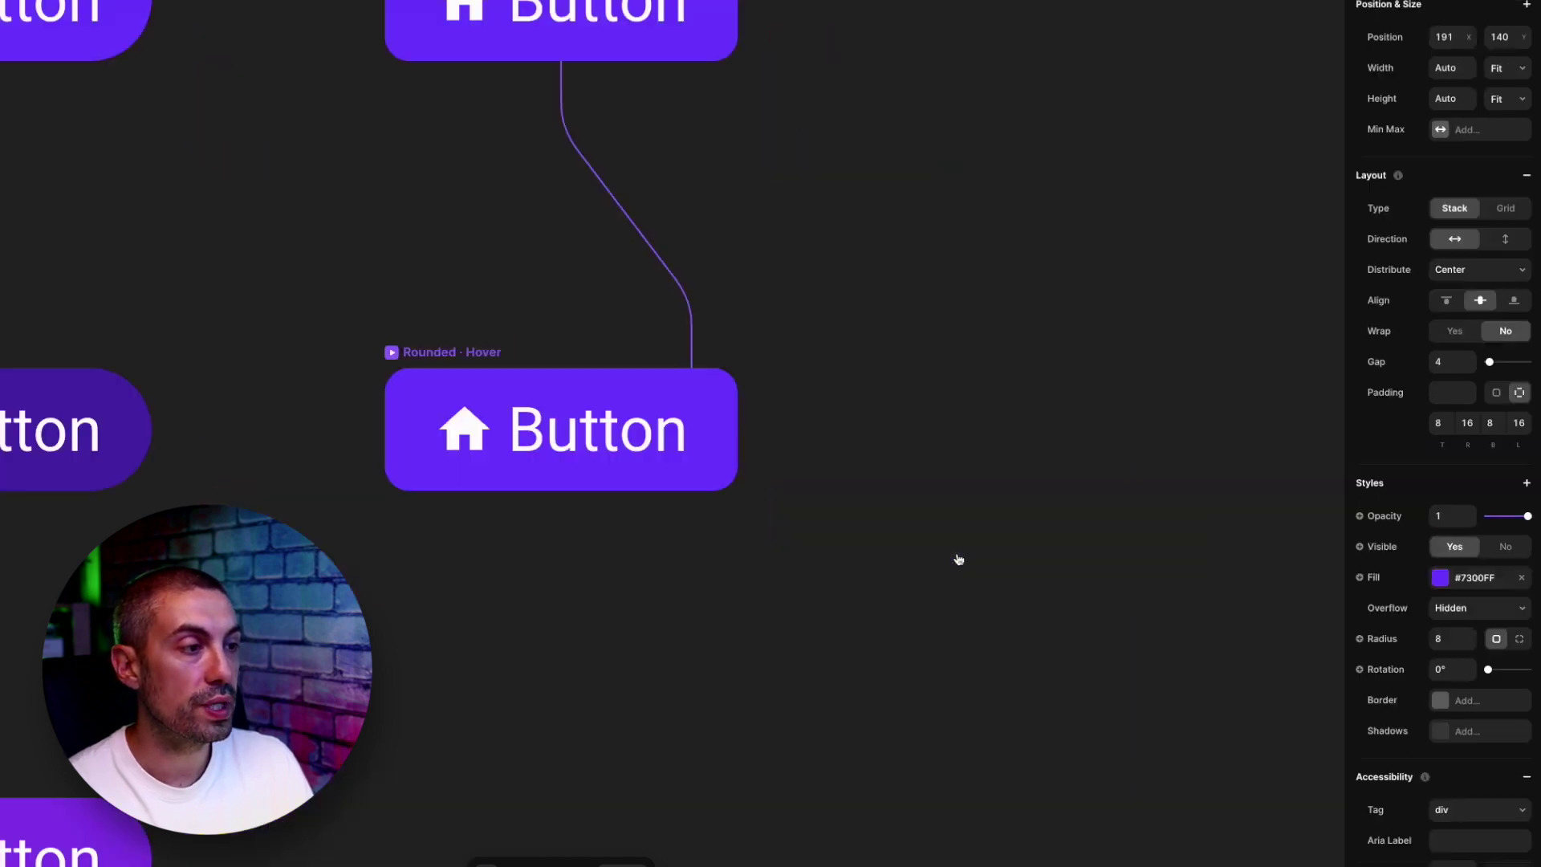
{"action": "left_click", "coordinate": [1445, 577]}
{"action": "left_click", "coordinate": [1296, 746]}
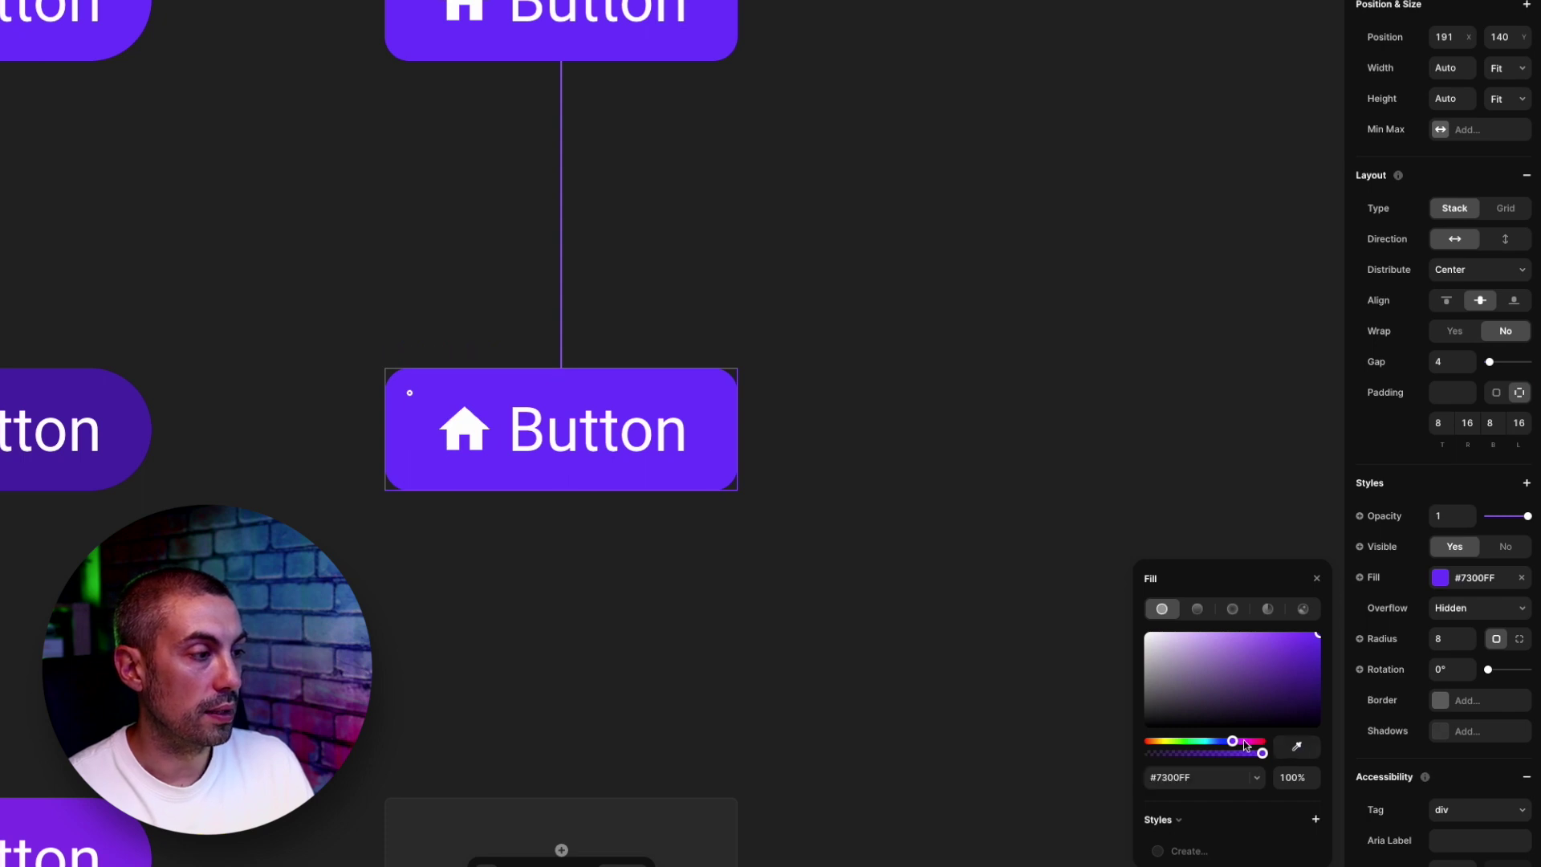
{"action": "left_click", "coordinate": [64, 419]}
{"action": "left_click", "coordinate": [531, 573]}
Step: Add a Pressed state to the Rounded variant and fill it with the colour sampled from the Pill variant's Pressed state
{"action": "scroll", "coordinate": [531, 573], "scroll_direction": "down", "scroll_amount": 3}
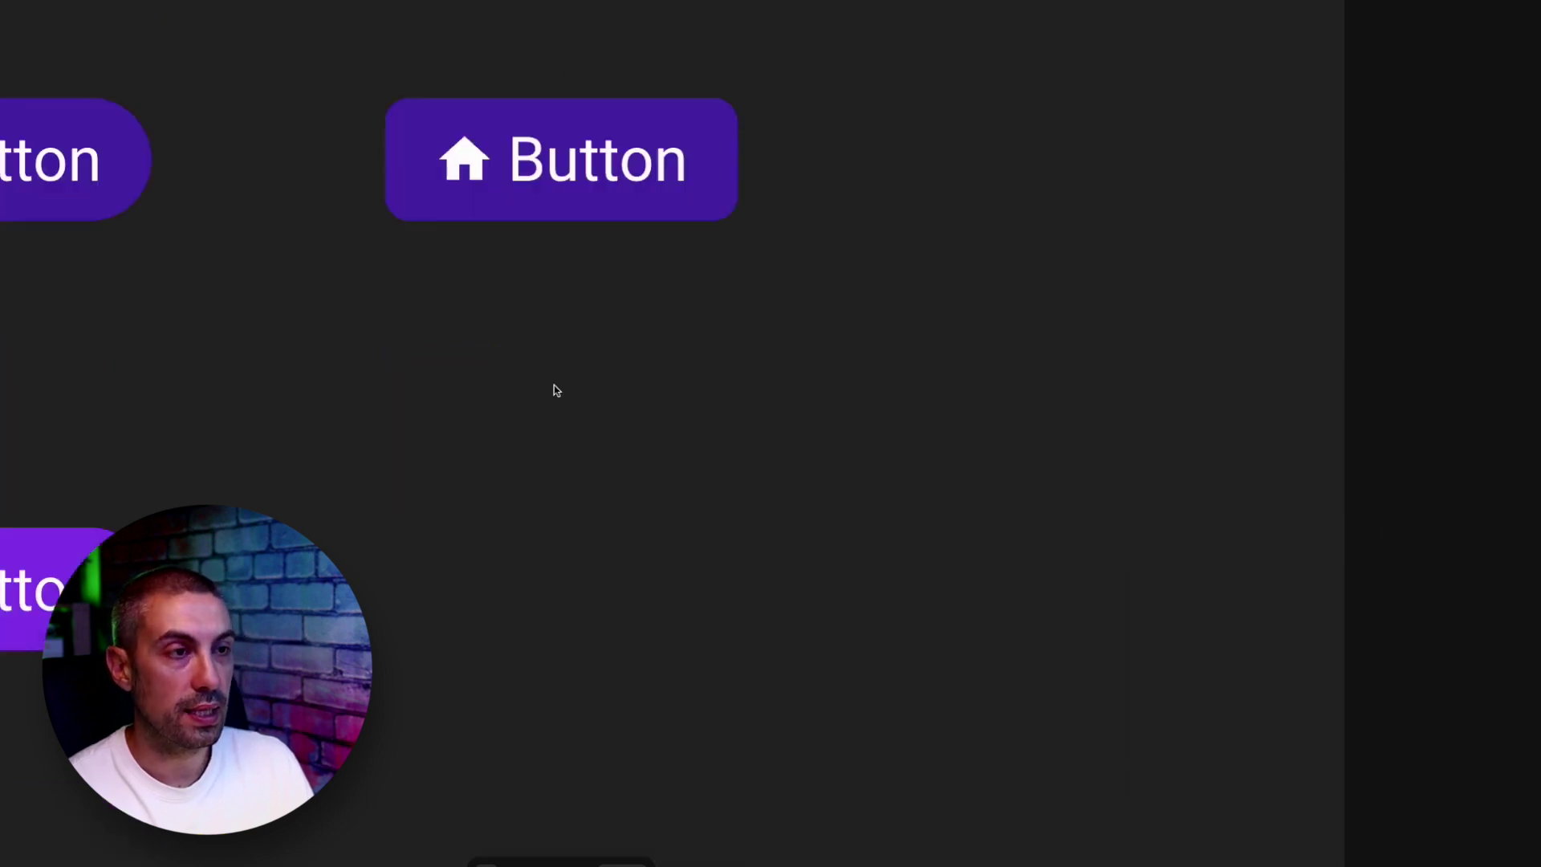
{"action": "left_click", "coordinate": [436, 94]}
{"action": "left_click", "coordinate": [569, 595]}
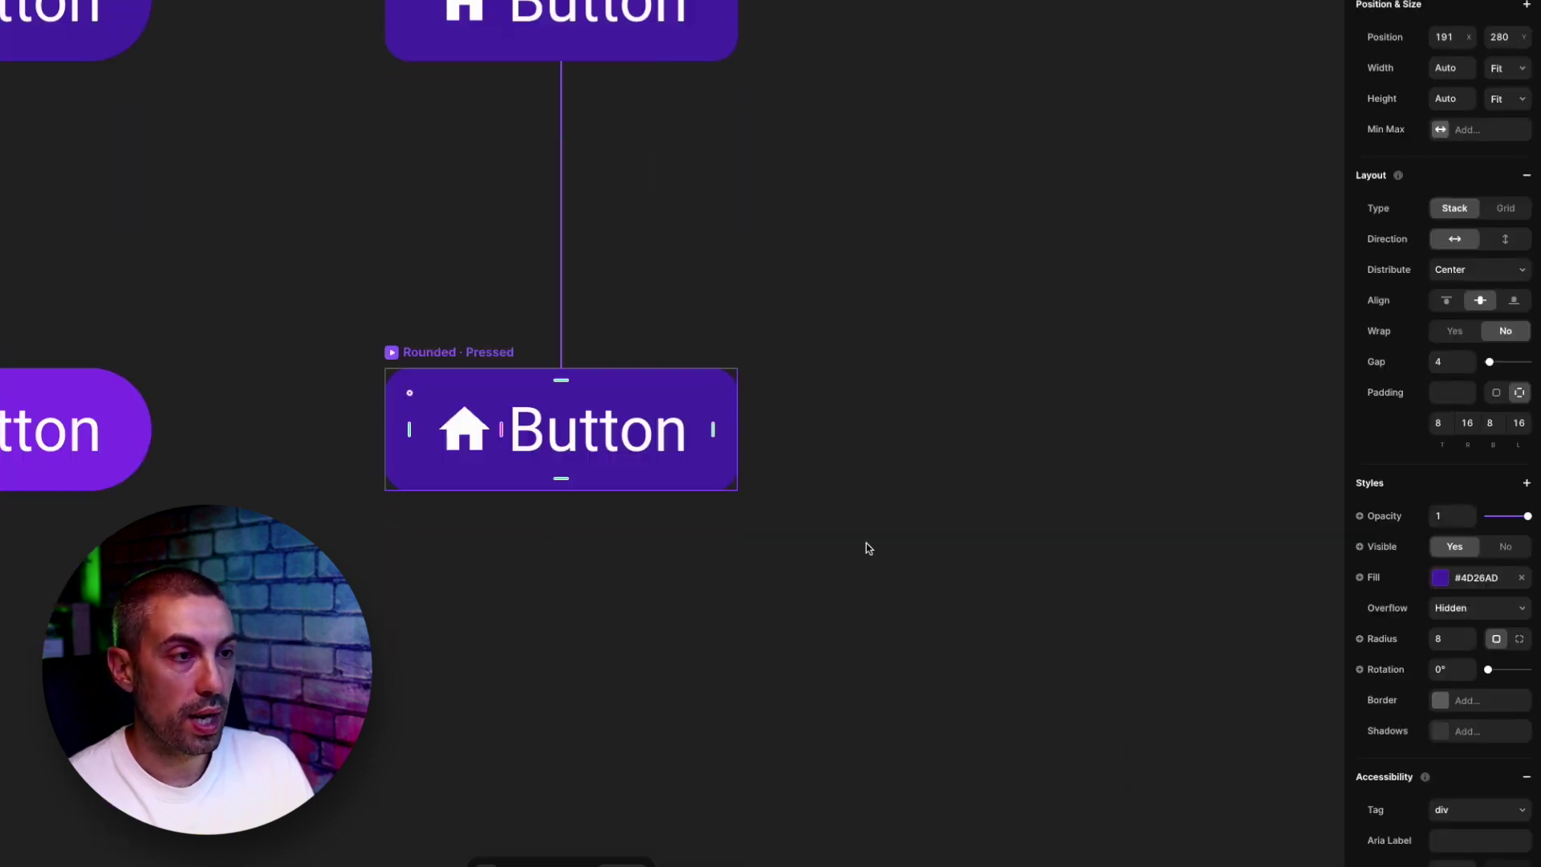
{"action": "left_click", "coordinate": [1440, 577]}
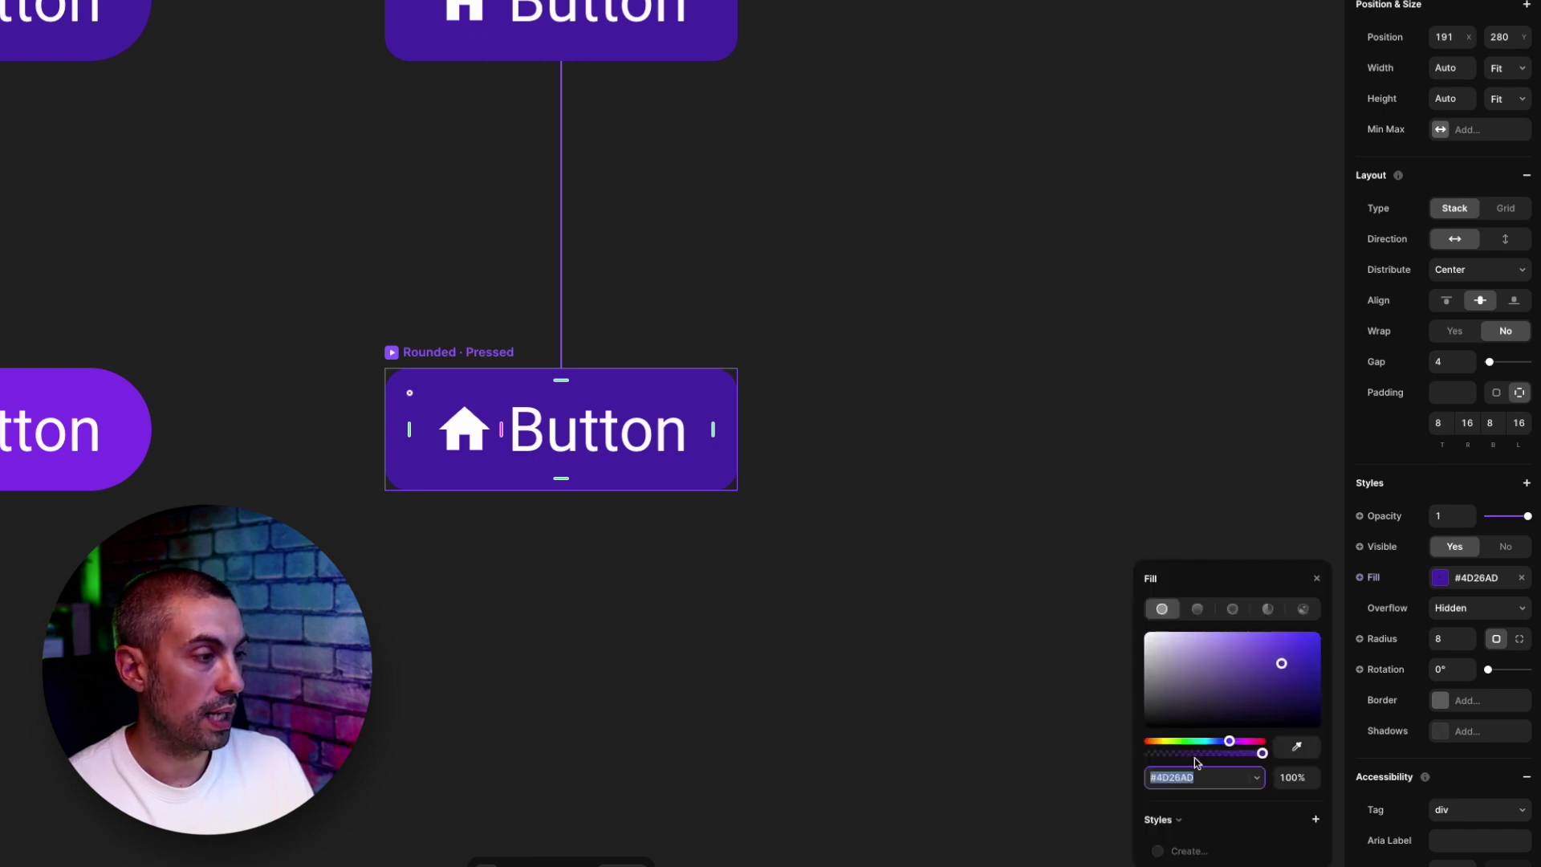
{"action": "left_click", "coordinate": [1296, 747]}
{"action": "left_click", "coordinate": [80, 406]}
{"action": "left_click", "coordinate": [248, 313]}
Step: Return to the page and switch the Button instance between the Pill and Rounded variants, ending on Rounded
{"action": "scroll", "coordinate": [256, 335], "scroll_direction": "up", "scroll_amount": 4}
{"action": "scroll", "coordinate": [257, 336], "scroll_direction": "down", "scroll_amount": 5}
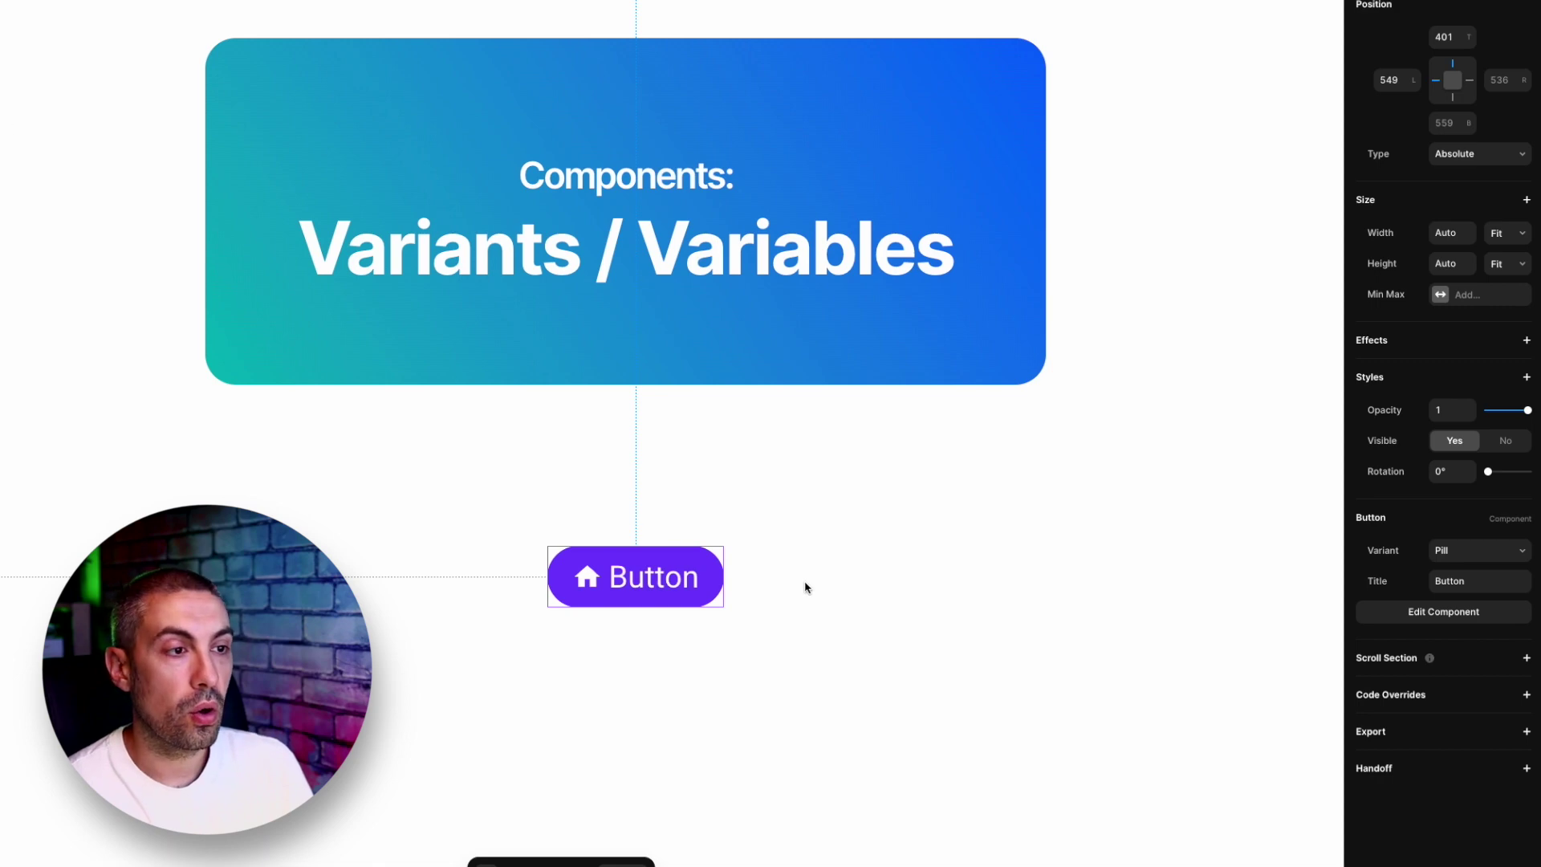
{"action": "scroll", "coordinate": [806, 572], "scroll_direction": "down", "scroll_amount": 3}
{"action": "left_click", "coordinate": [641, 398]}
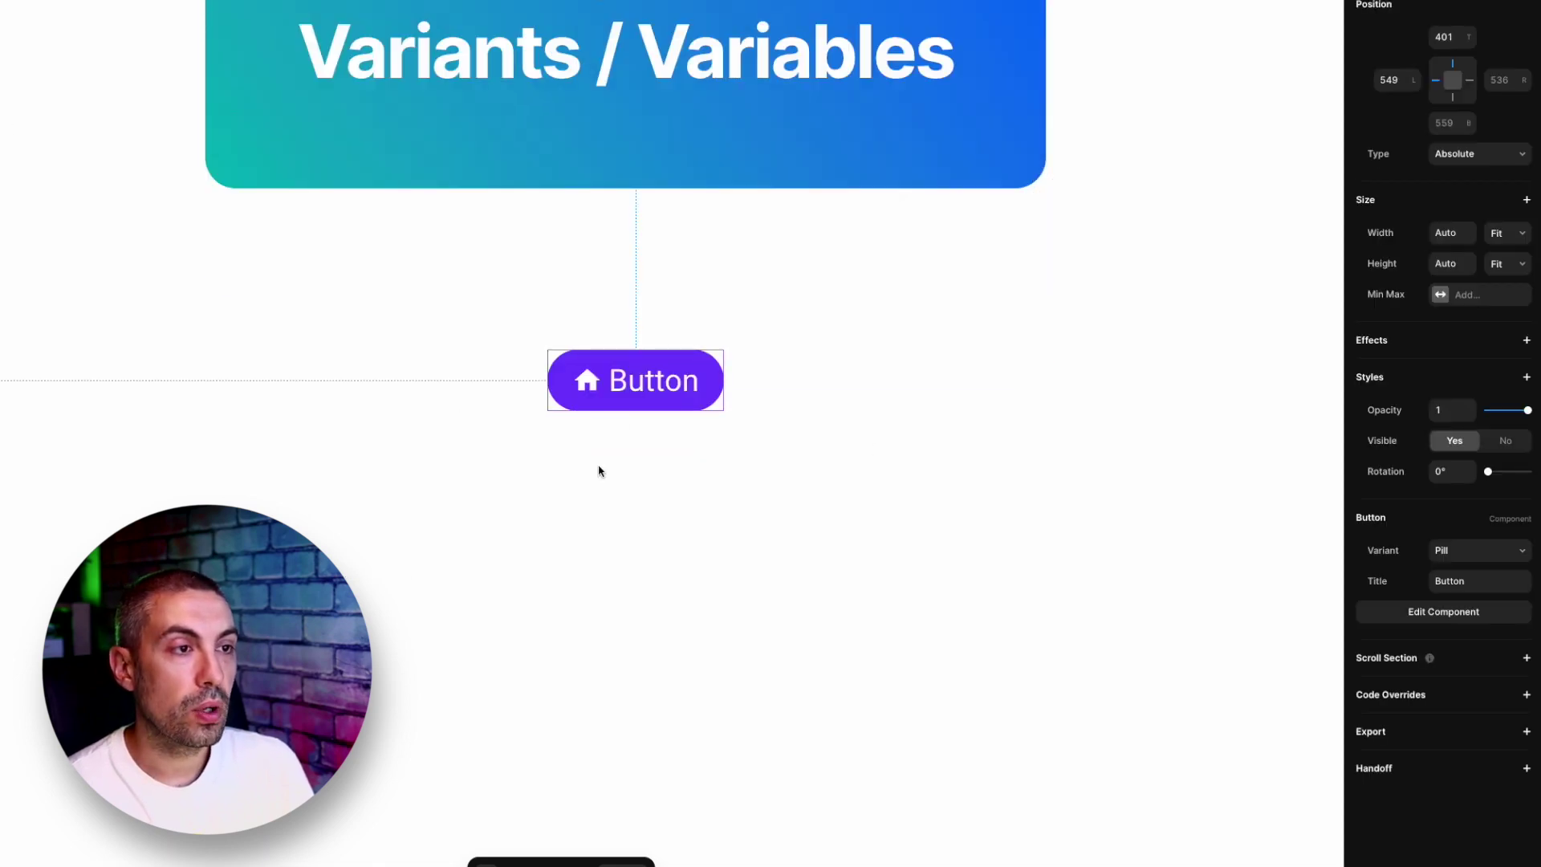
{"action": "scroll", "coordinate": [599, 468], "scroll_direction": "up", "scroll_amount": 1}
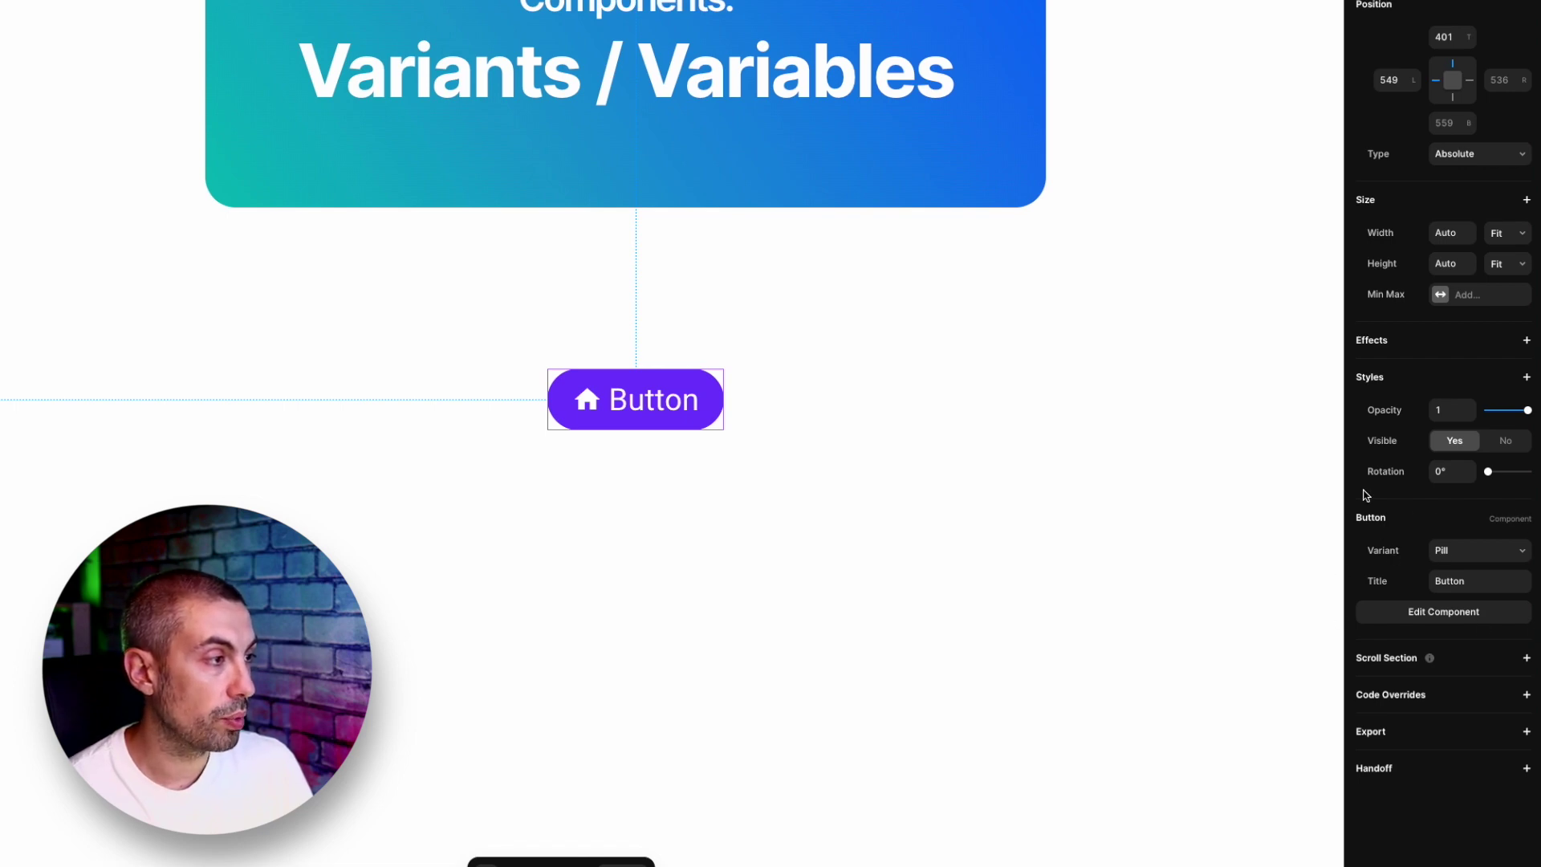
{"action": "left_click", "coordinate": [1448, 550]}
{"action": "left_click", "coordinate": [1481, 559]}
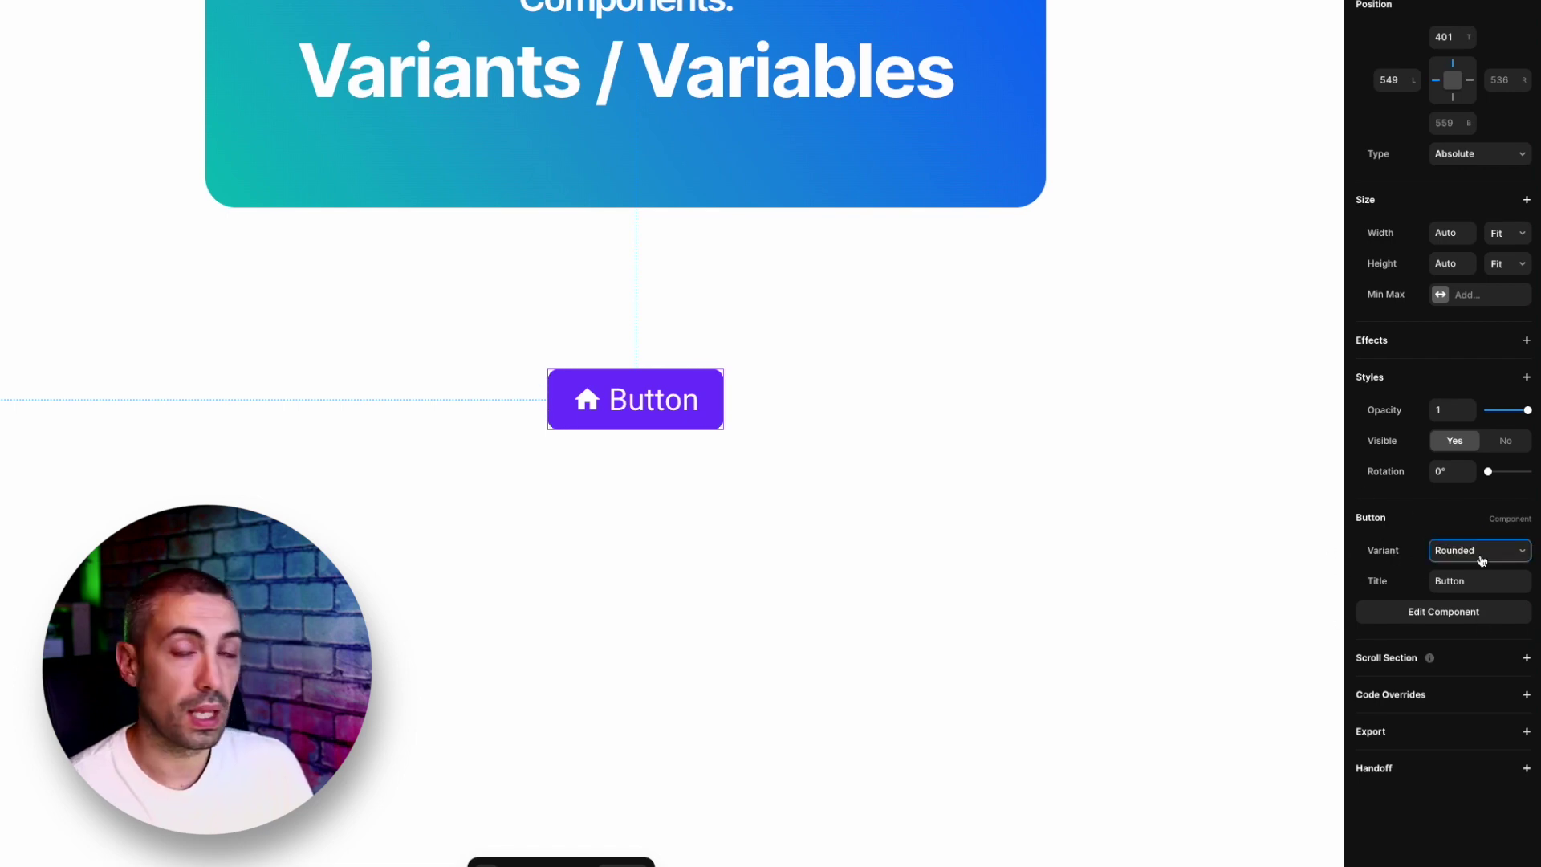
{"action": "left_click", "coordinate": [1482, 560]}
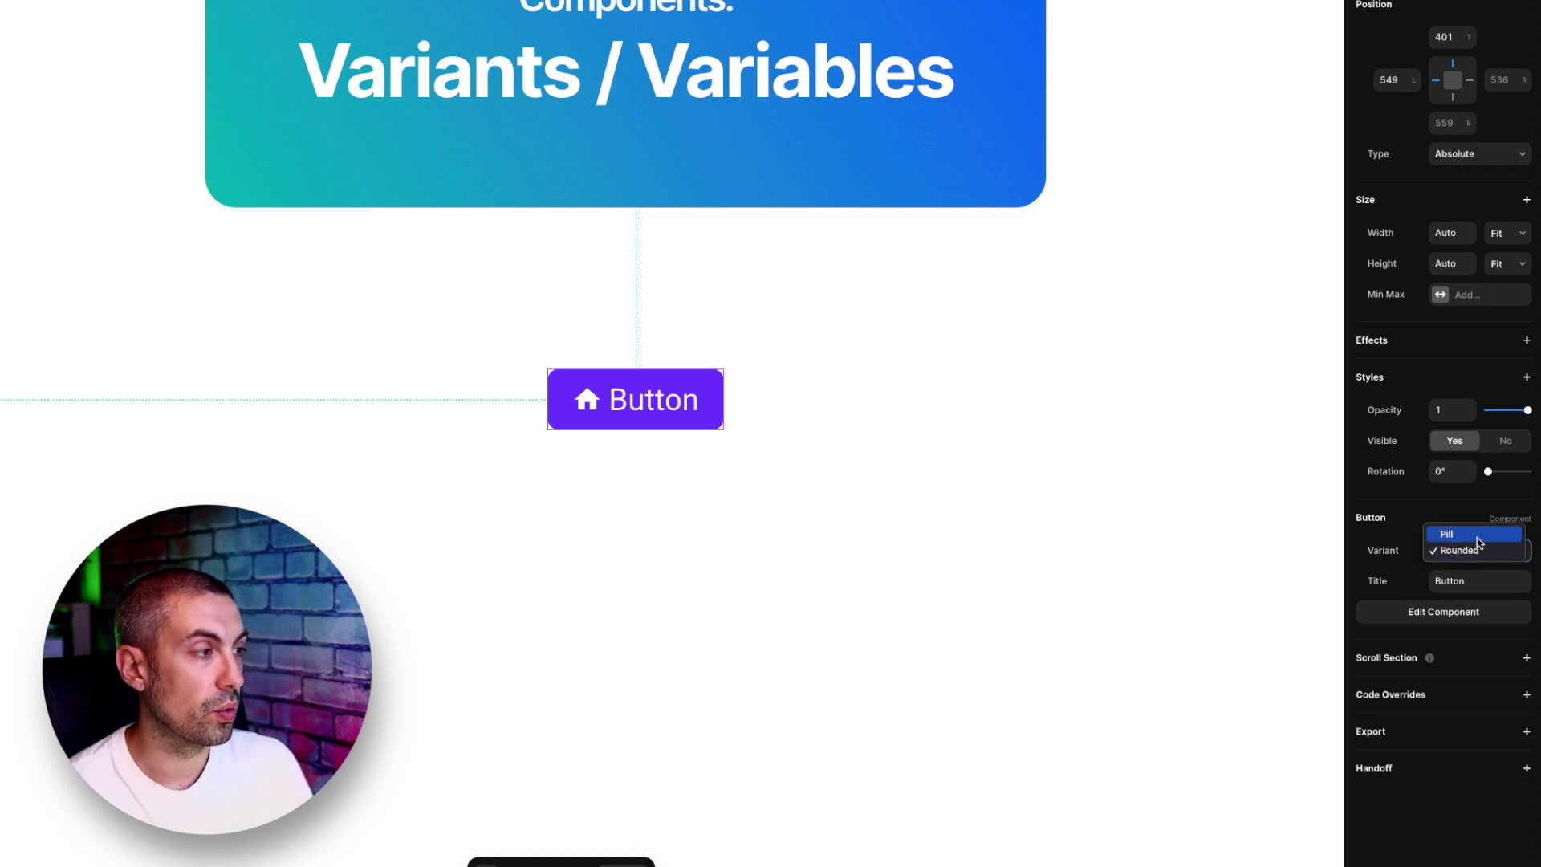
{"action": "left_click", "coordinate": [1477, 531]}
{"action": "left_click", "coordinate": [1473, 556]}
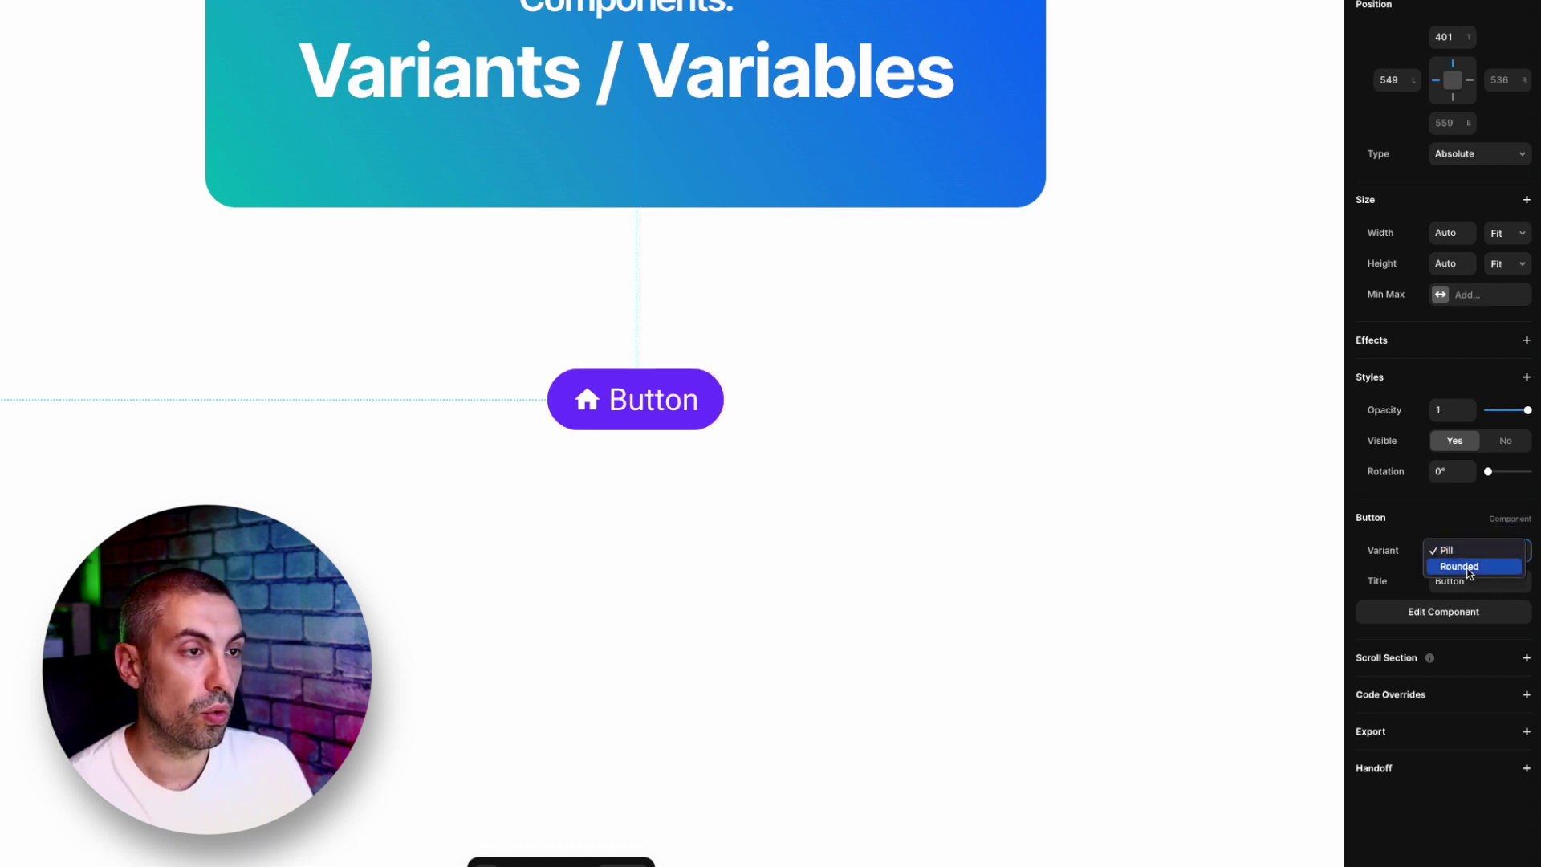
{"action": "left_click", "coordinate": [1469, 567]}
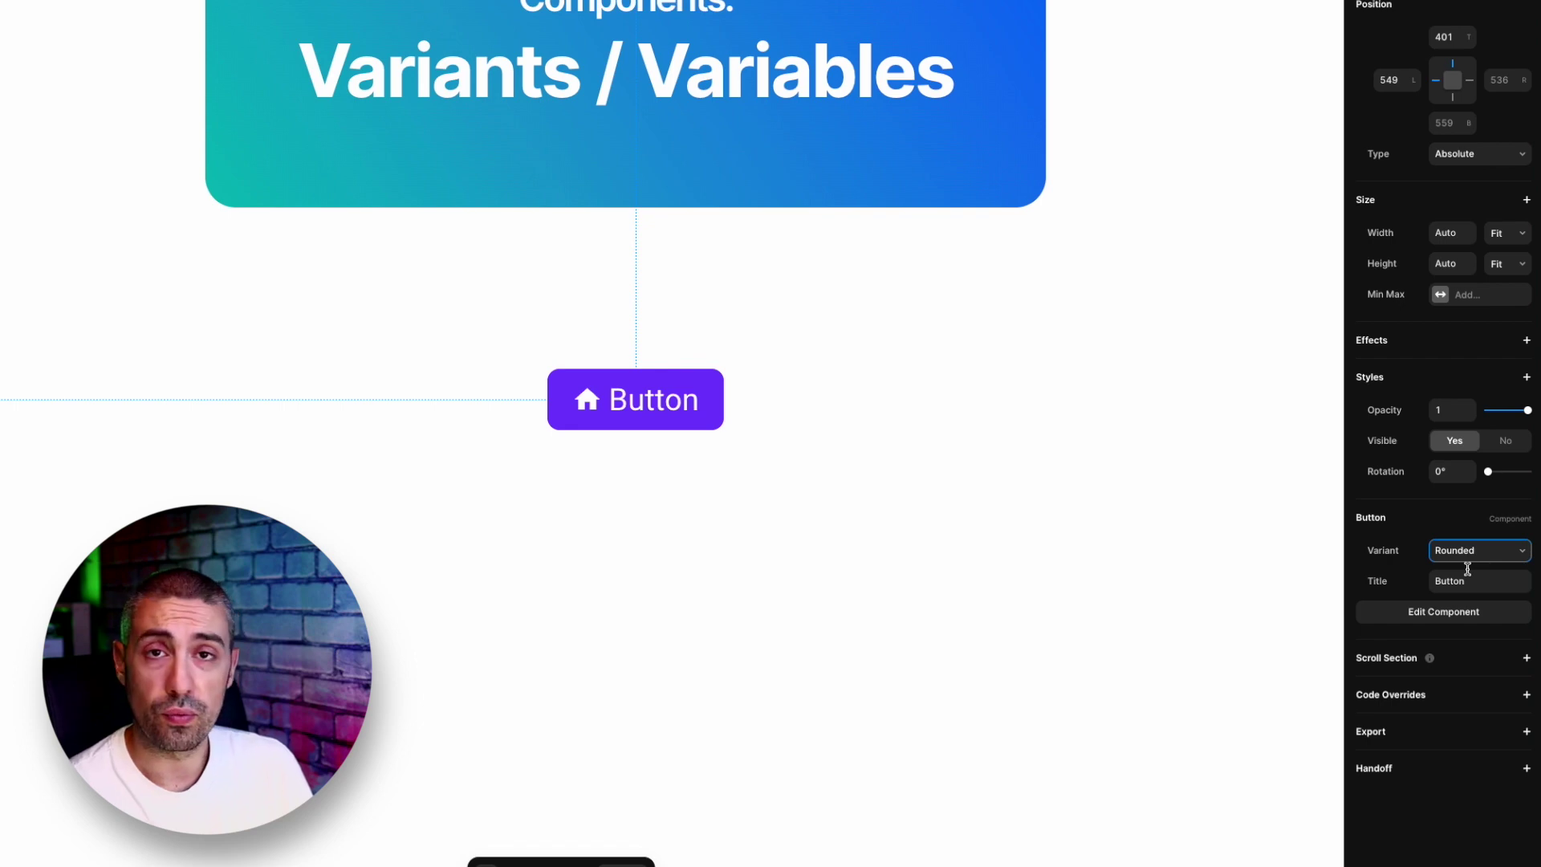
Step: Set the Button instance's title to "whatever we want"
{"action": "left_click", "coordinate": [1459, 583]}
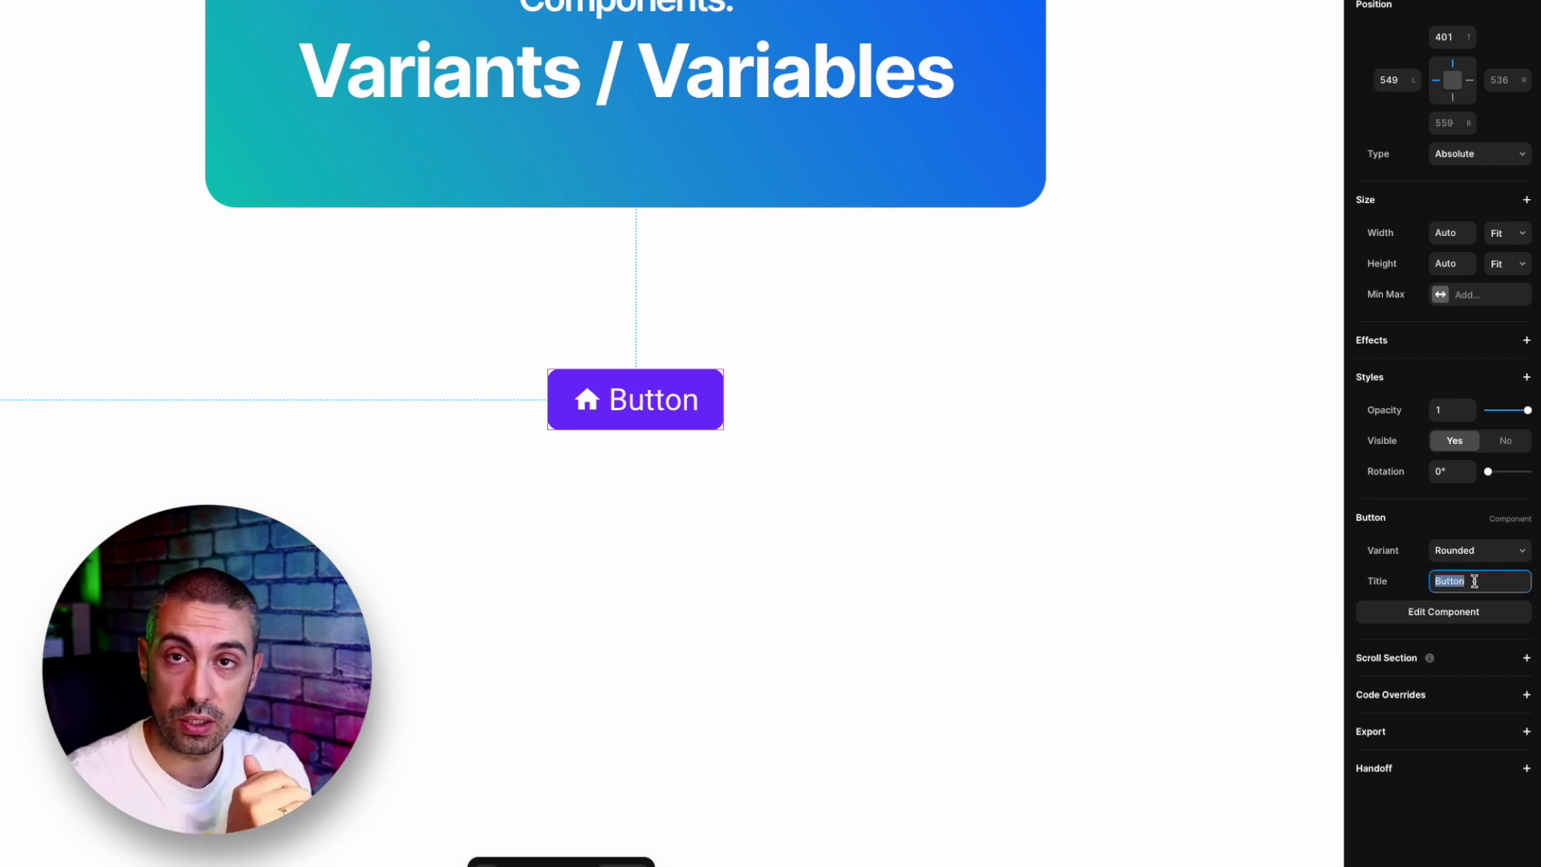
{"action": "type", "text": "whatever w"}
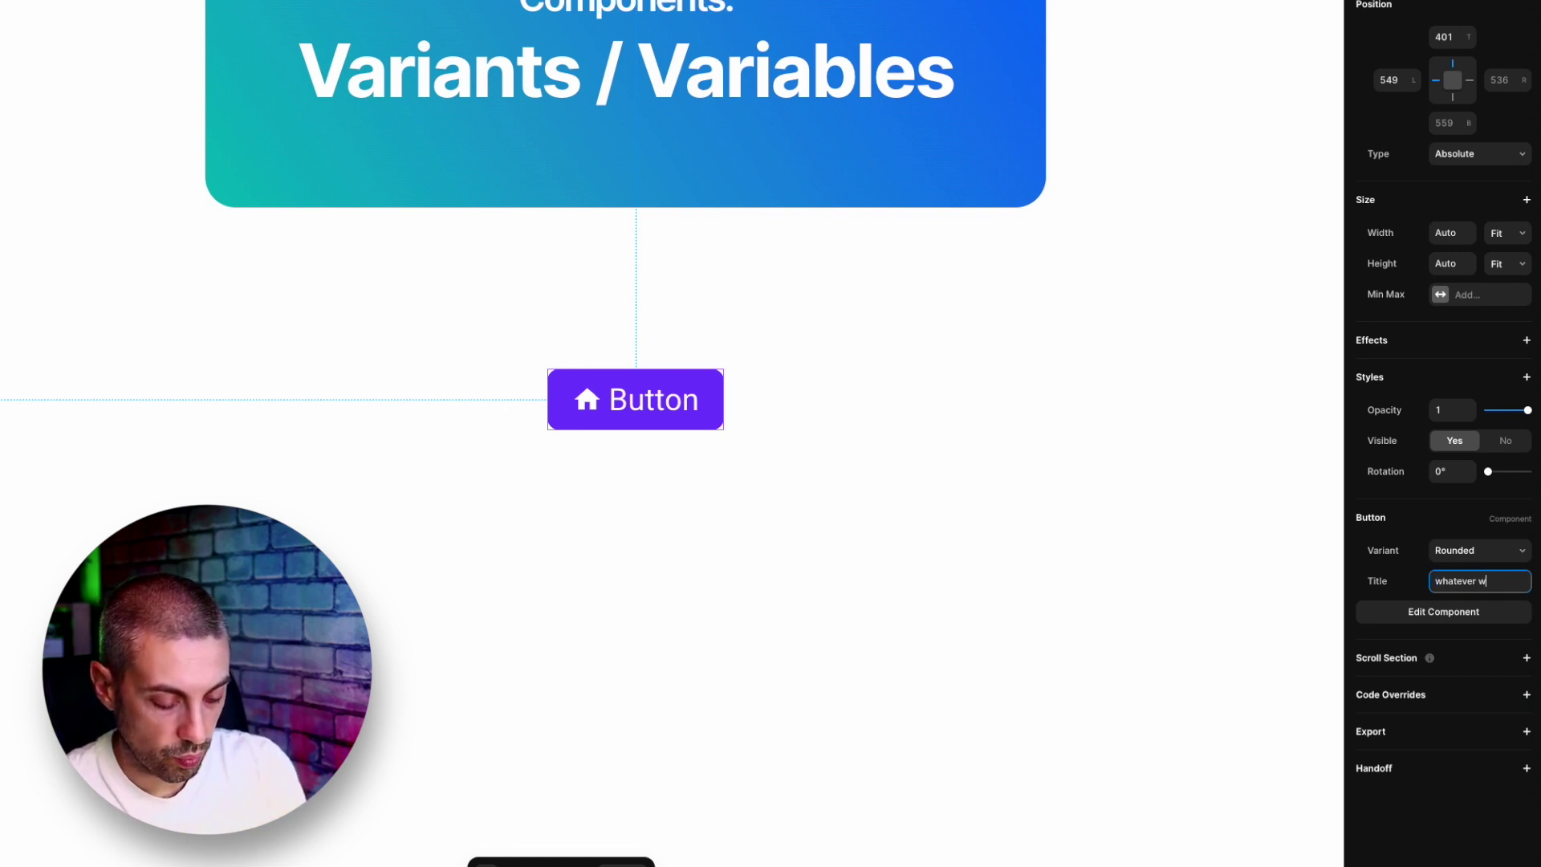
{"action": "type", "text": "e want"}
{"action": "key", "text": "Return"}
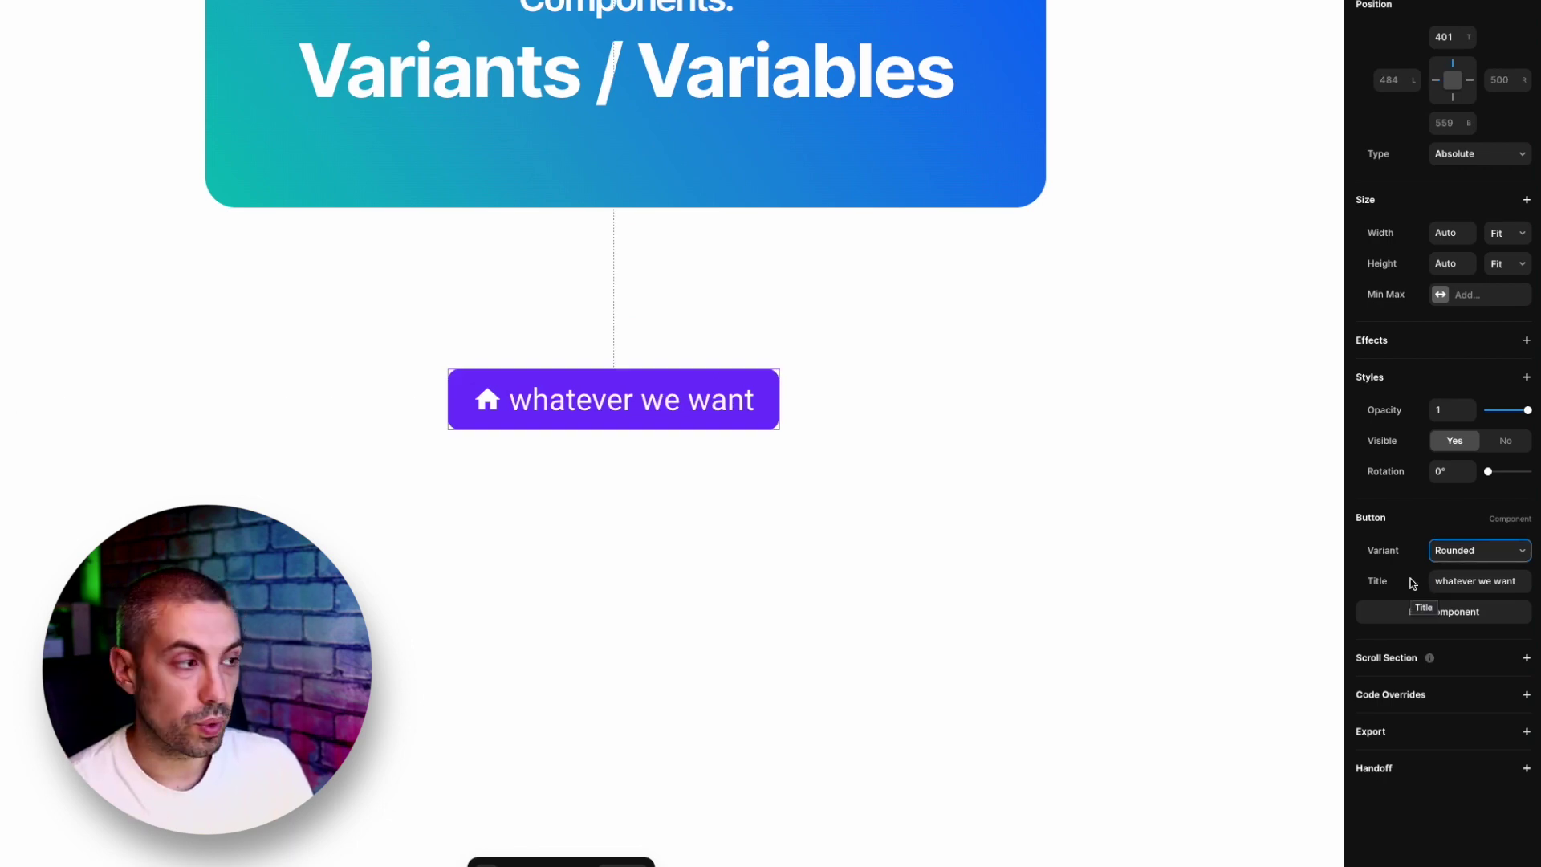
Step: Open the Button component and create a variable named "Icon visibility" for the Visible property of the primary variant's Home icon
{"action": "double_click", "coordinate": [604, 410]}
{"action": "scroll", "coordinate": [482, 485], "scroll_direction": "up", "scroll_amount": 5}
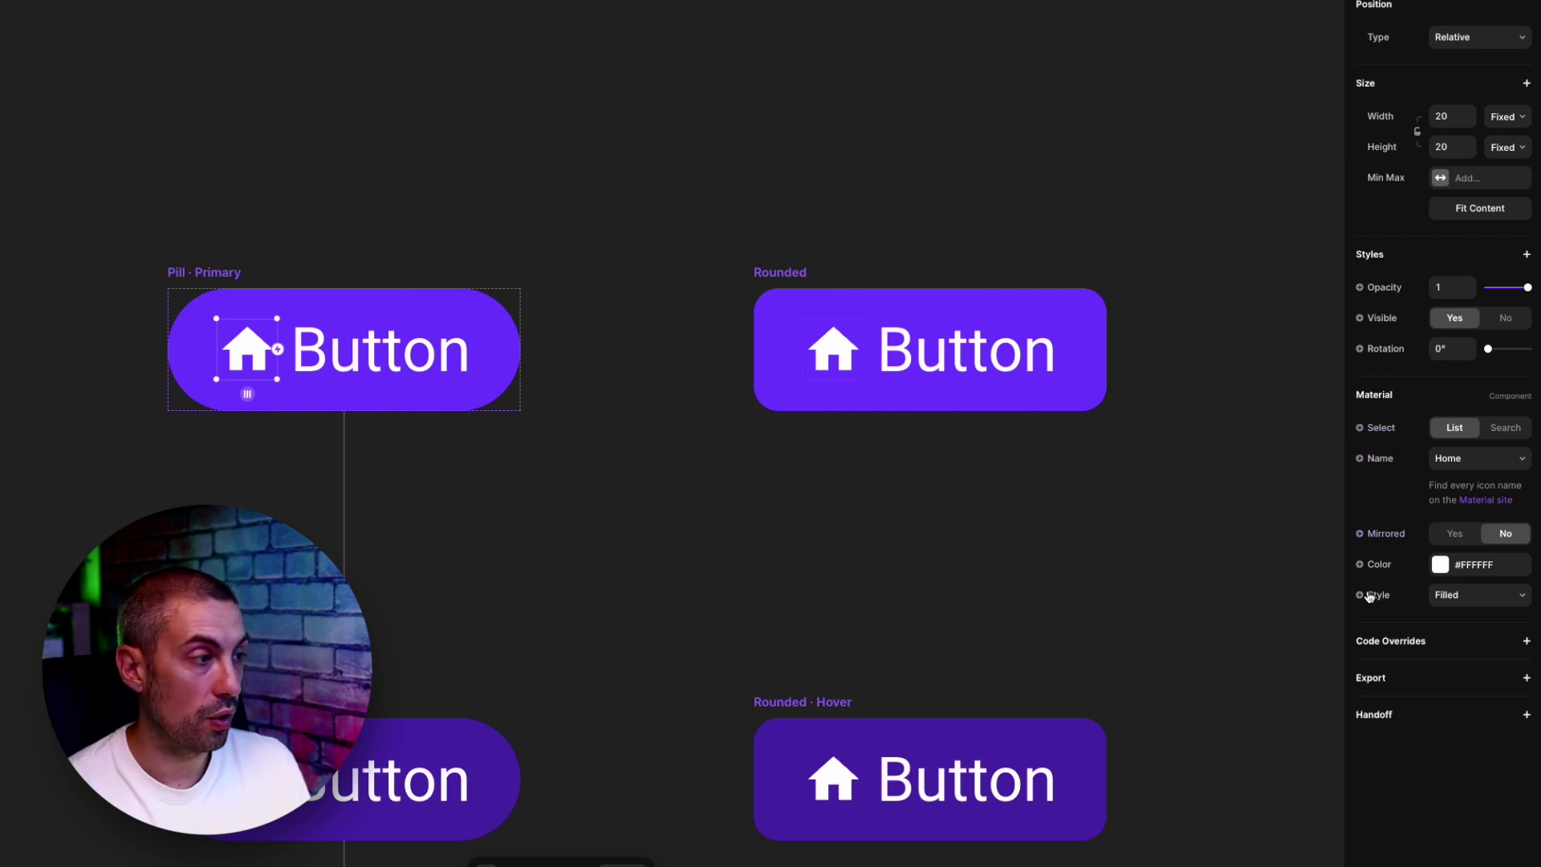
{"action": "left_click", "coordinate": [1382, 321]}
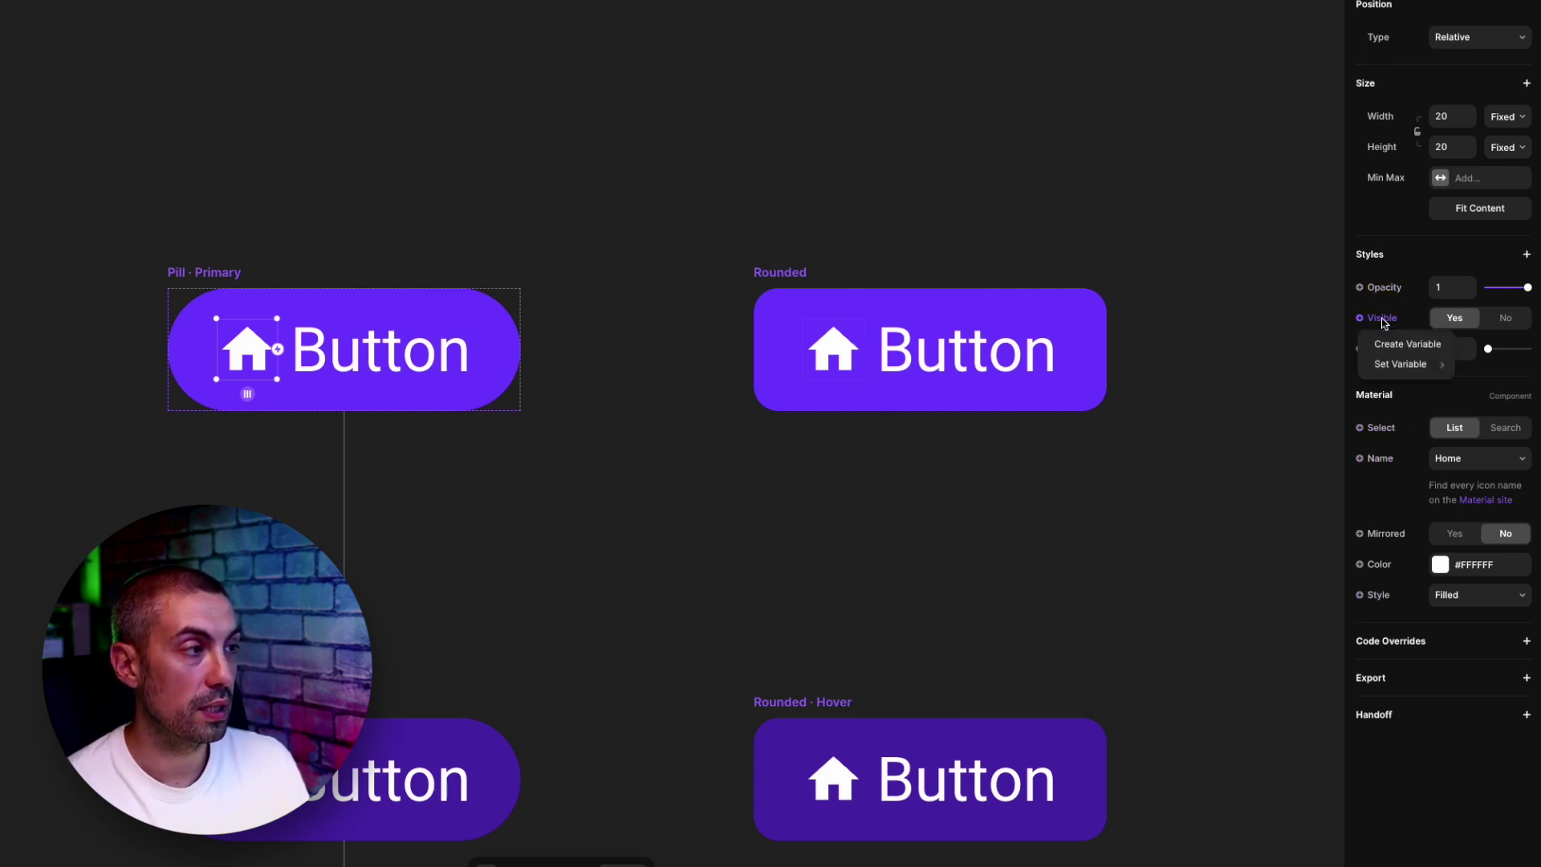
{"action": "left_click", "coordinate": [1433, 352]}
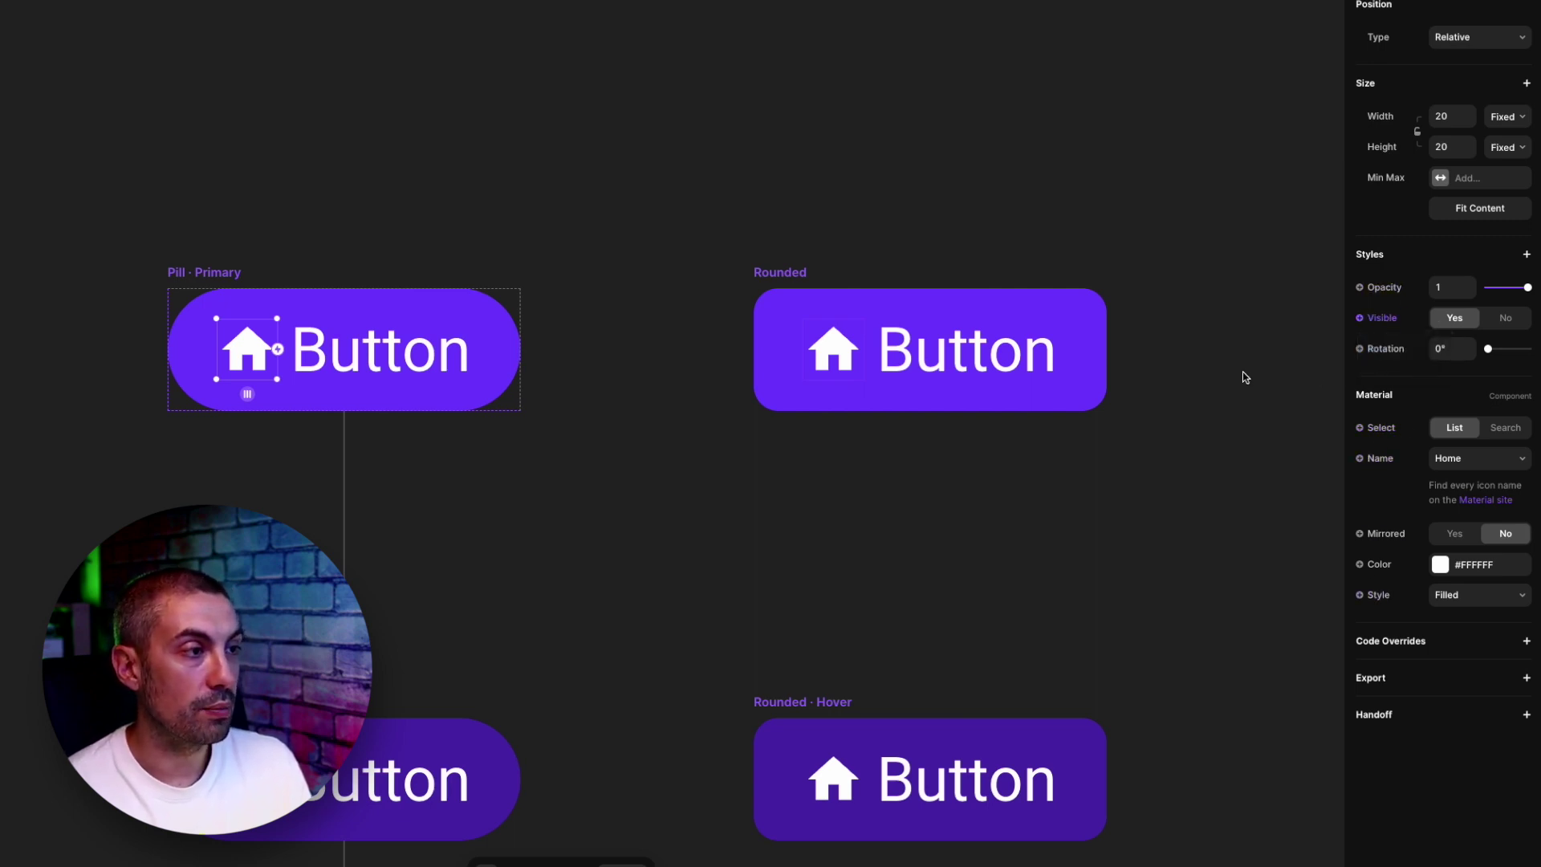
{"action": "left_click", "coordinate": [667, 293]}
{"action": "left_click_drag", "start_coordinate": [667, 293], "coordinate": [598, 288]}
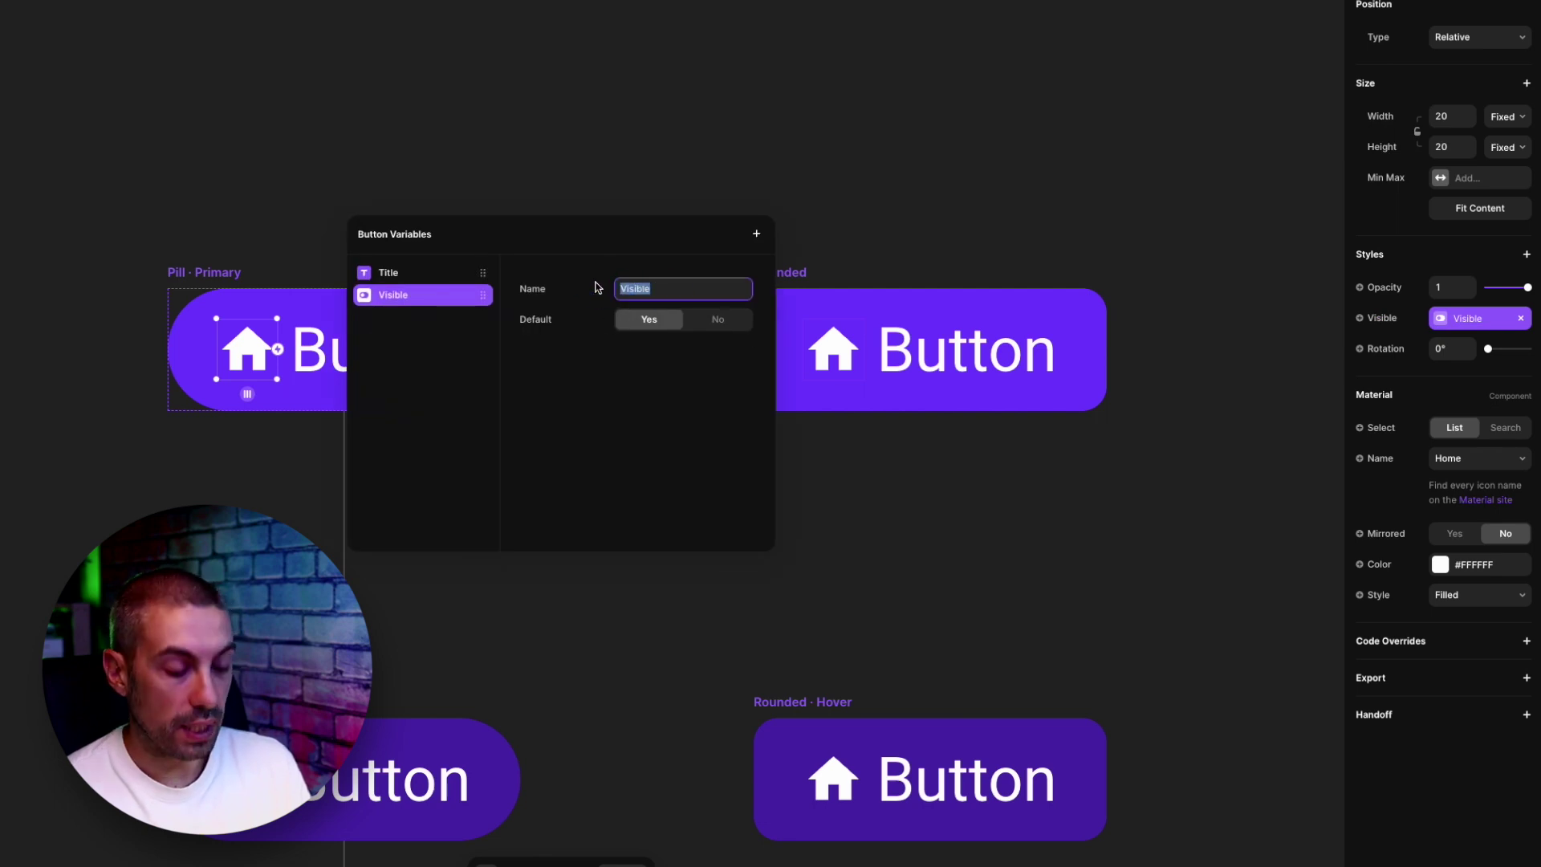
{"action": "type", "text": "Icon"}
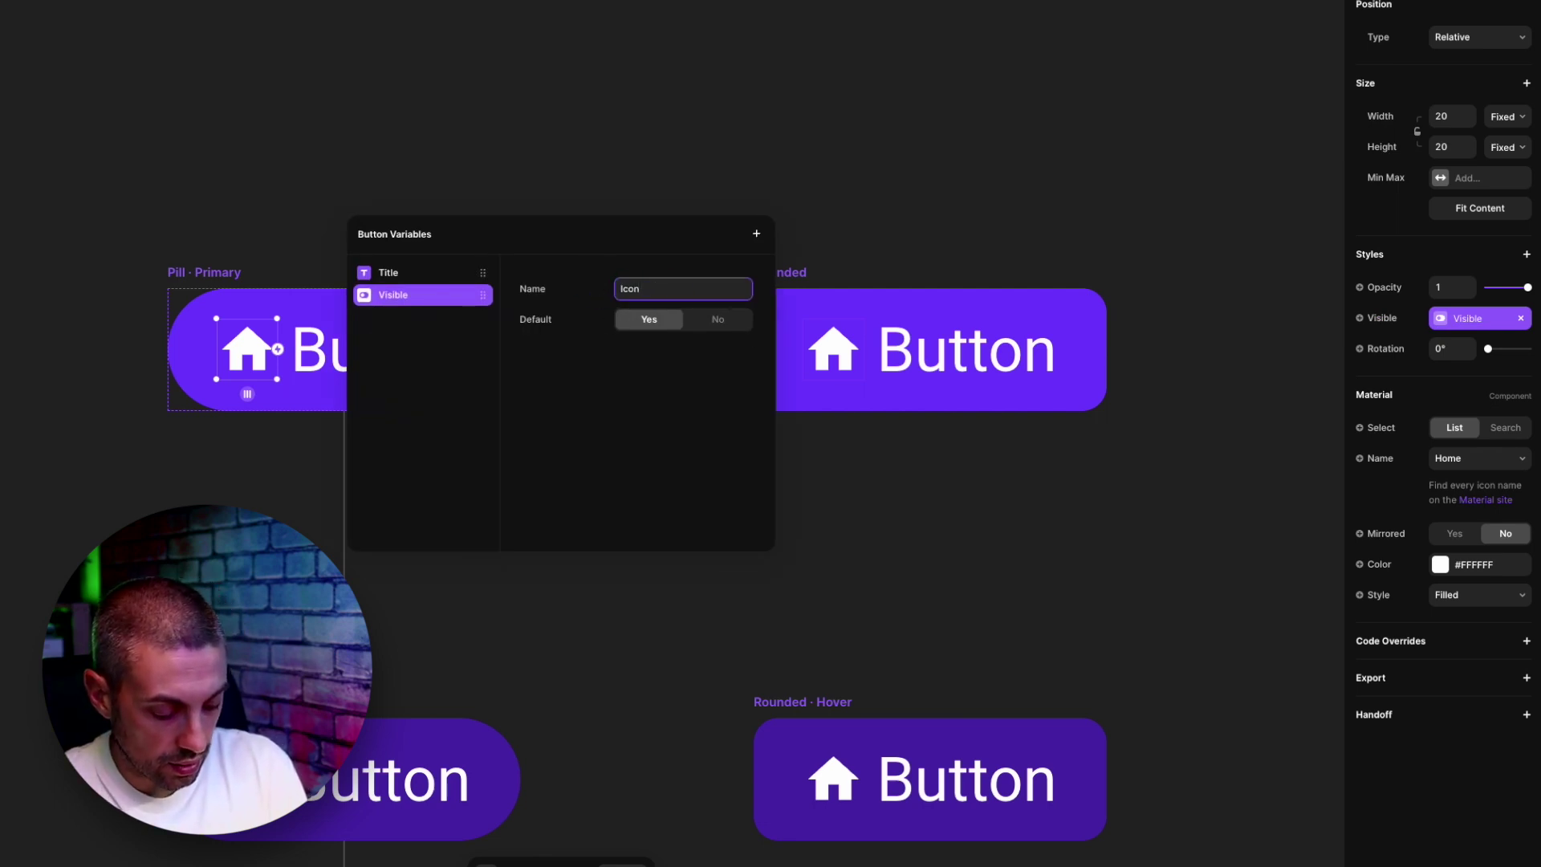
{"action": "type", "text": " visibility"}
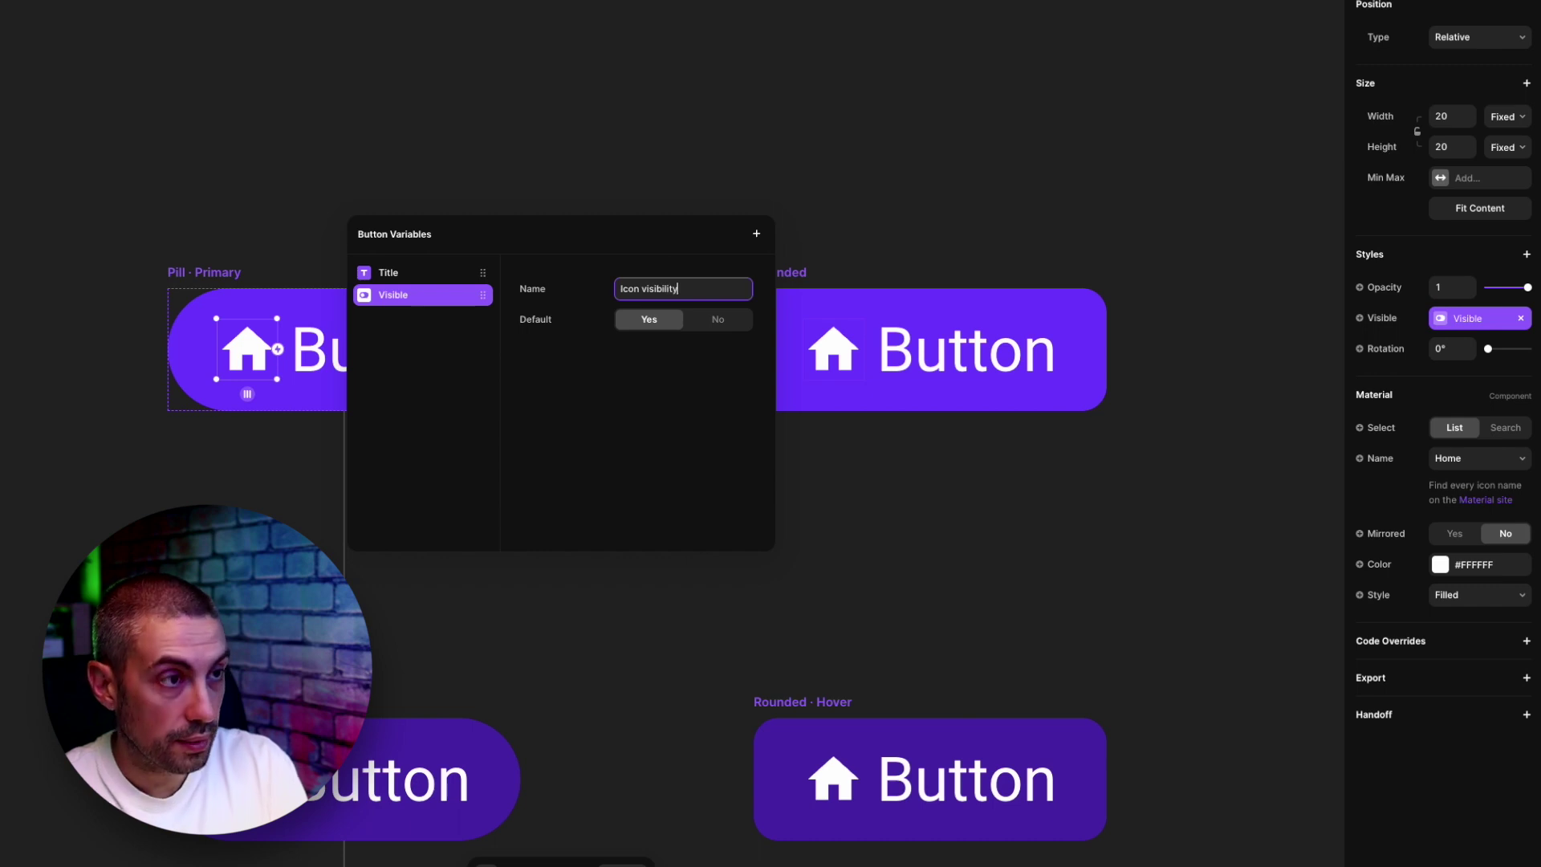
{"action": "key", "text": "Return"}
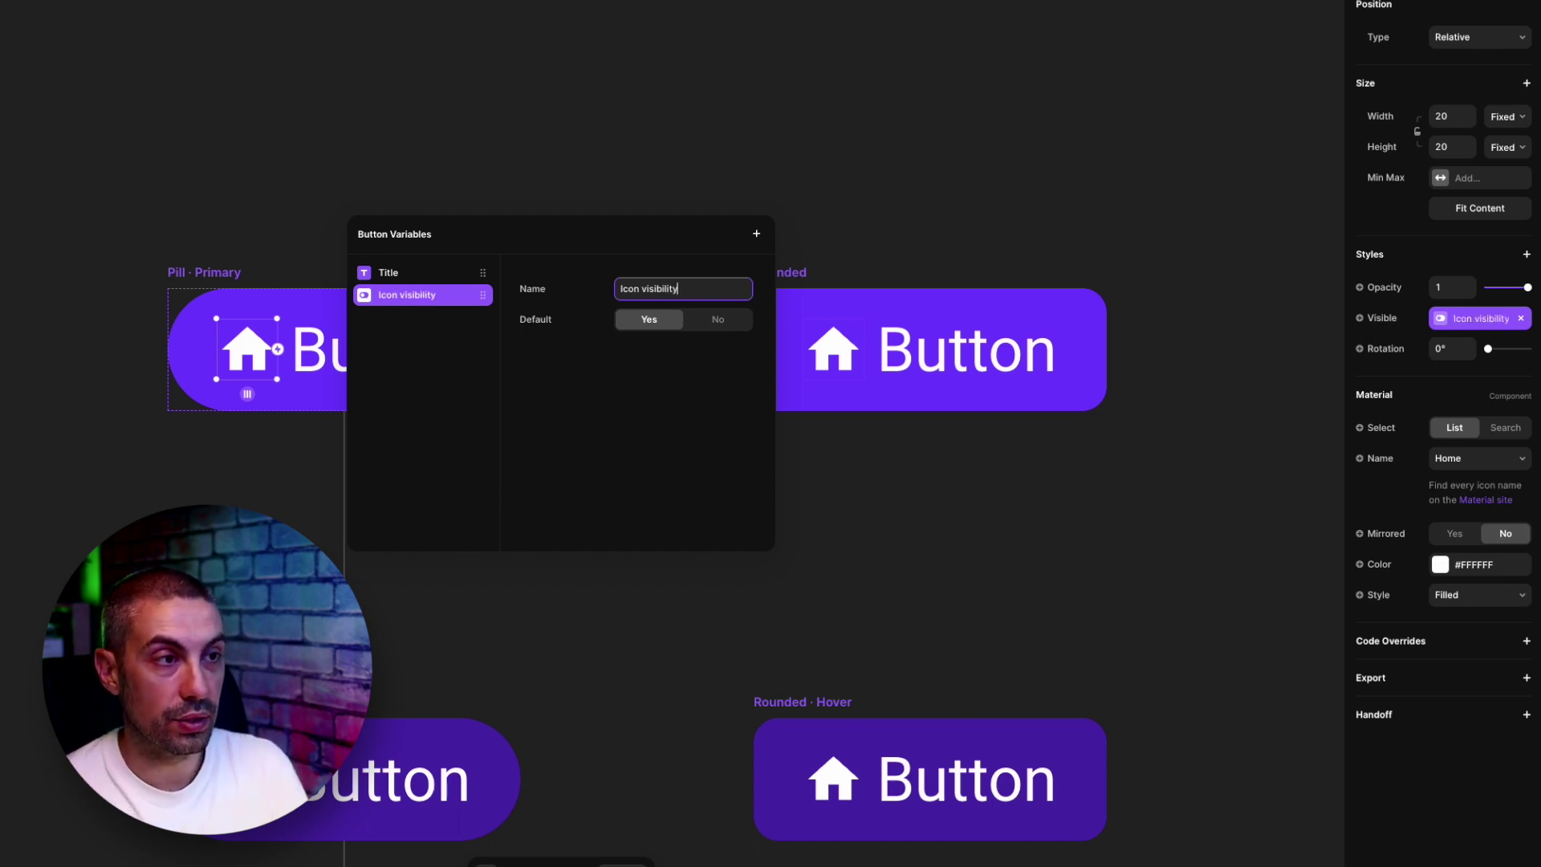
{"action": "left_click", "coordinate": [723, 177]}
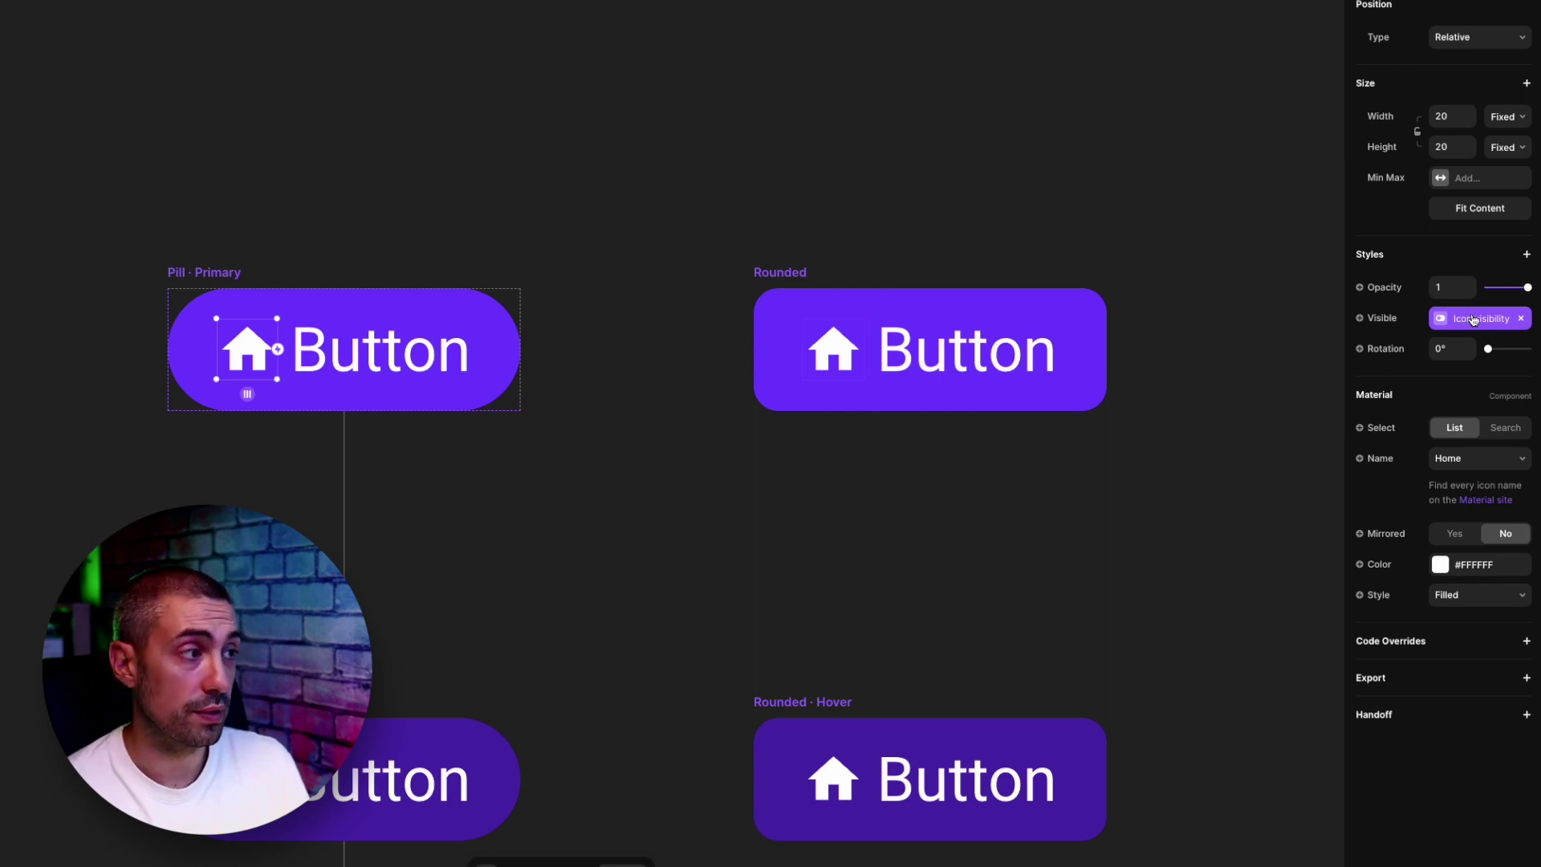
Step: Create a variable named "Icon type" for the icon's Name property, keeping Home as the selected icon
{"action": "left_click", "coordinate": [1444, 460]}
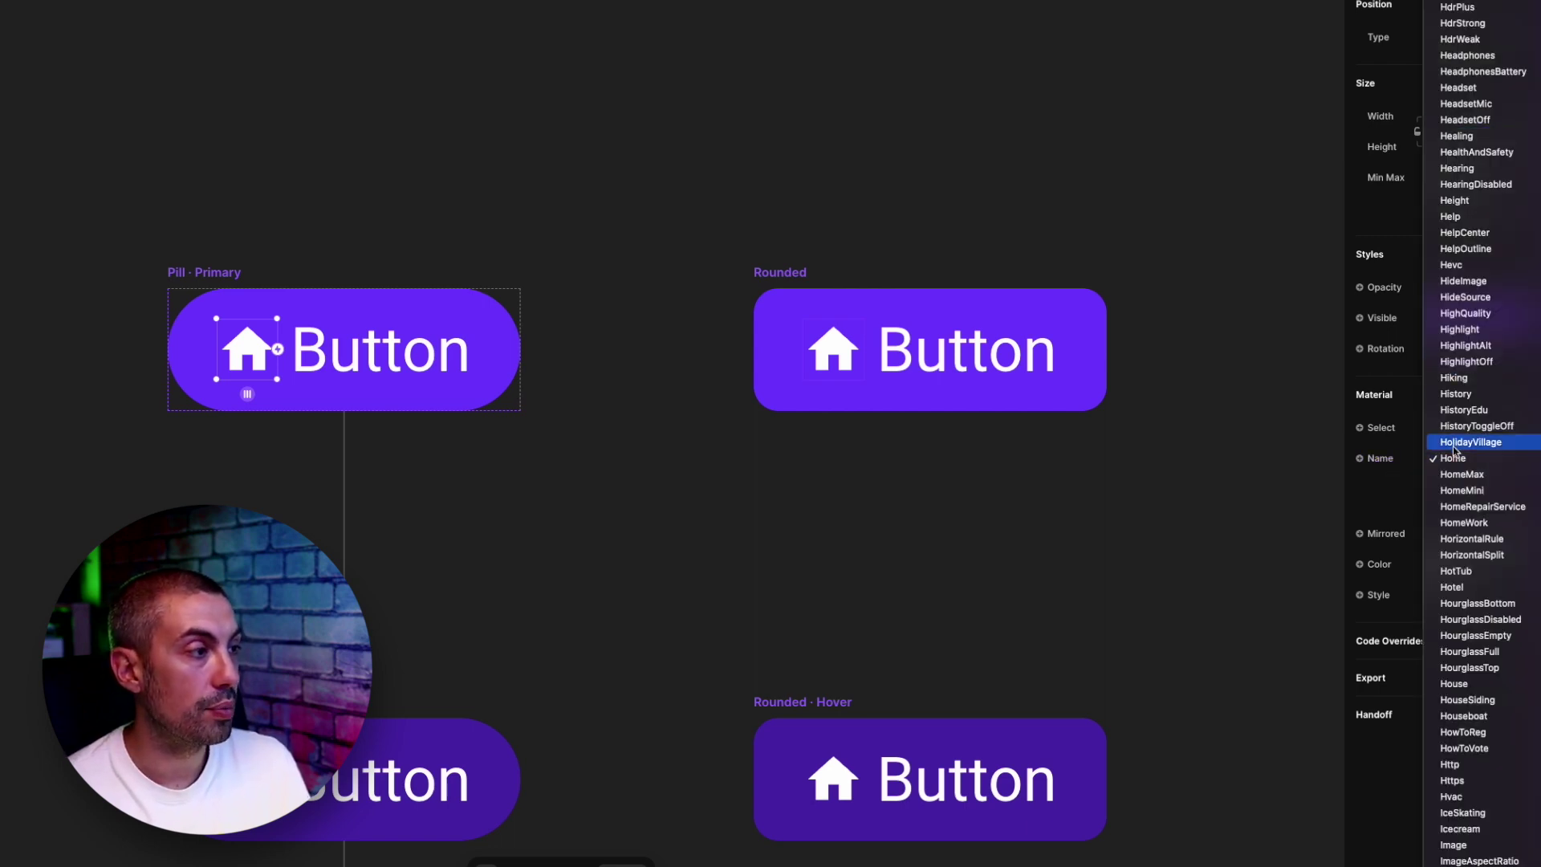
{"action": "left_click", "coordinate": [1454, 459]}
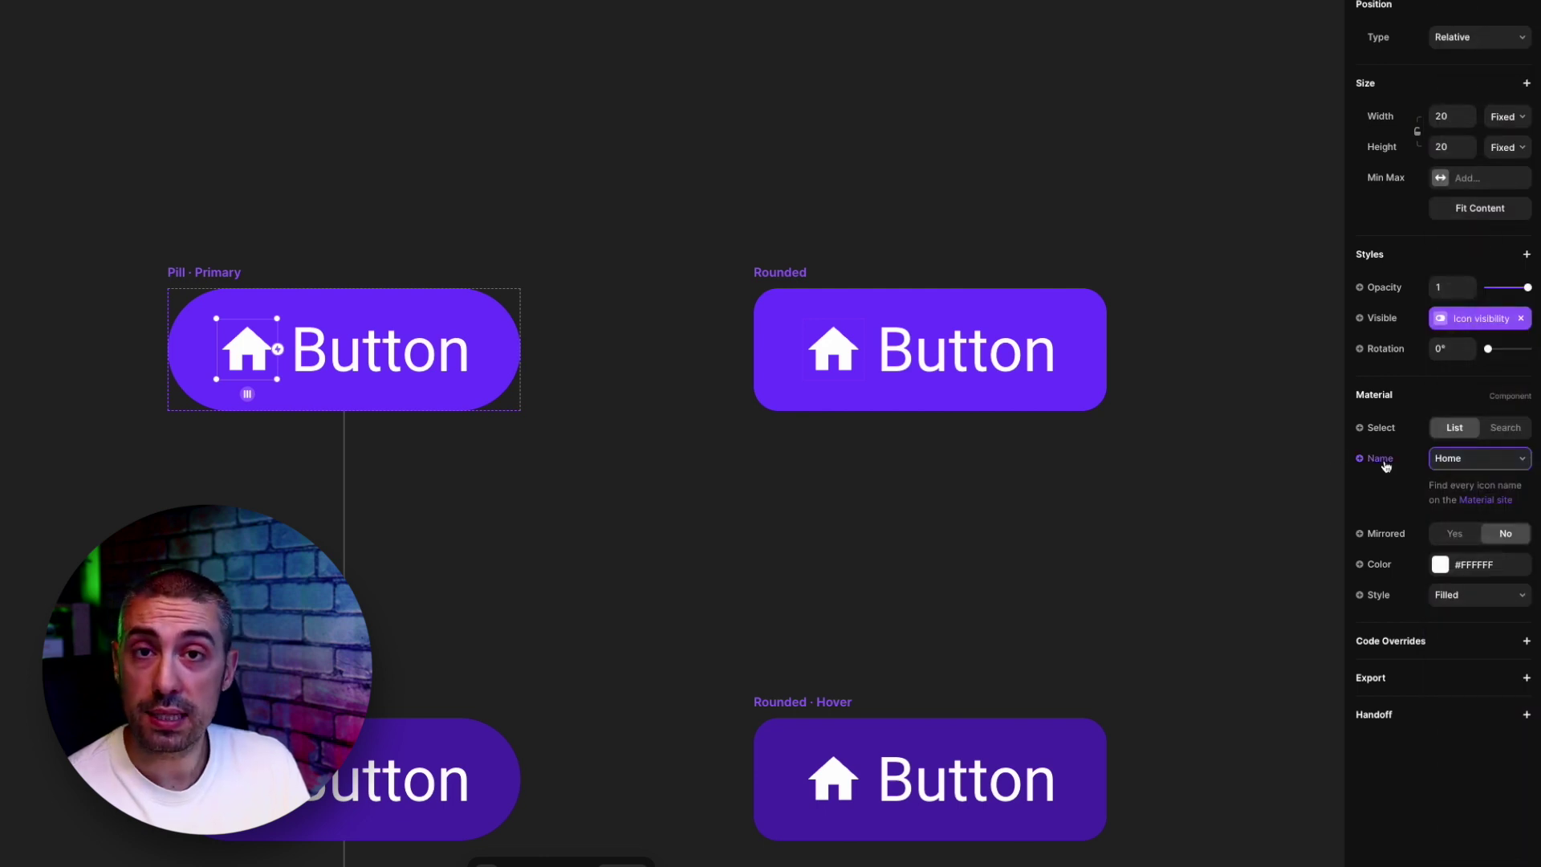
{"action": "right_click", "coordinate": [1382, 460]}
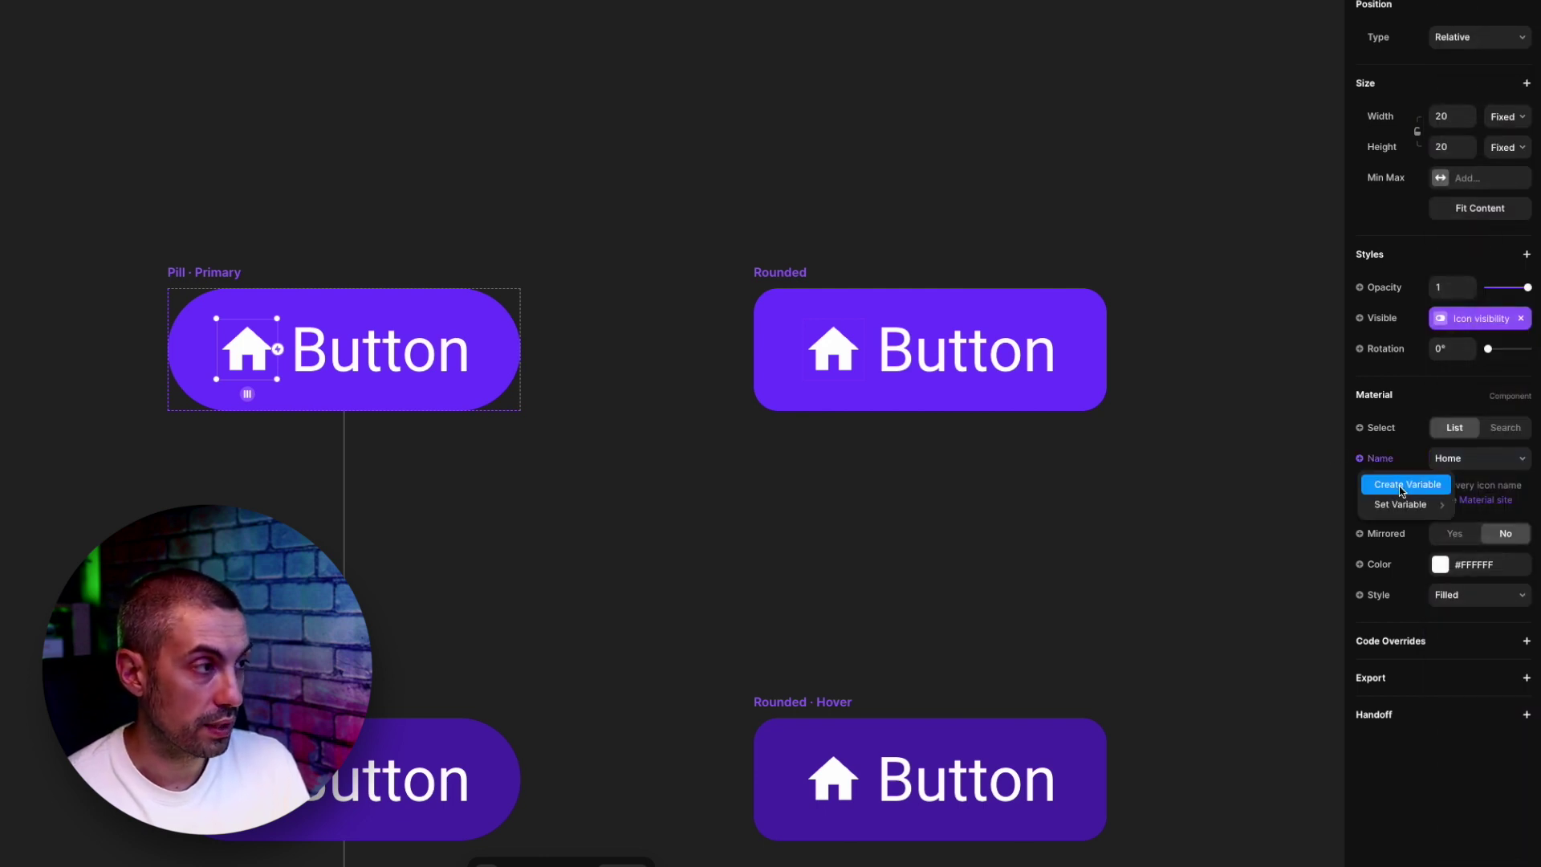
{"action": "left_click", "coordinate": [1402, 487]}
{"action": "type", "text": "Icon type"}
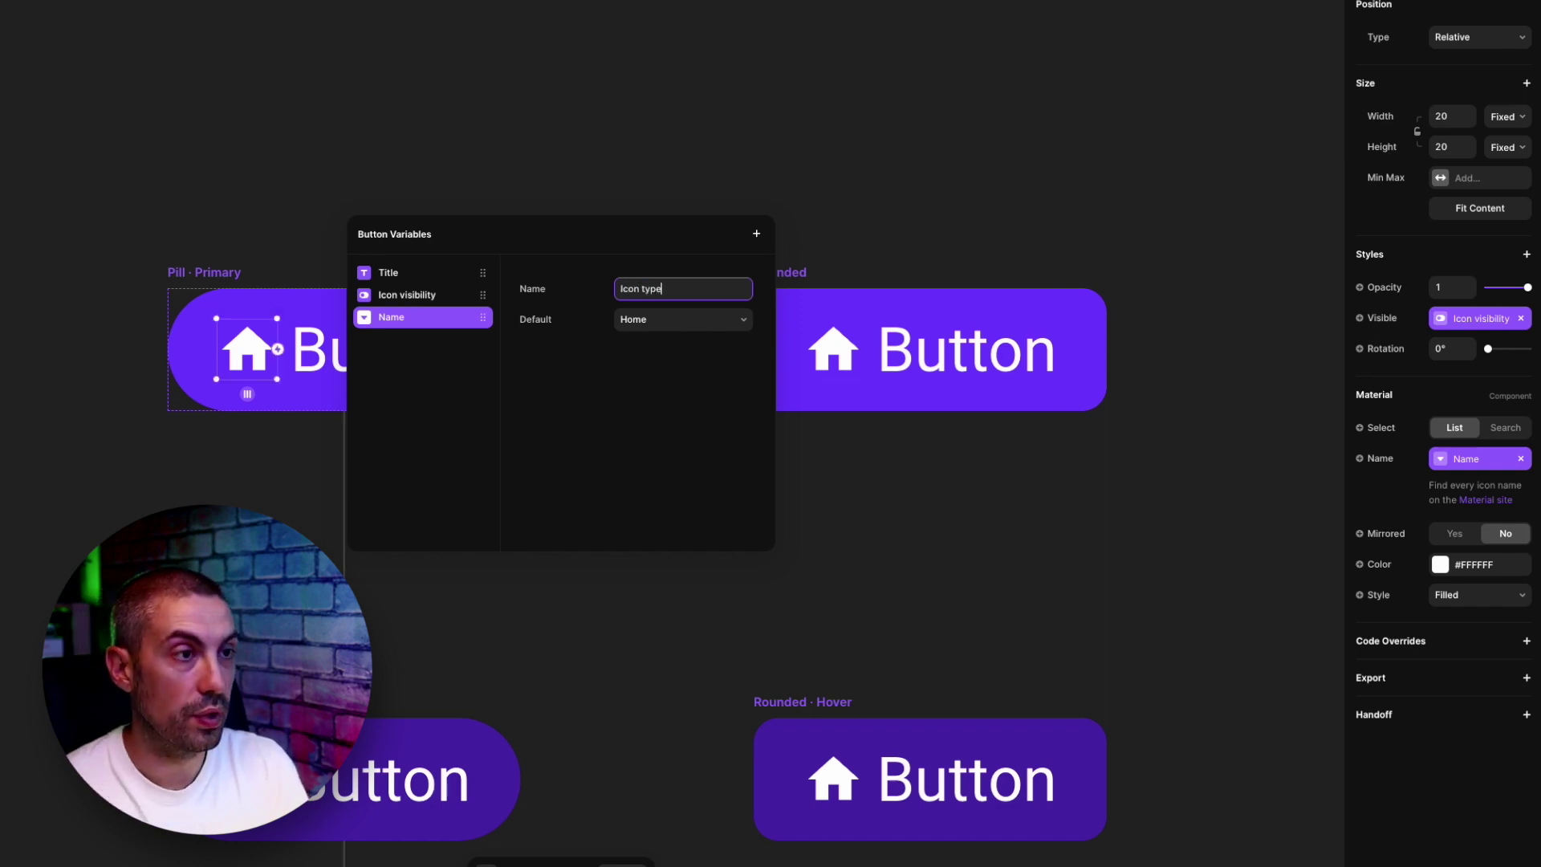
{"action": "key", "text": "Return"}
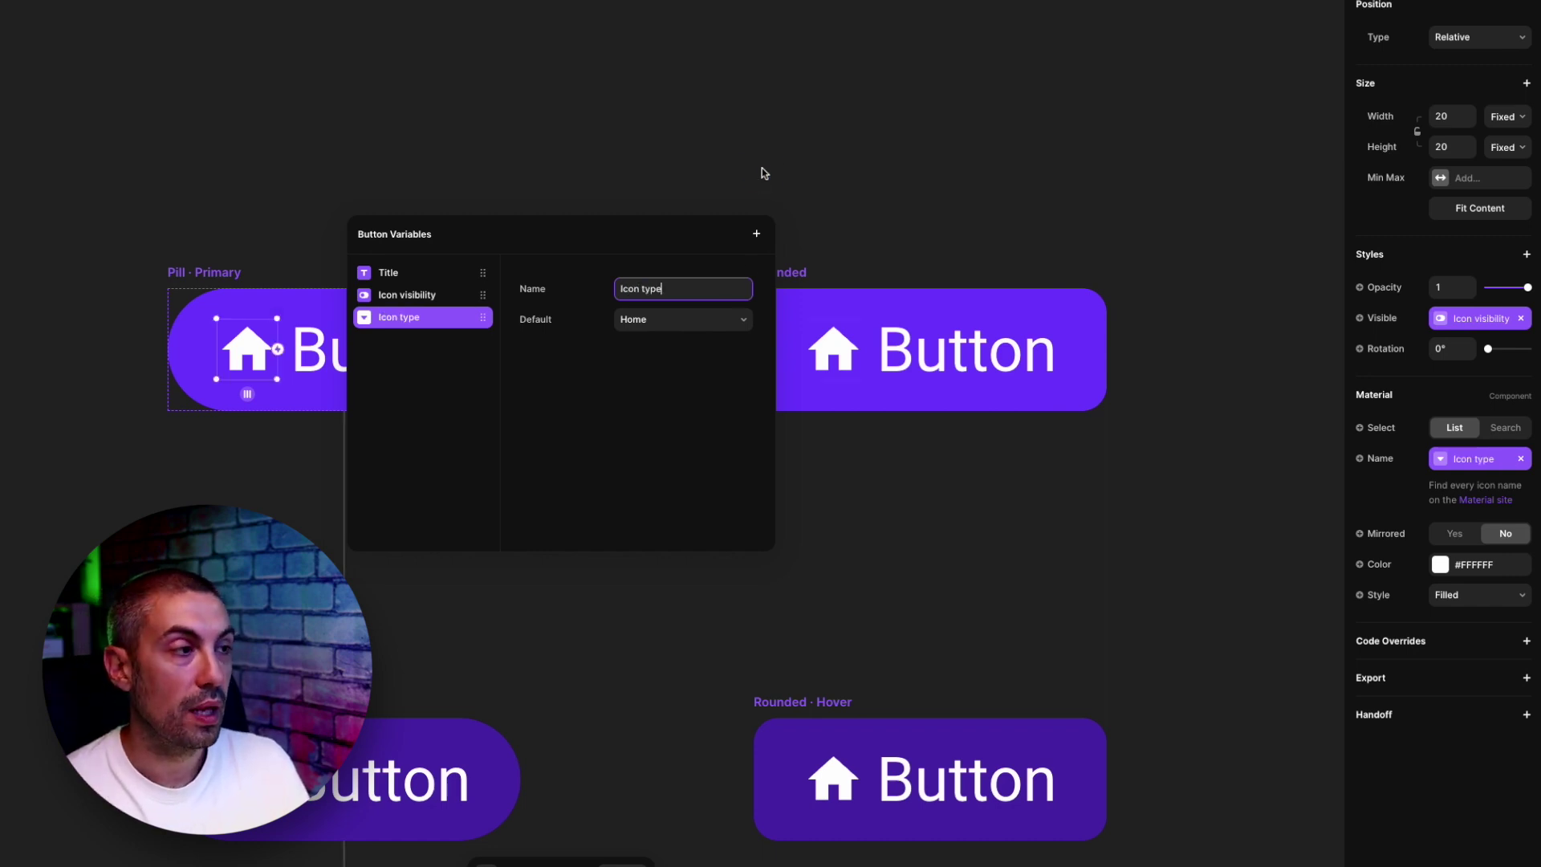
Step: Create a variable named "Label and icon color" for the icon's Color property
{"action": "left_click", "coordinate": [1440, 565]}
{"action": "left_click", "coordinate": [1360, 565]}
{"action": "left_click", "coordinate": [1402, 593]}
{"action": "type", "text": "Lab"}
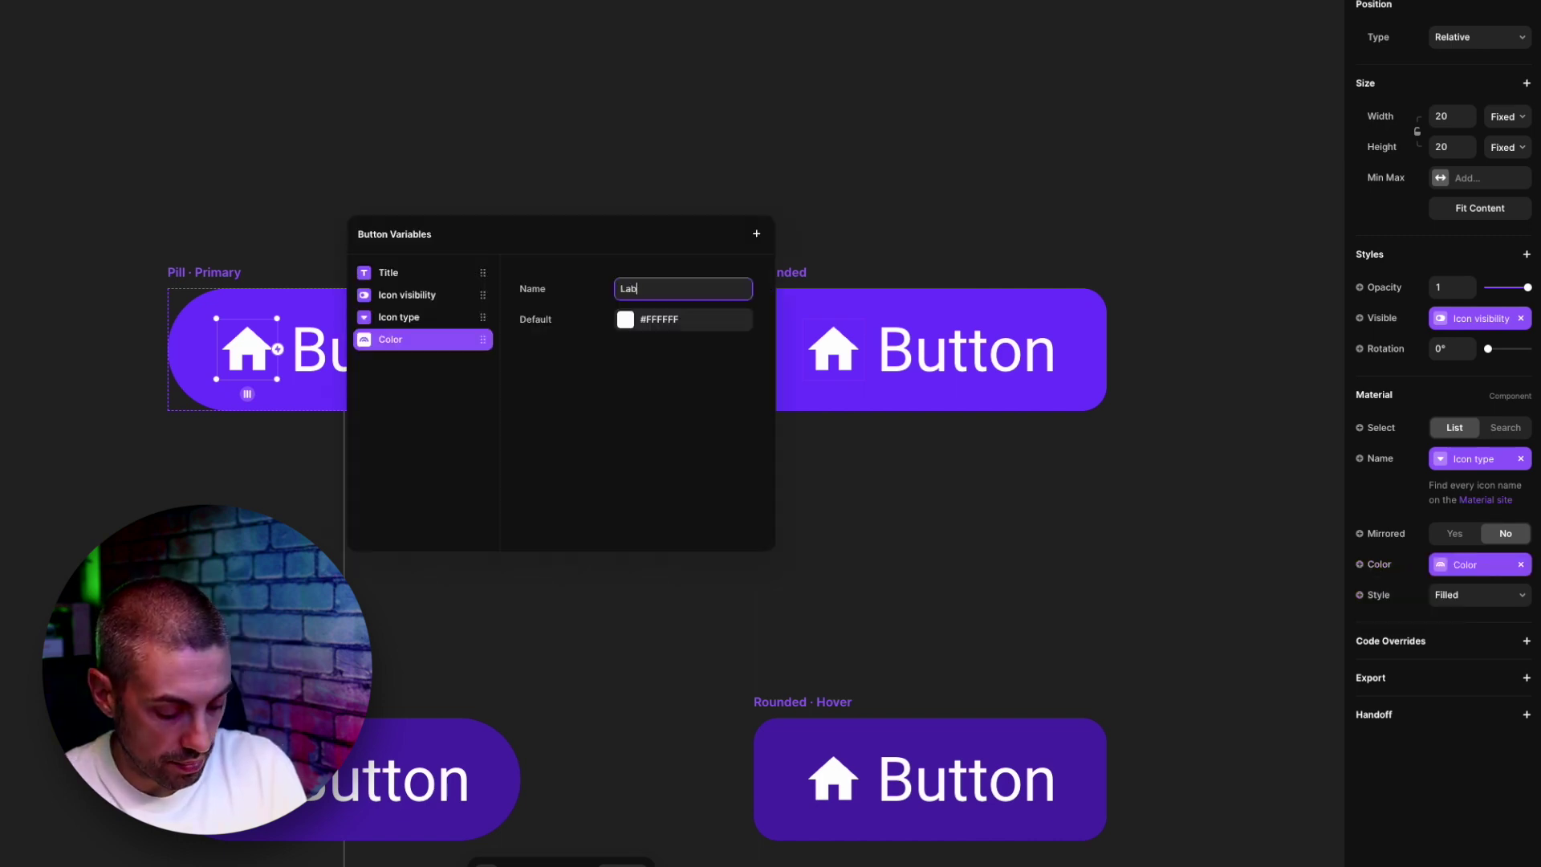
{"action": "type", "text": "el and icon color"}
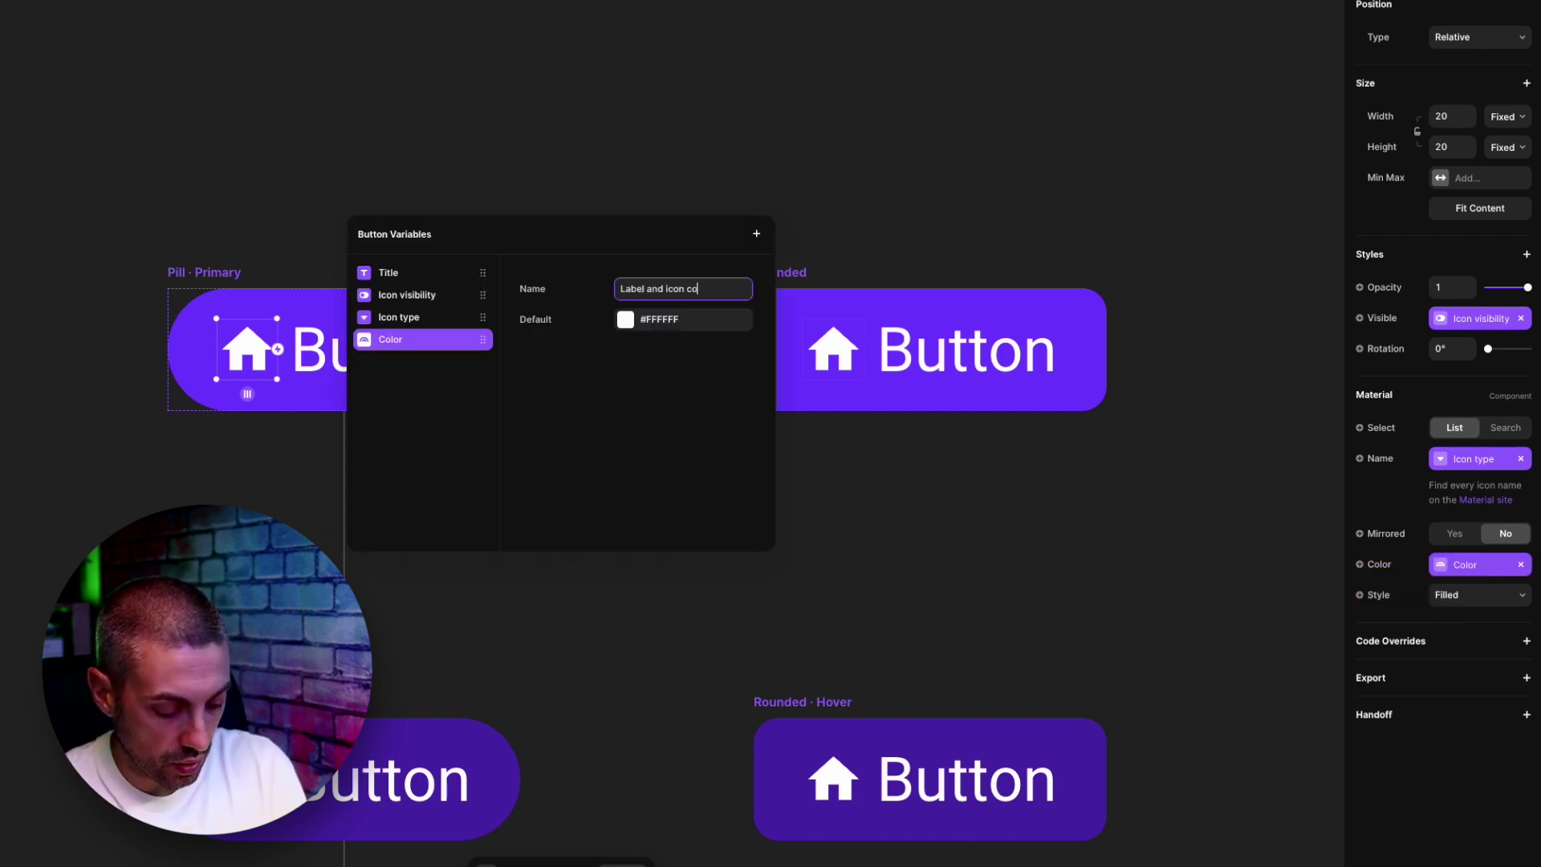
{"action": "key", "text": "Return"}
{"action": "key", "text": "Escape"}
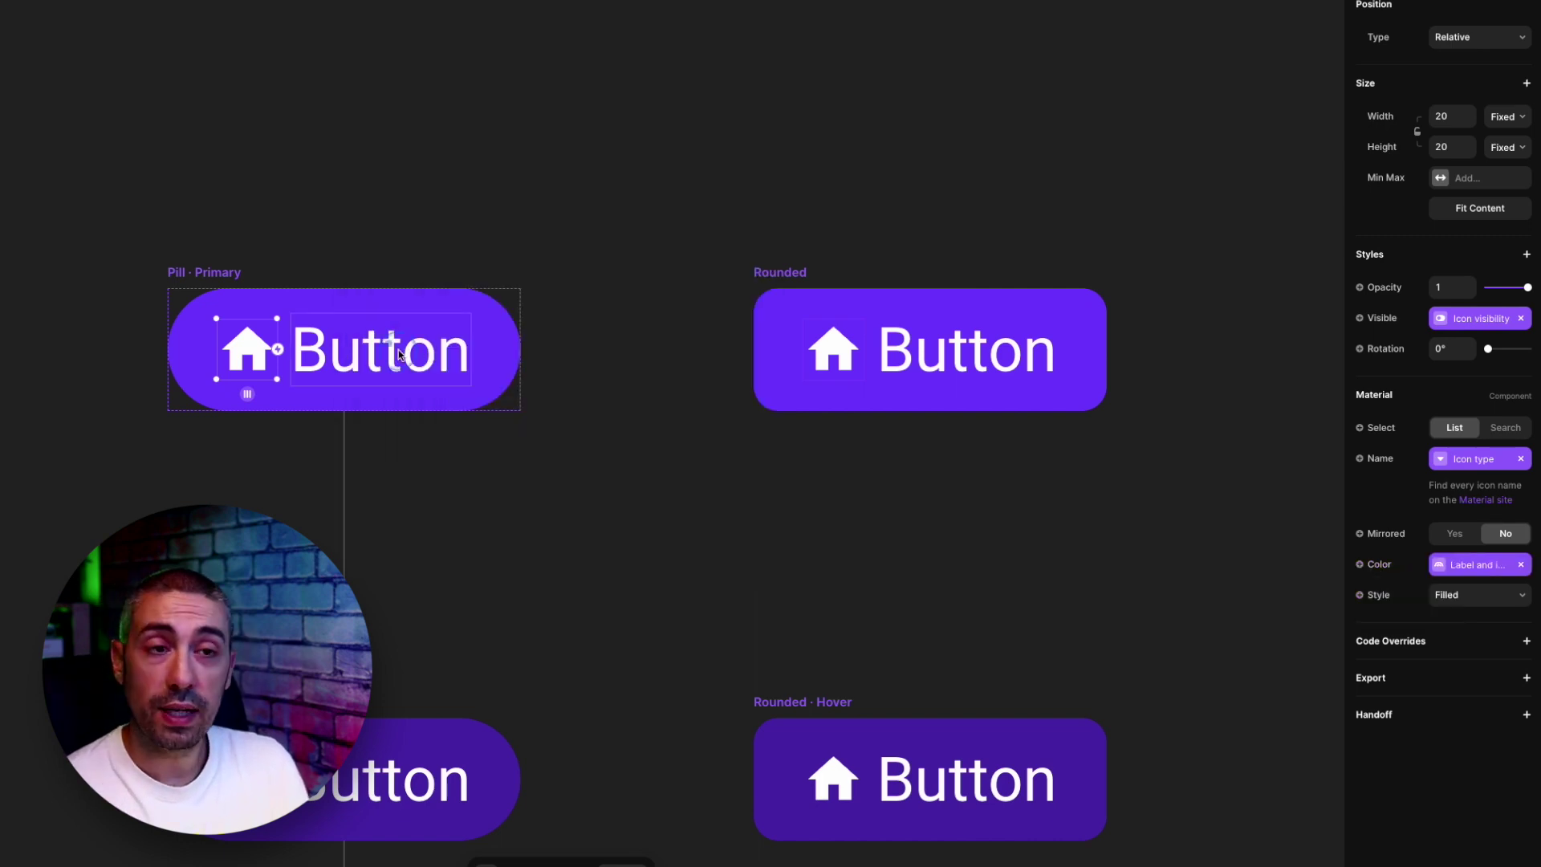
Step: Assign the existing "Label and icon color" variable to the colour of the primary variant's Button text
{"action": "left_click", "coordinate": [401, 355]}
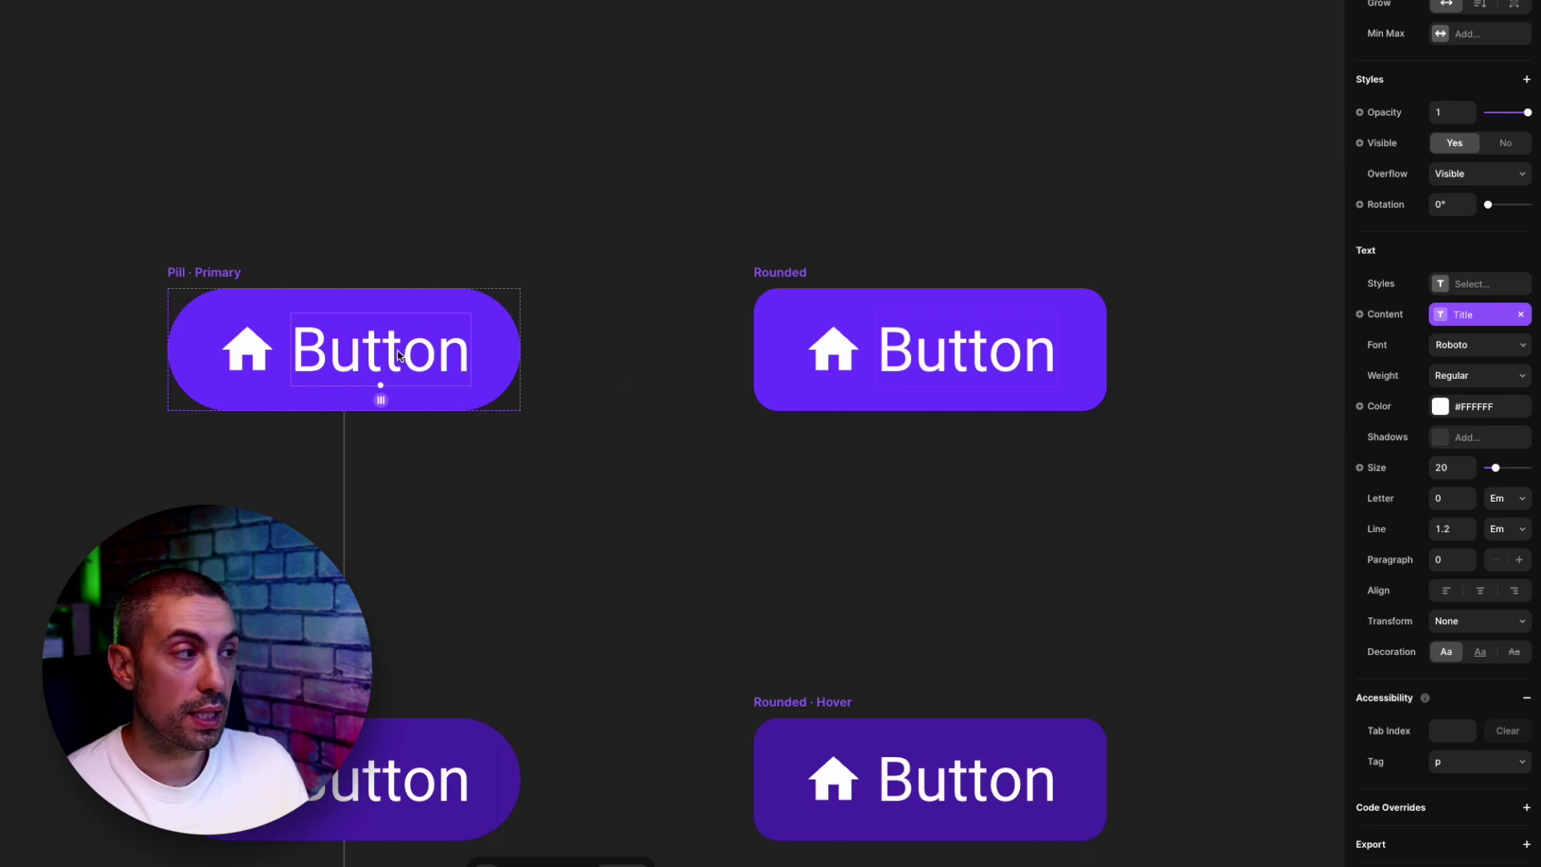
{"action": "left_click", "coordinate": [1371, 406]}
{"action": "mouse_move", "coordinate": [1412, 456]}
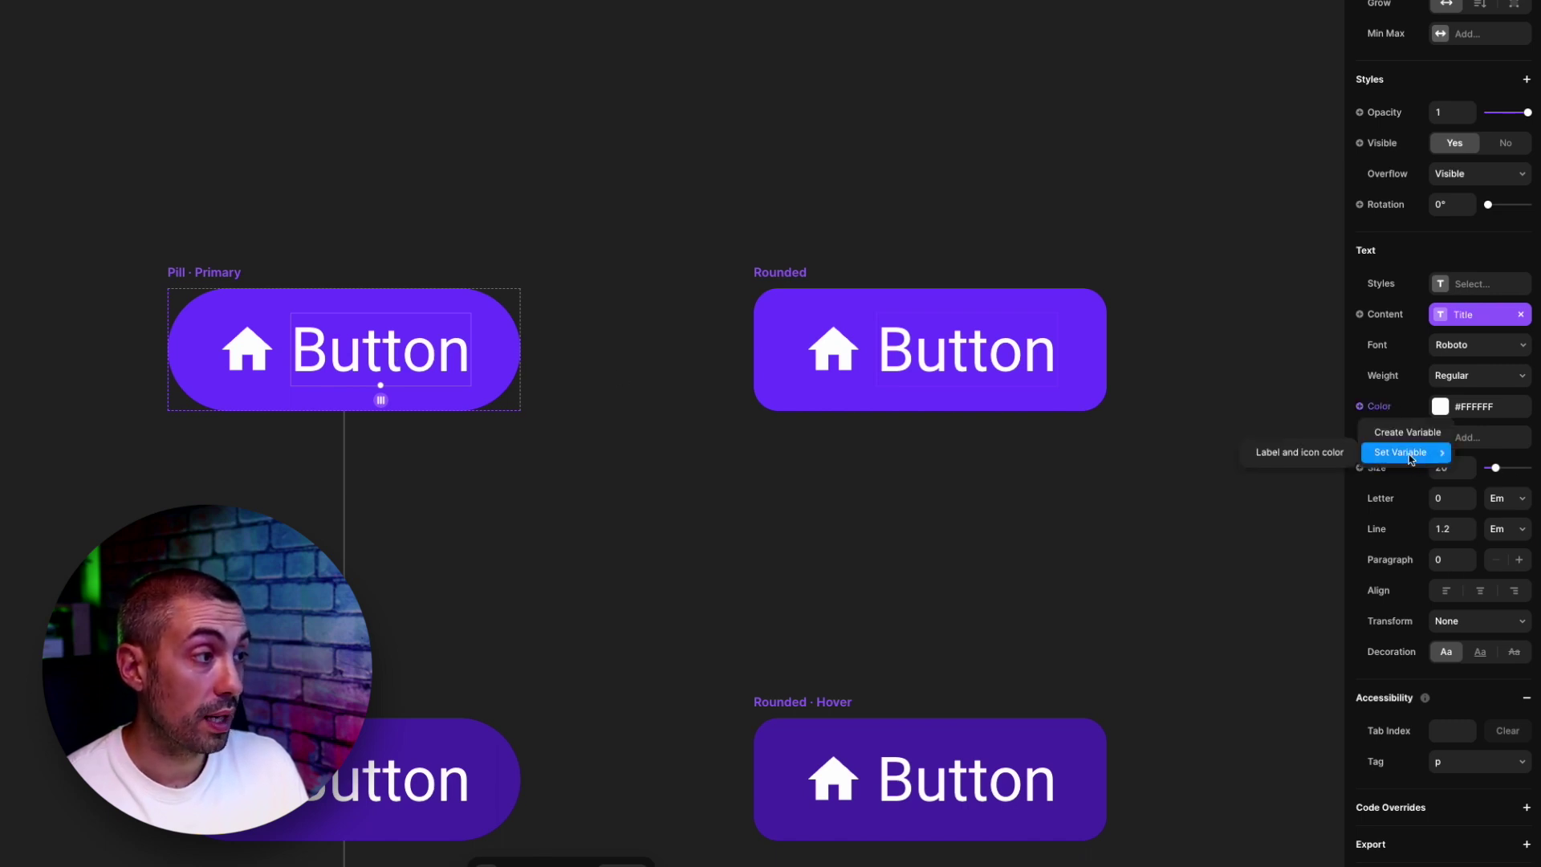
{"action": "left_click", "coordinate": [1291, 455]}
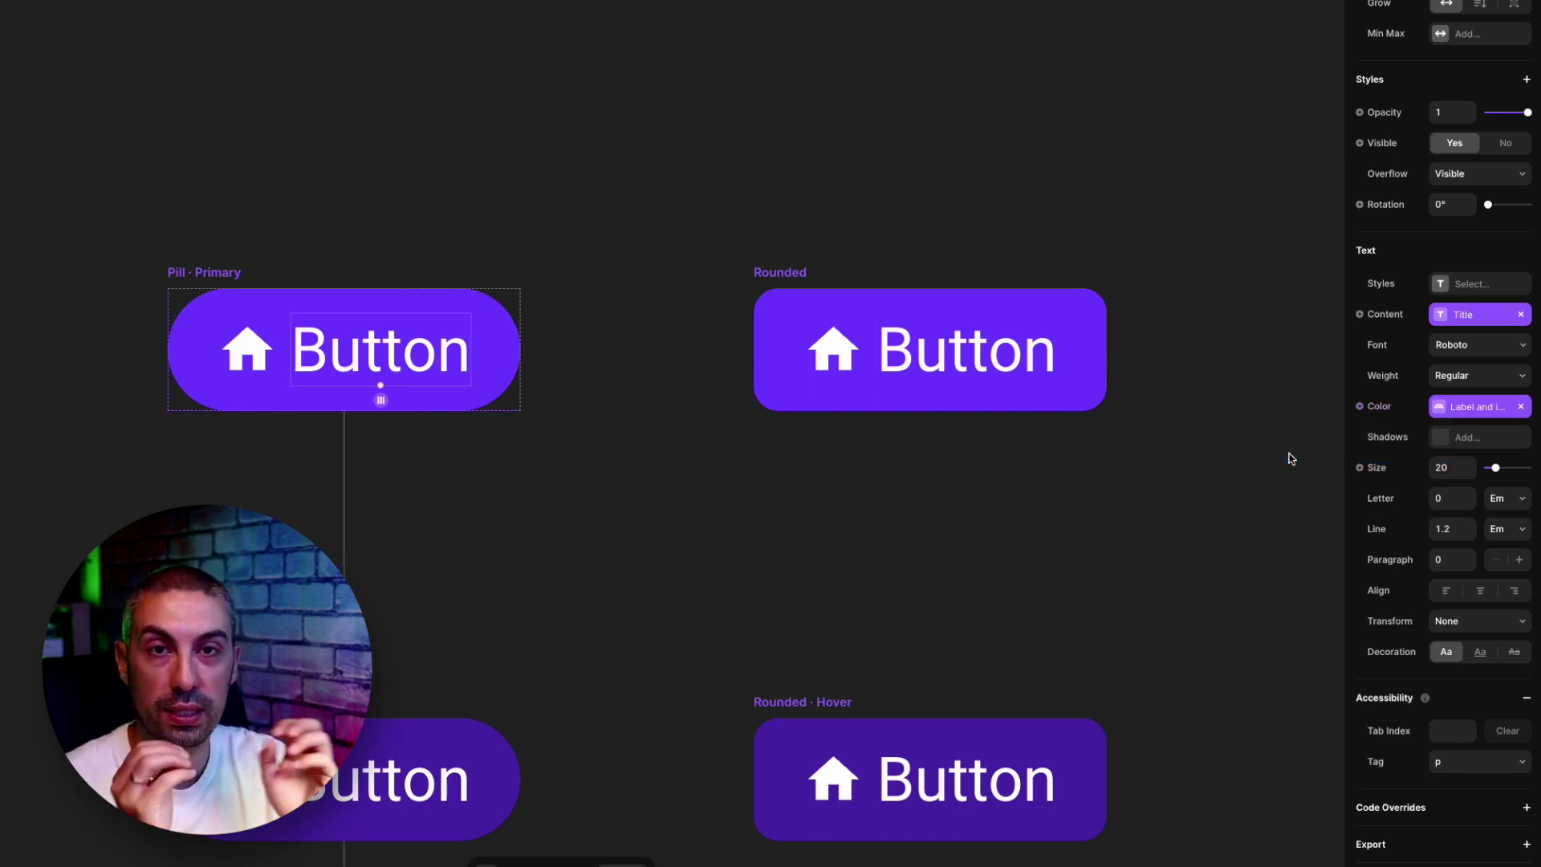
Step: Create a color variable named "BG Button" for the Fill property of the Pill primary variant, keeping #7300FF as its default
{"action": "key", "text": "Escape"}
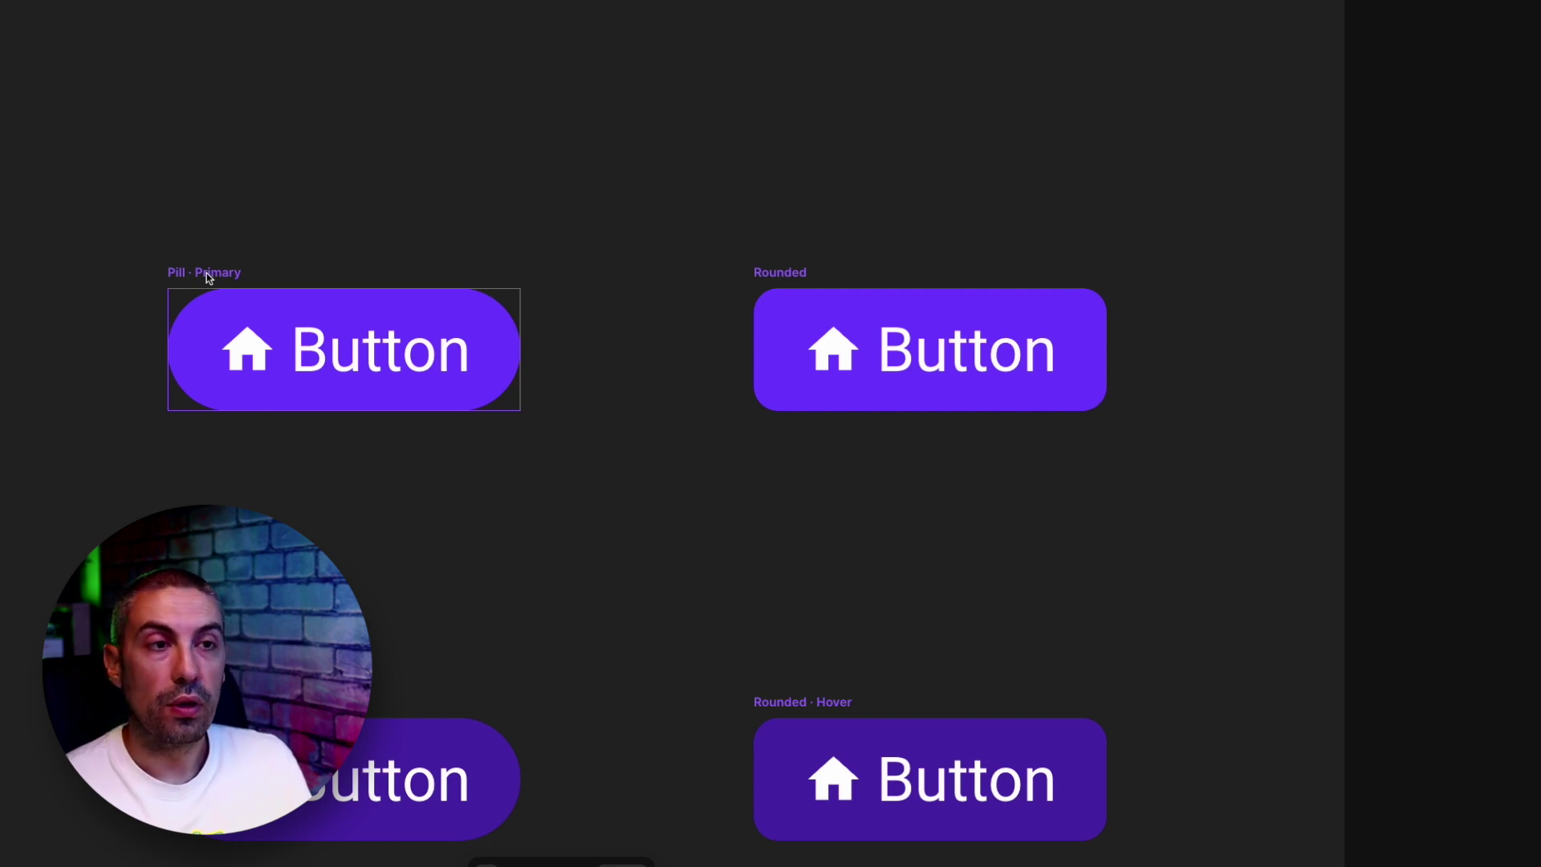
{"action": "left_click", "coordinate": [207, 277]}
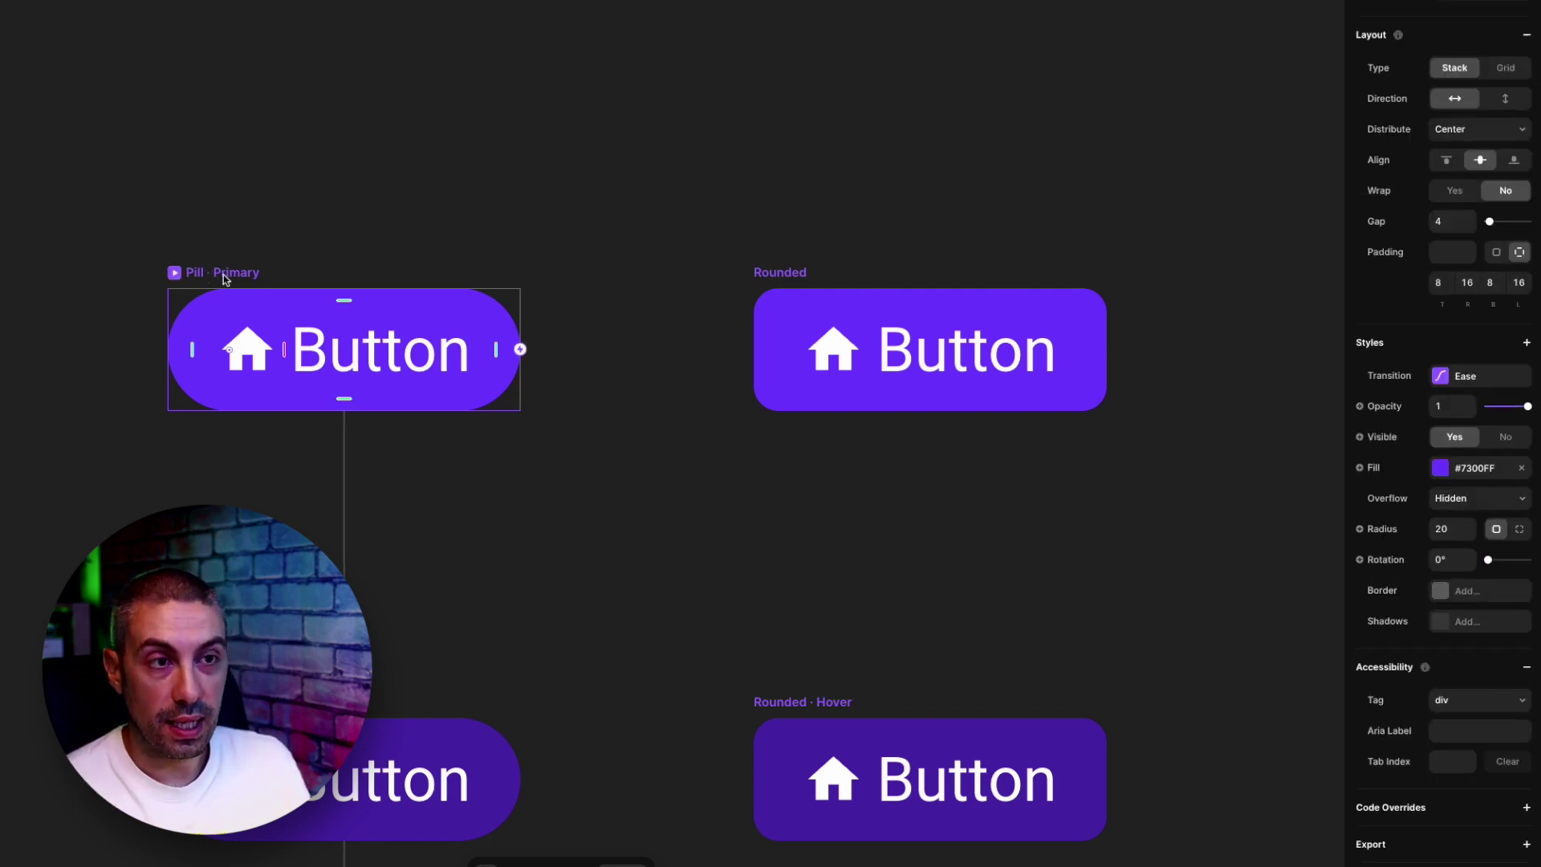
{"action": "left_click", "coordinate": [1380, 474]}
{"action": "mouse_move", "coordinate": [1395, 494]}
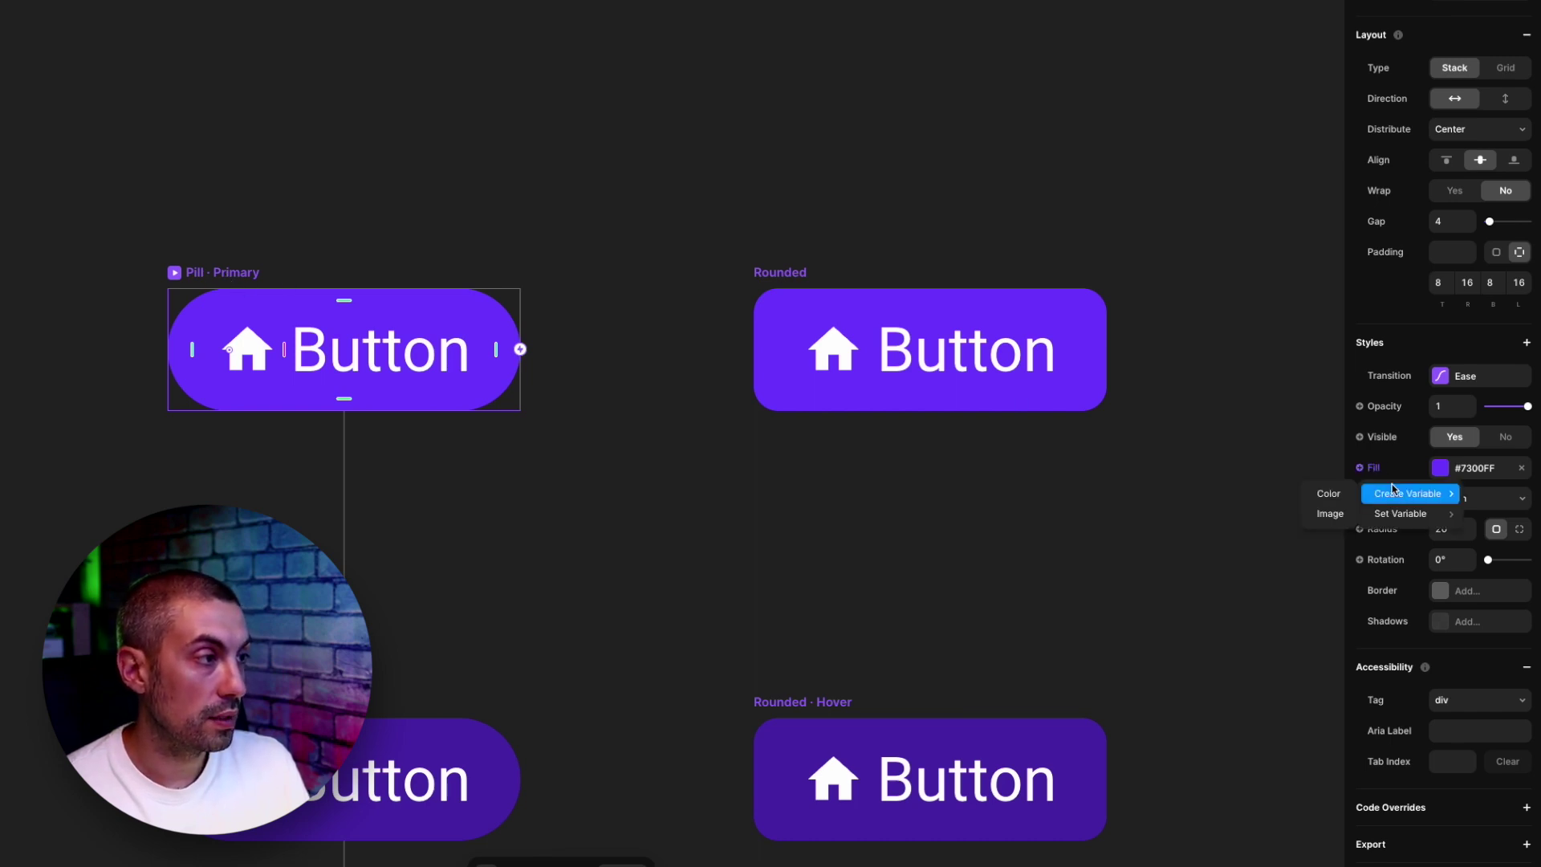
{"action": "left_click", "coordinate": [1328, 494]}
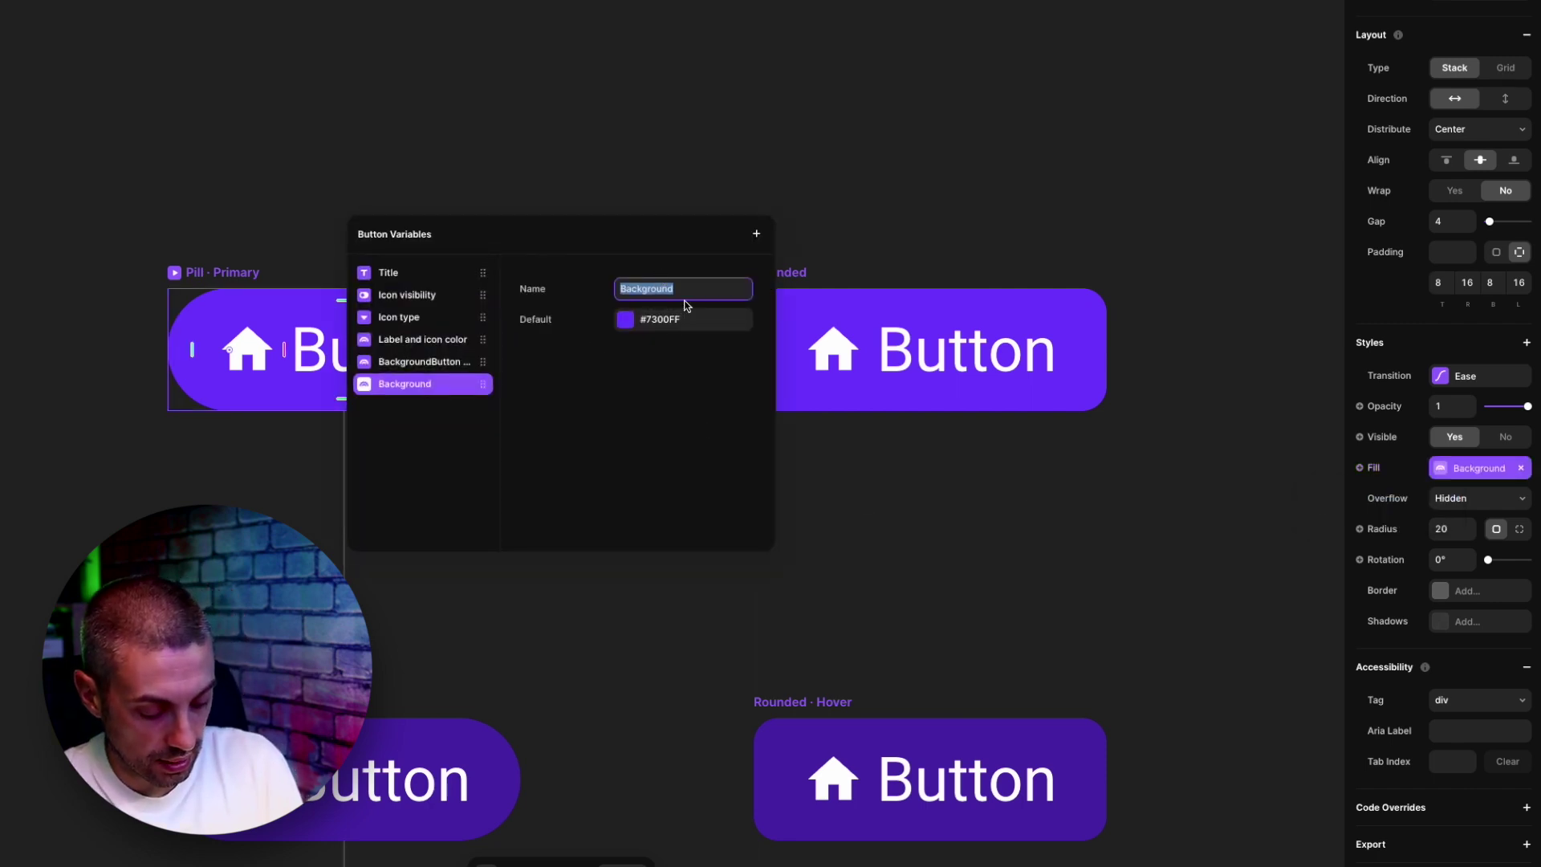
{"action": "type", "text": "BG Button"}
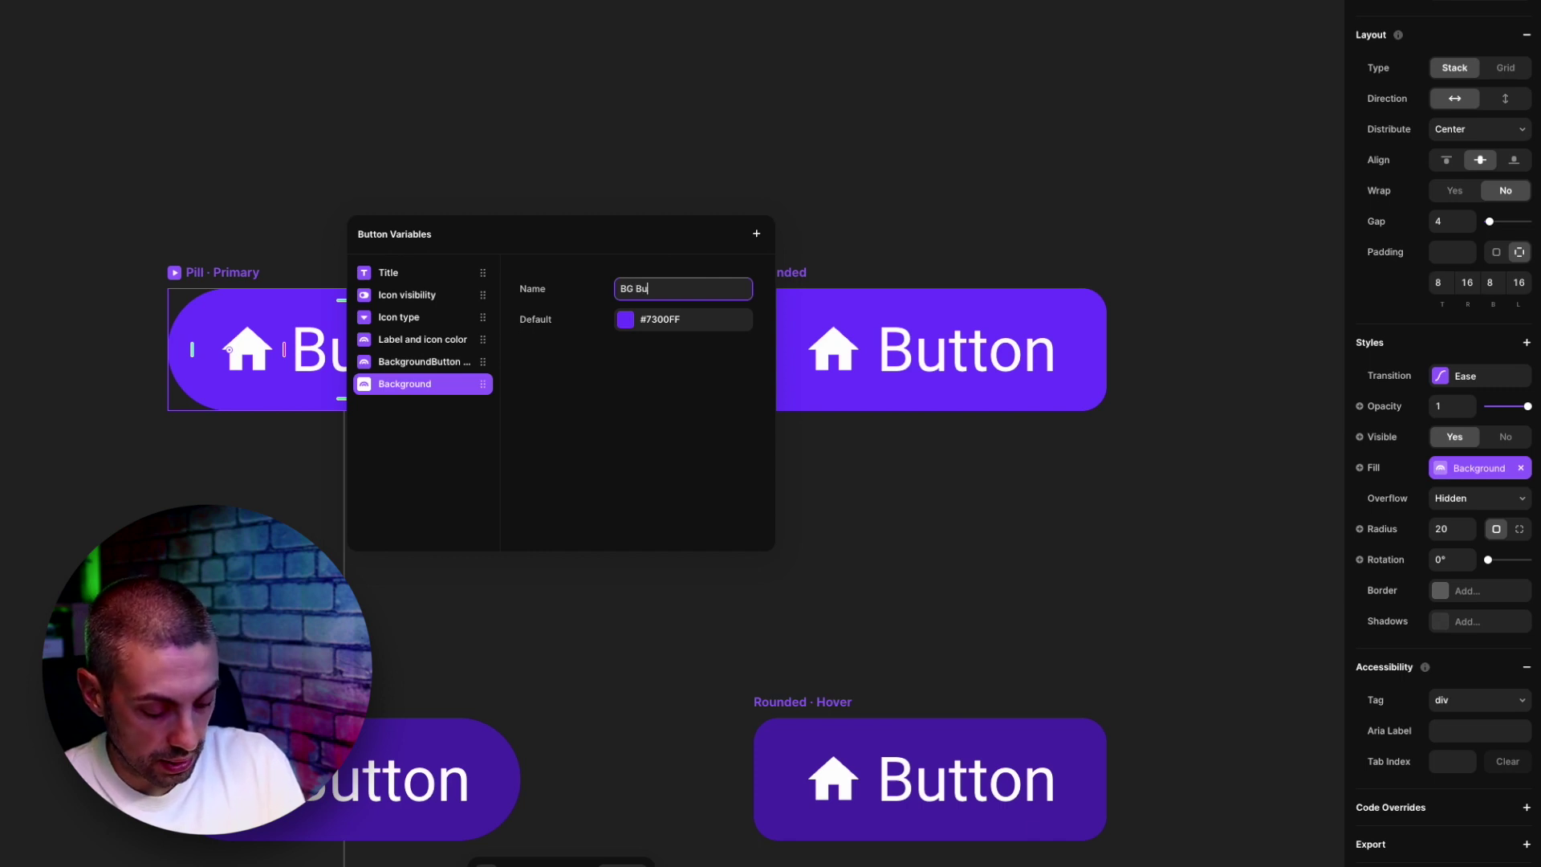
{"action": "key", "text": "Return"}
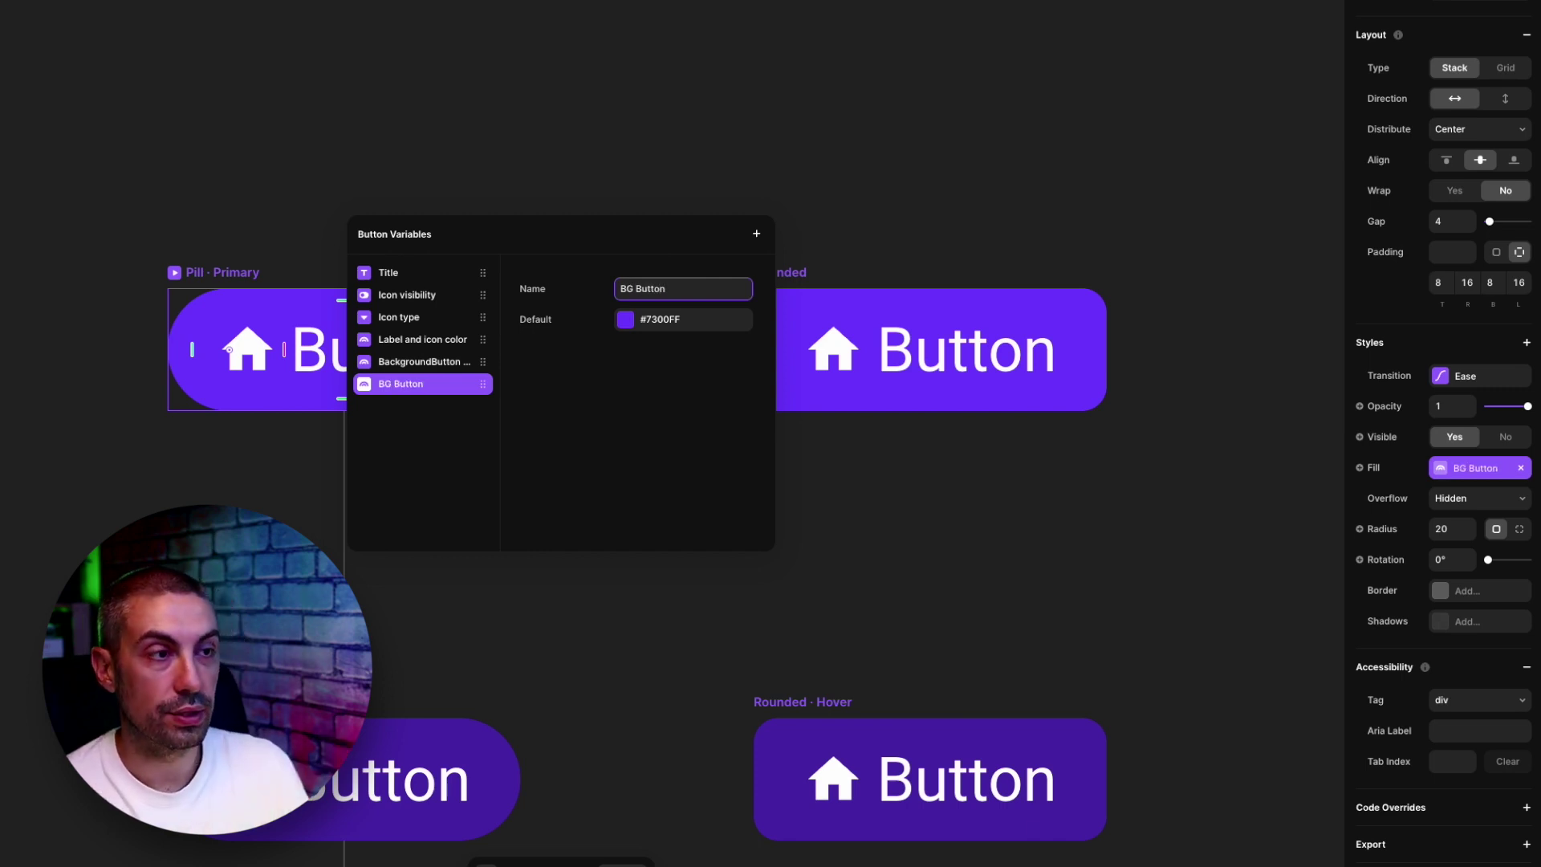
{"action": "left_click", "coordinate": [621, 185]}
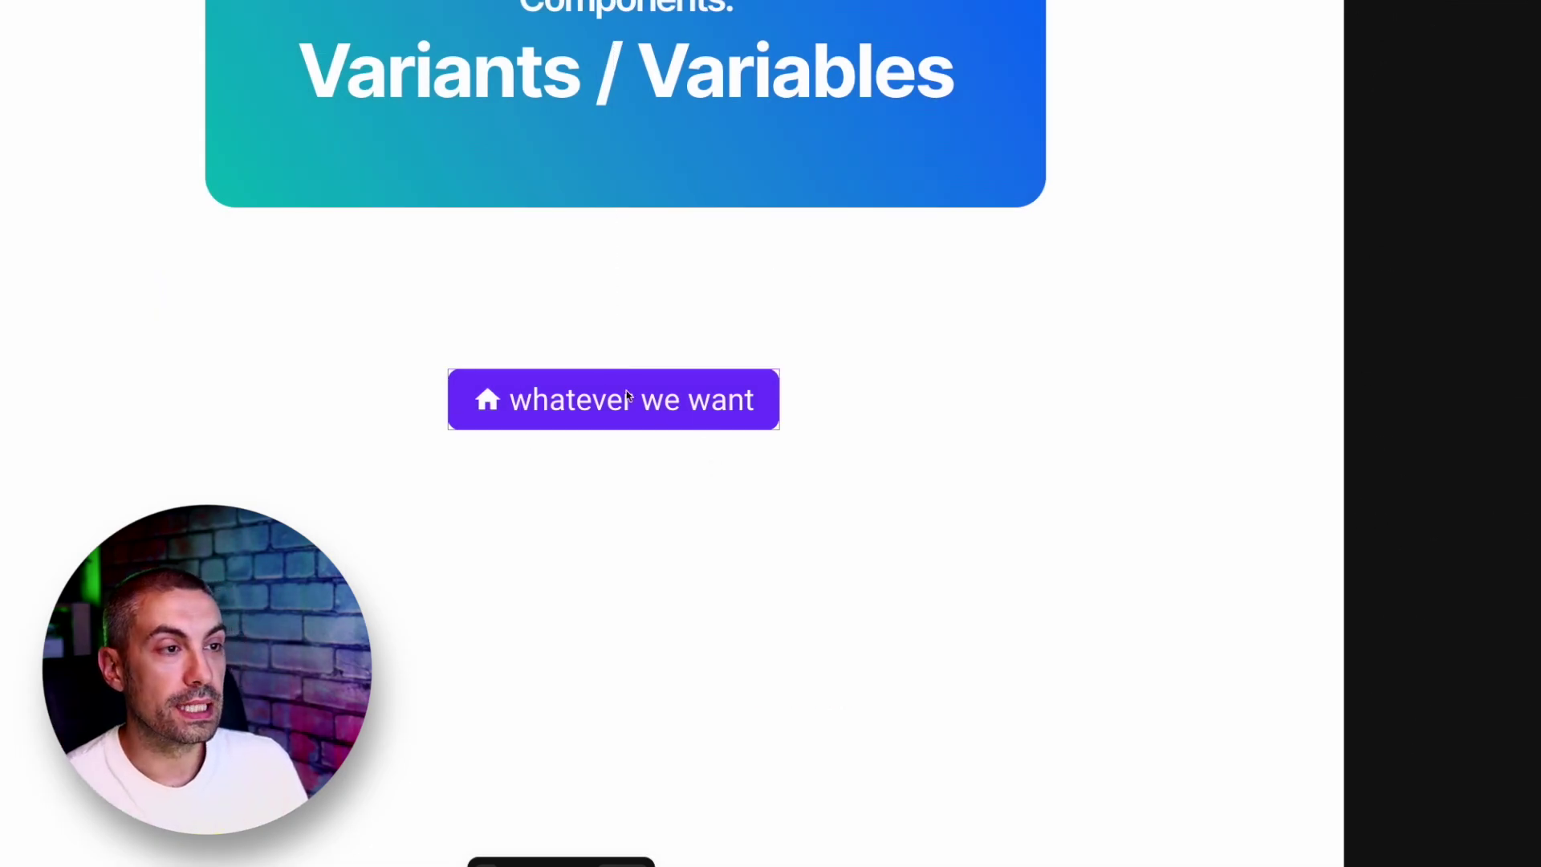
Step: On the page's "whatever we want" button, turn icon visibility off and back on, and set the variant to Pill
{"action": "left_click", "coordinate": [602, 396]}
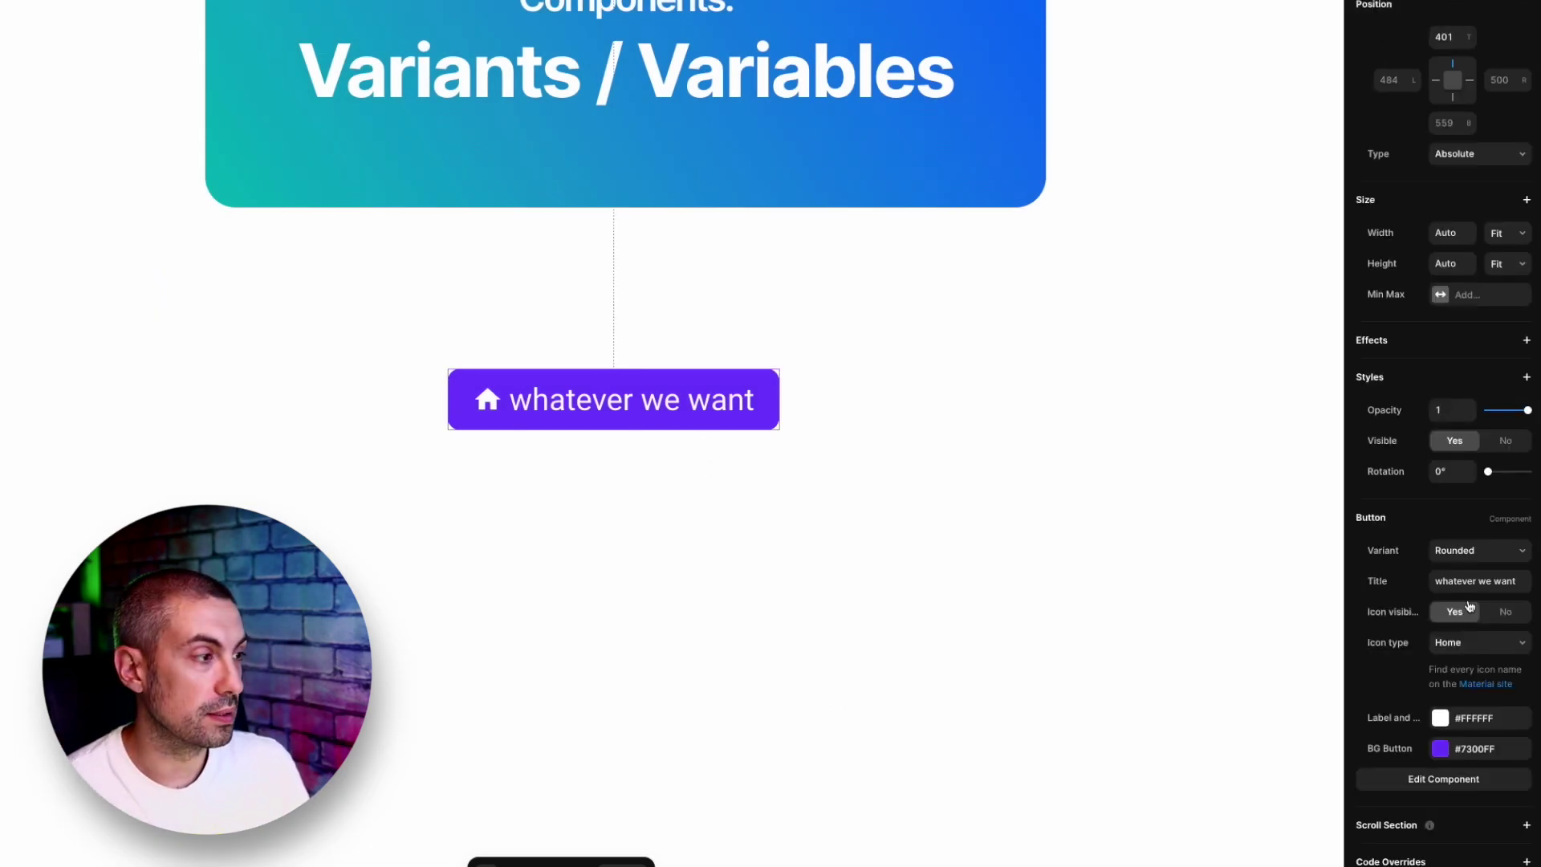
{"action": "scroll", "coordinate": [1440, 578], "scroll_direction": "down", "scroll_amount": 1}
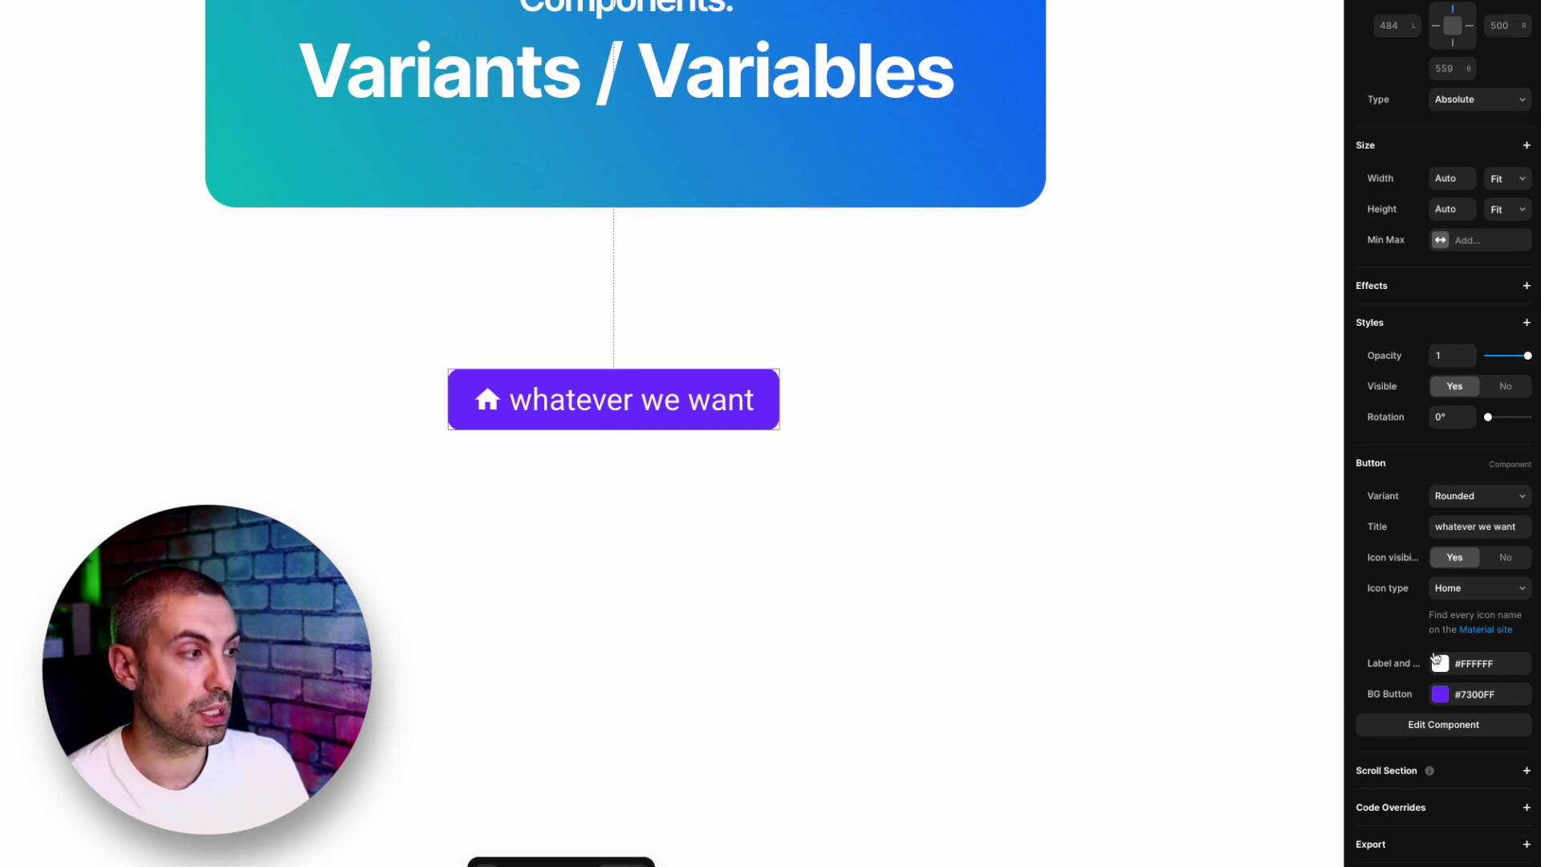
{"action": "left_click", "coordinate": [1495, 558]}
{"action": "left_click", "coordinate": [1457, 558]}
{"action": "left_click", "coordinate": [1475, 498]}
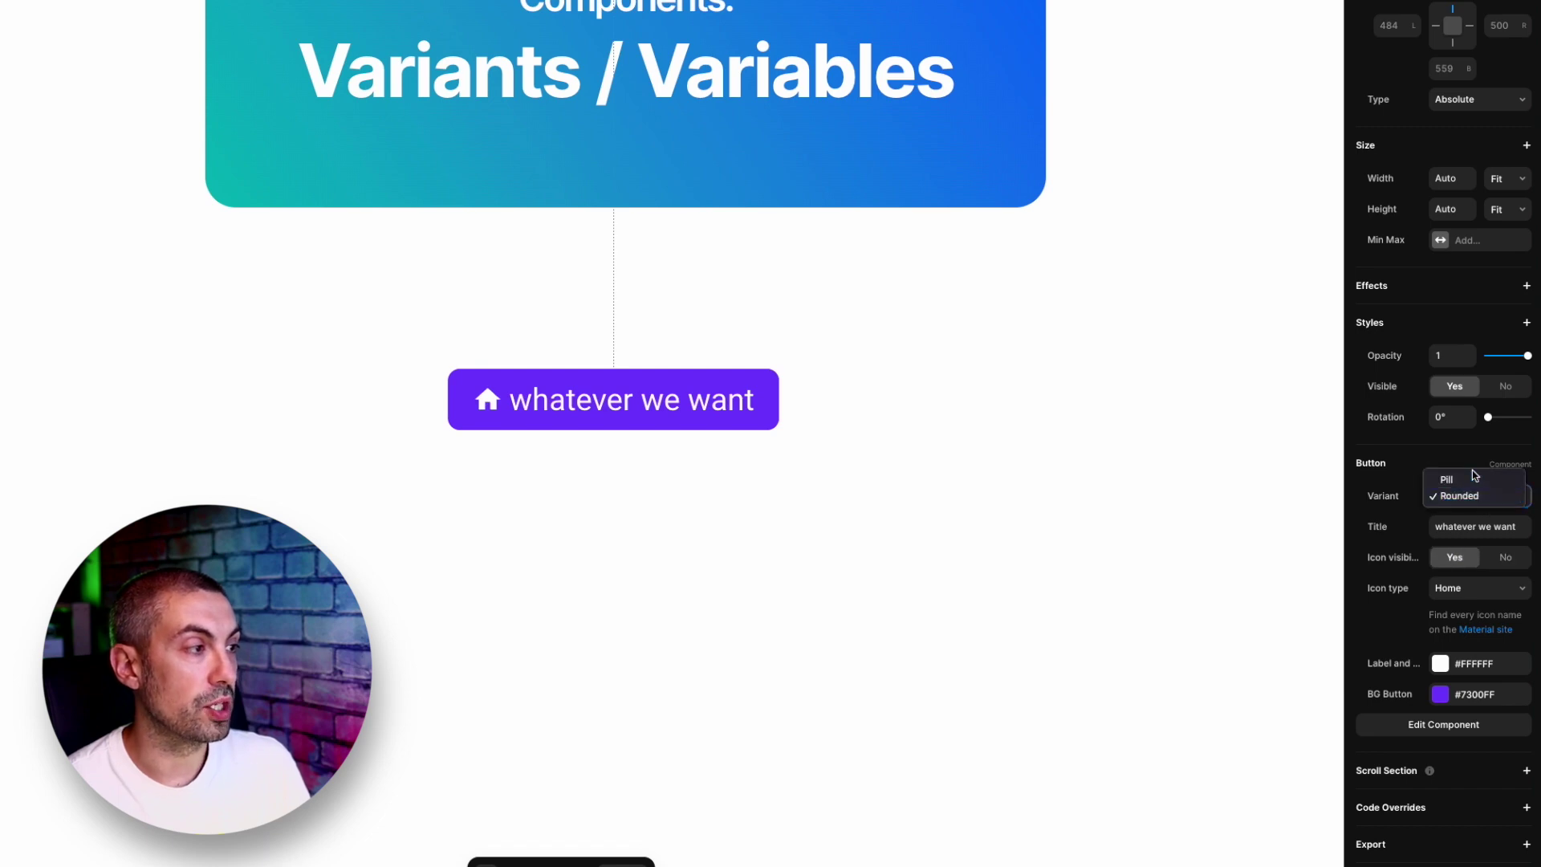
{"action": "left_click", "coordinate": [1474, 479]}
Step: Try the HistoryToggleOff icon type on the button, settle on Hearing, and set its BG Button color to #8E2F86
{"action": "left_click", "coordinate": [1487, 590]}
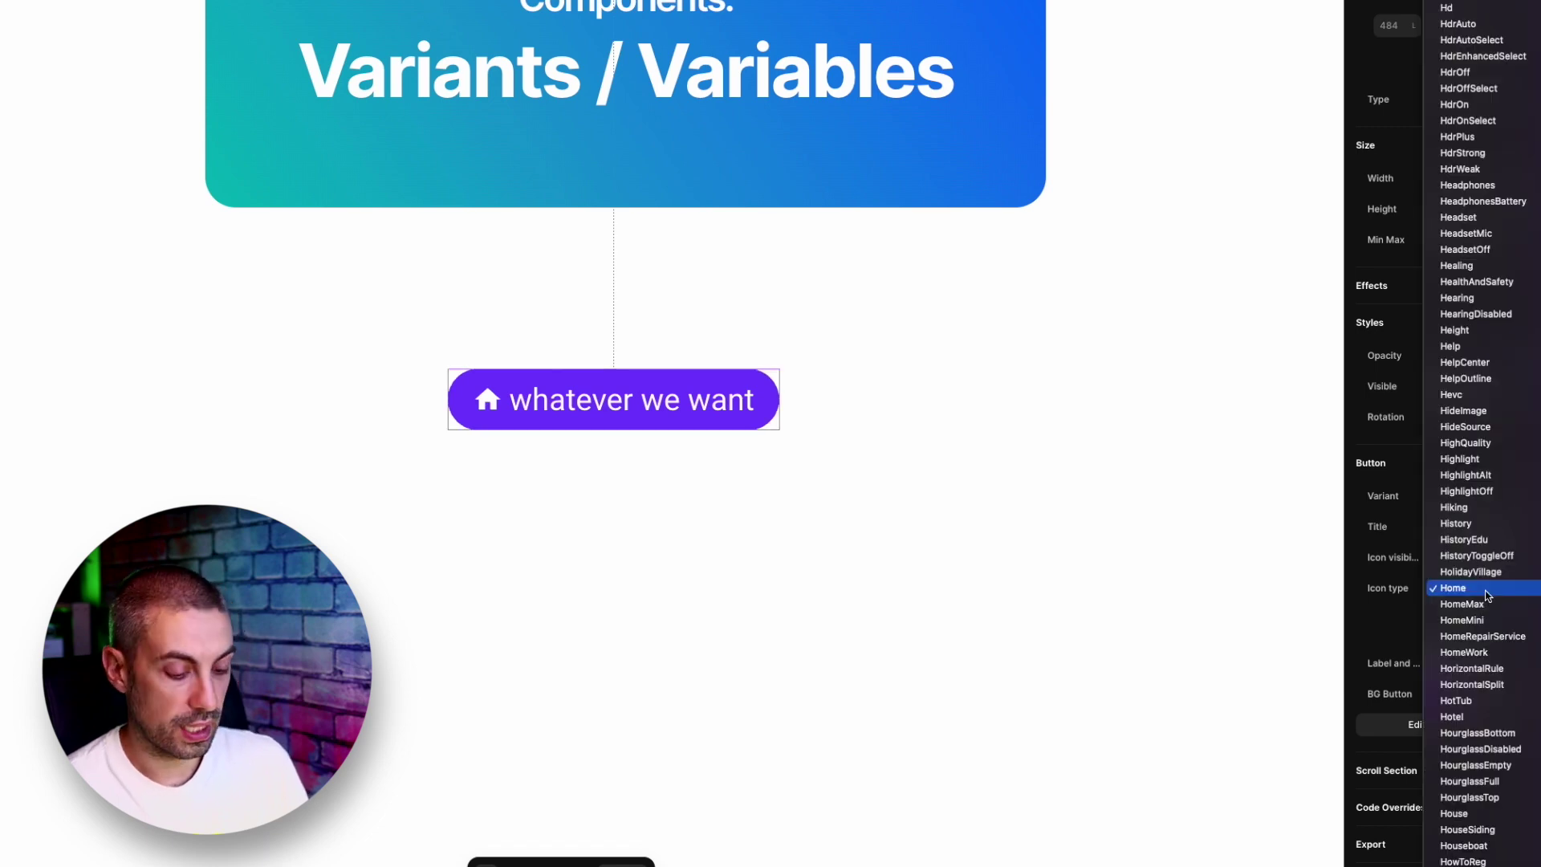
{"action": "left_click", "coordinate": [1485, 556]}
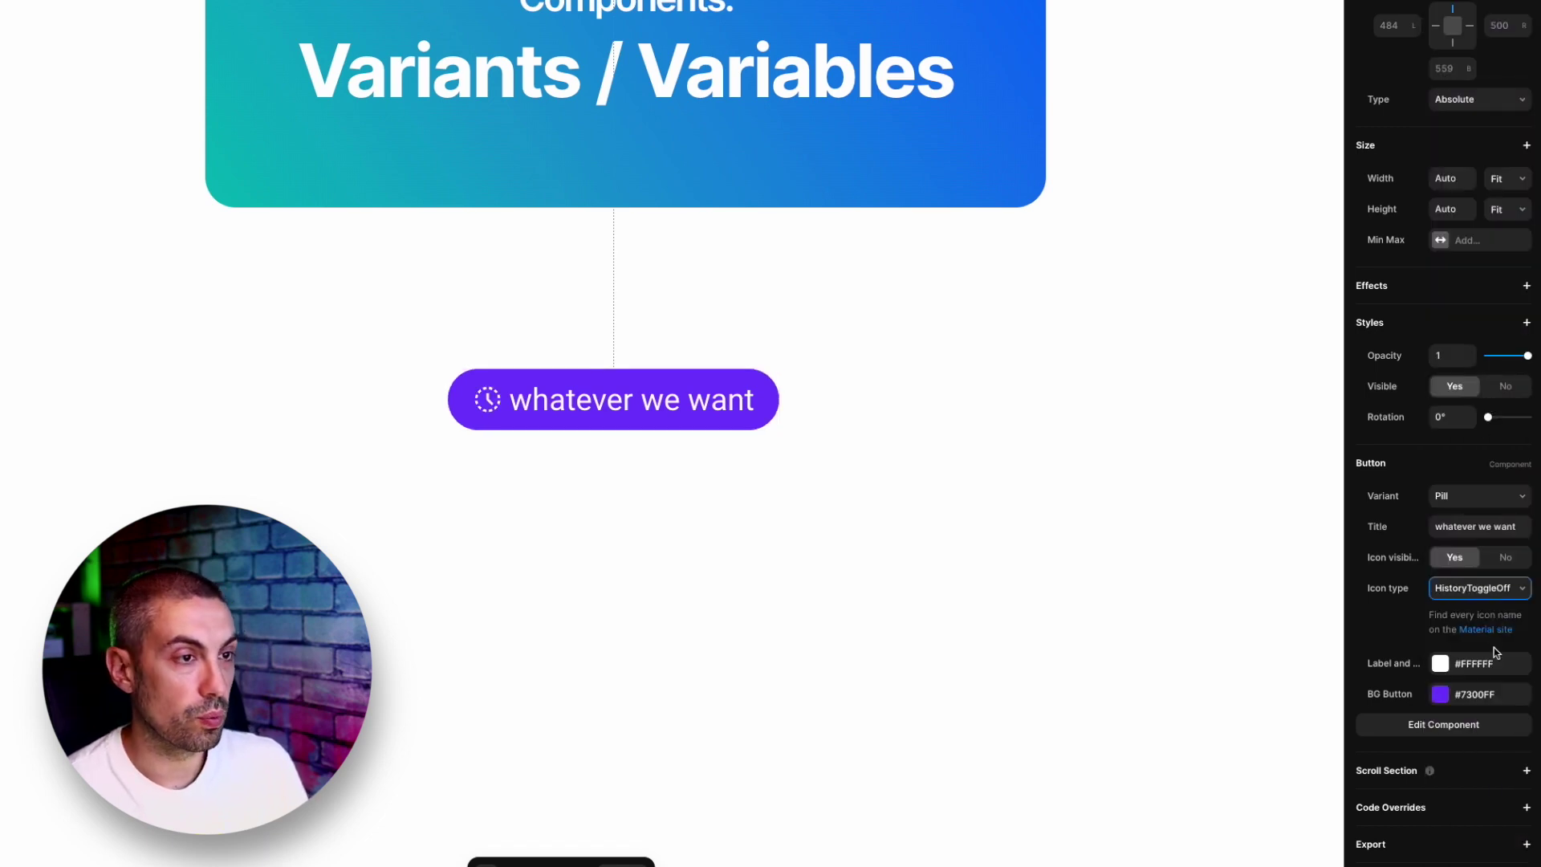
{"action": "left_click", "coordinate": [1495, 602]}
{"action": "left_click", "coordinate": [1477, 332]}
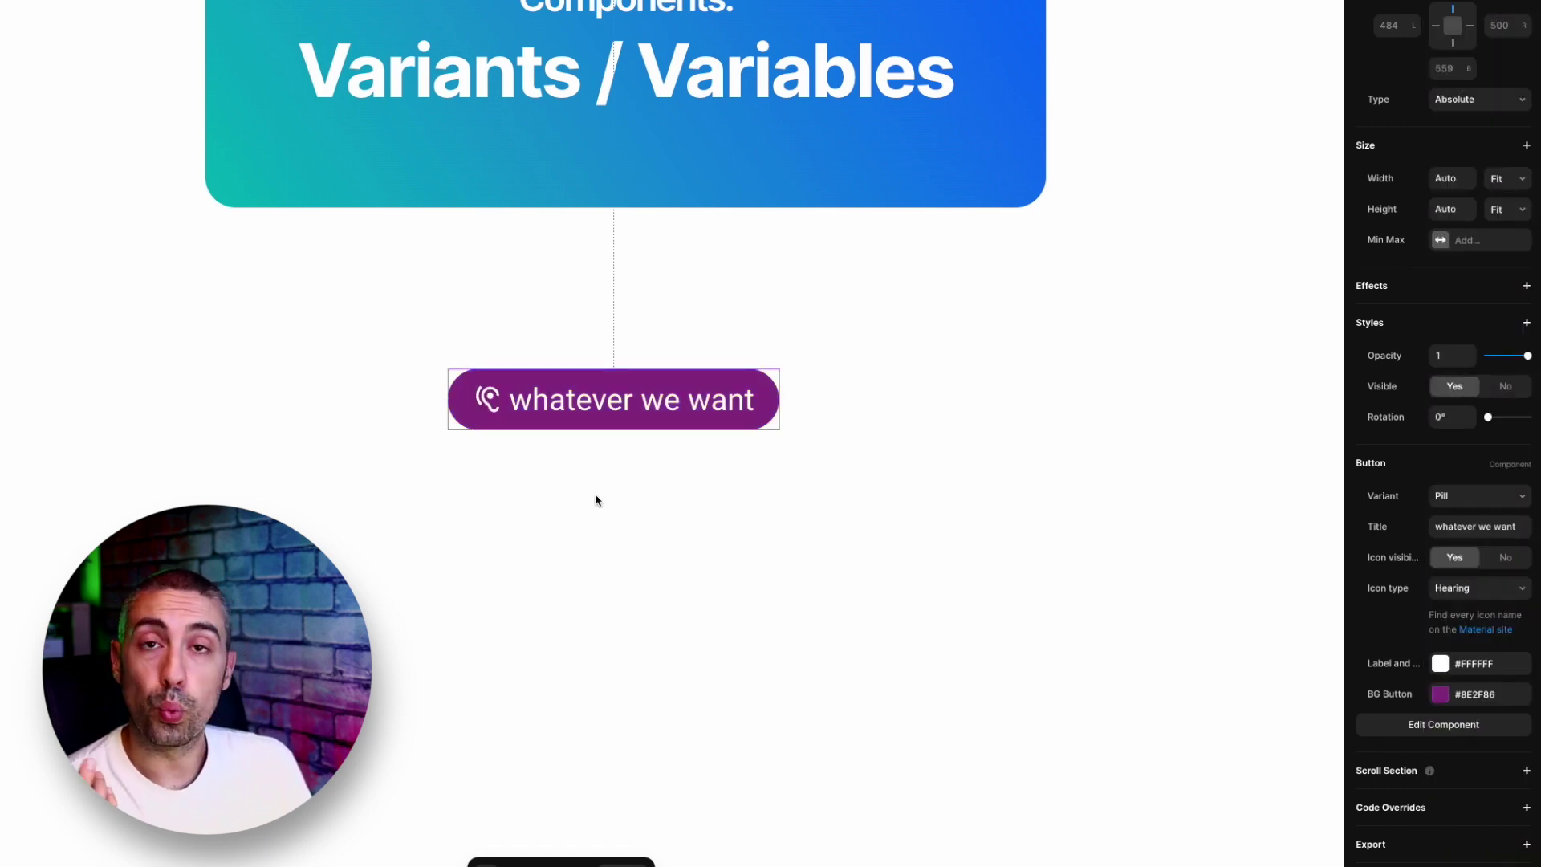
Step: Place a copy of the button to the right of the original, with the Rounded variant and BG Button color #23206F
{"action": "left_click_drag", "start_coordinate": [650, 416], "coordinate": [1084, 415]}
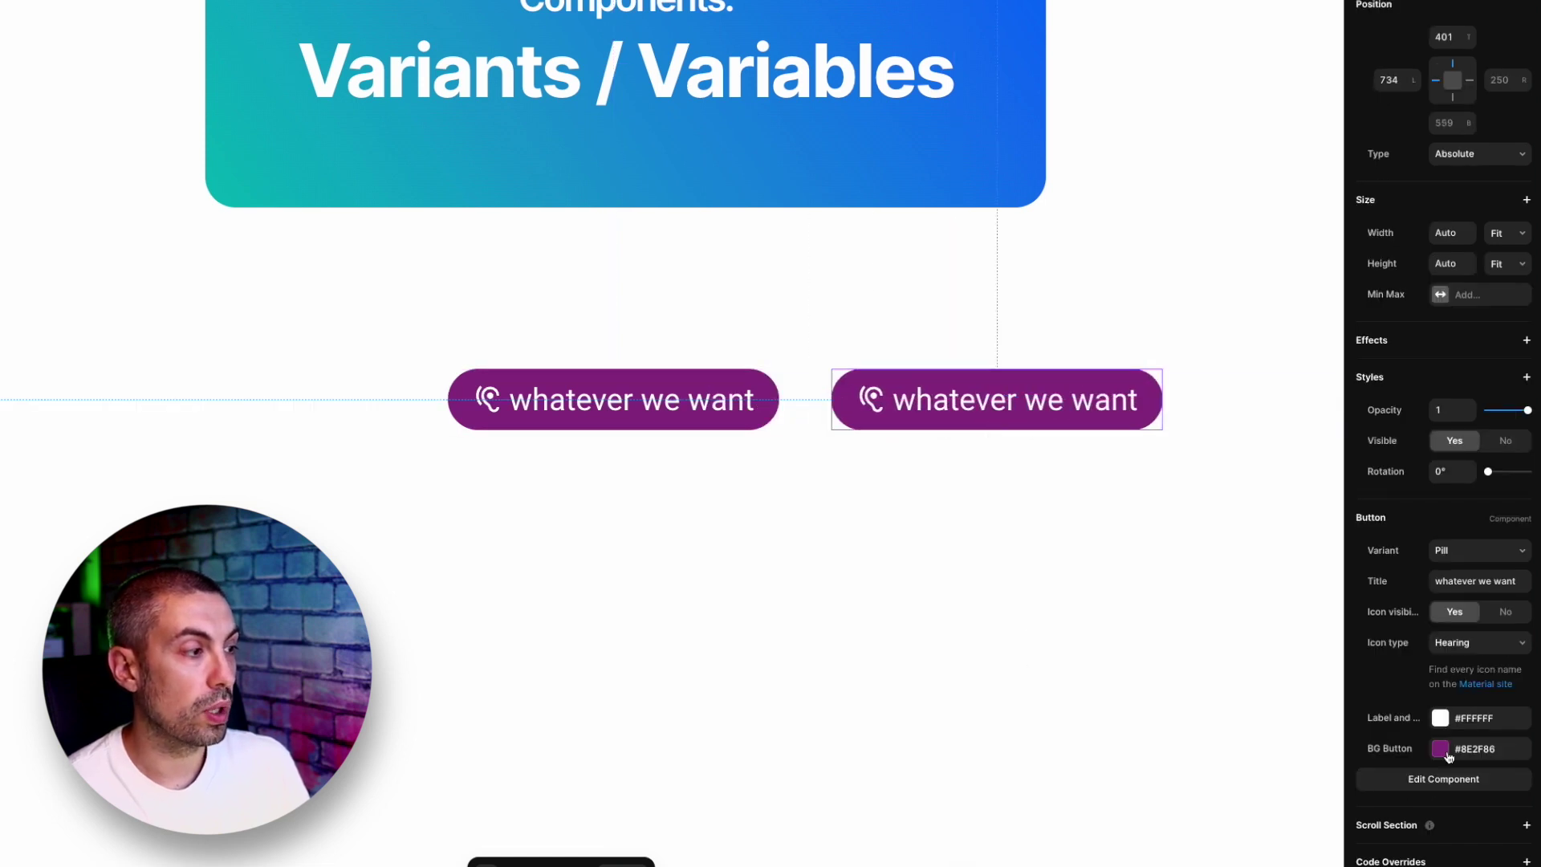
{"action": "left_click", "coordinate": [1466, 554]}
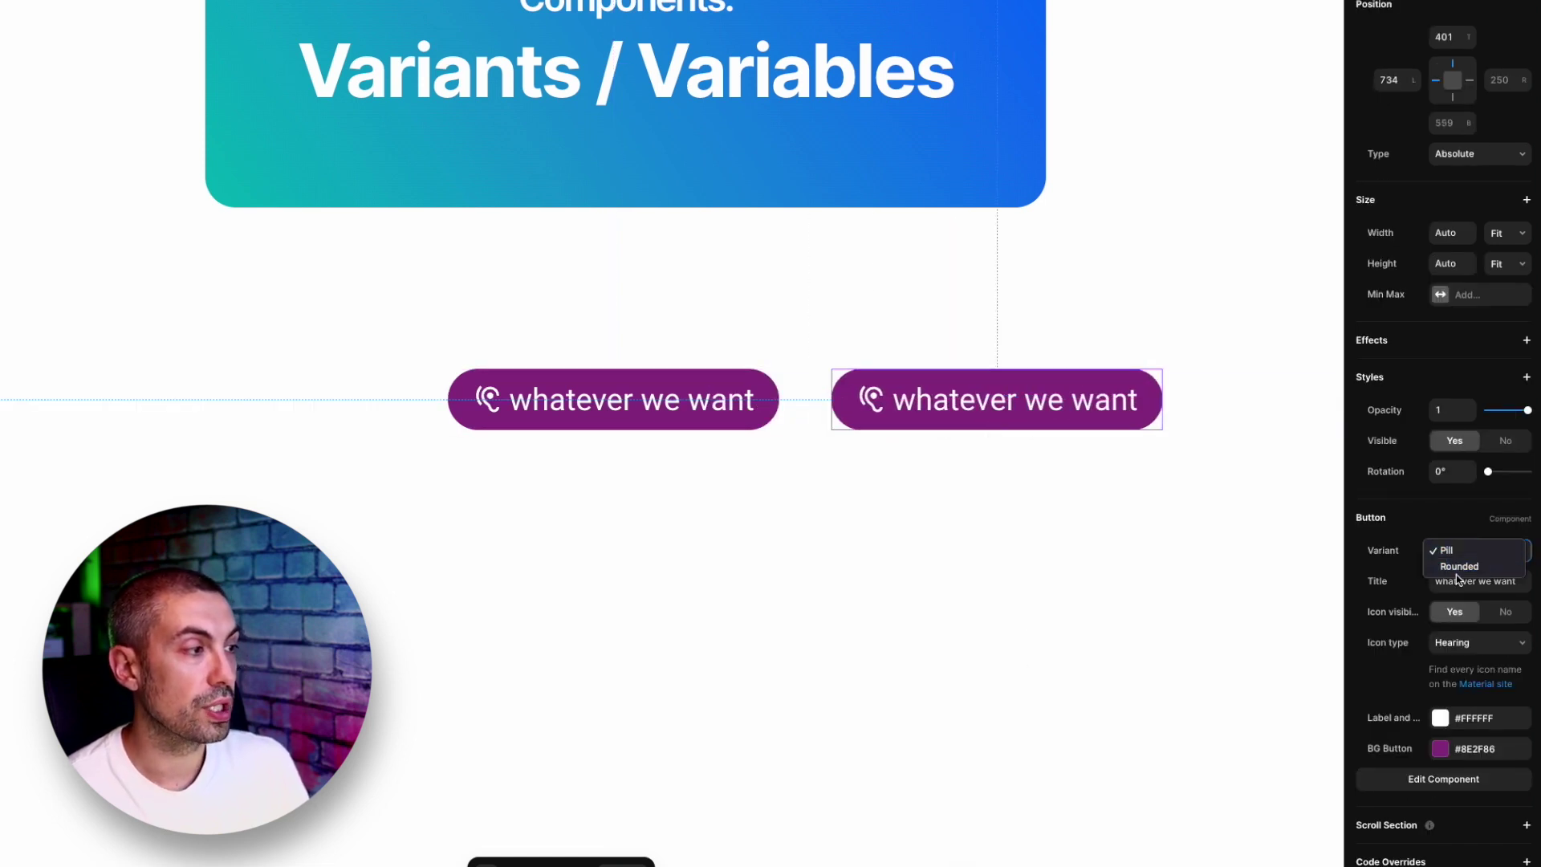
{"action": "left_click", "coordinate": [1459, 567]}
{"action": "left_click", "coordinate": [1440, 748]}
{"action": "left_click_drag", "start_coordinate": [1247, 772], "coordinate": [1226, 773]}
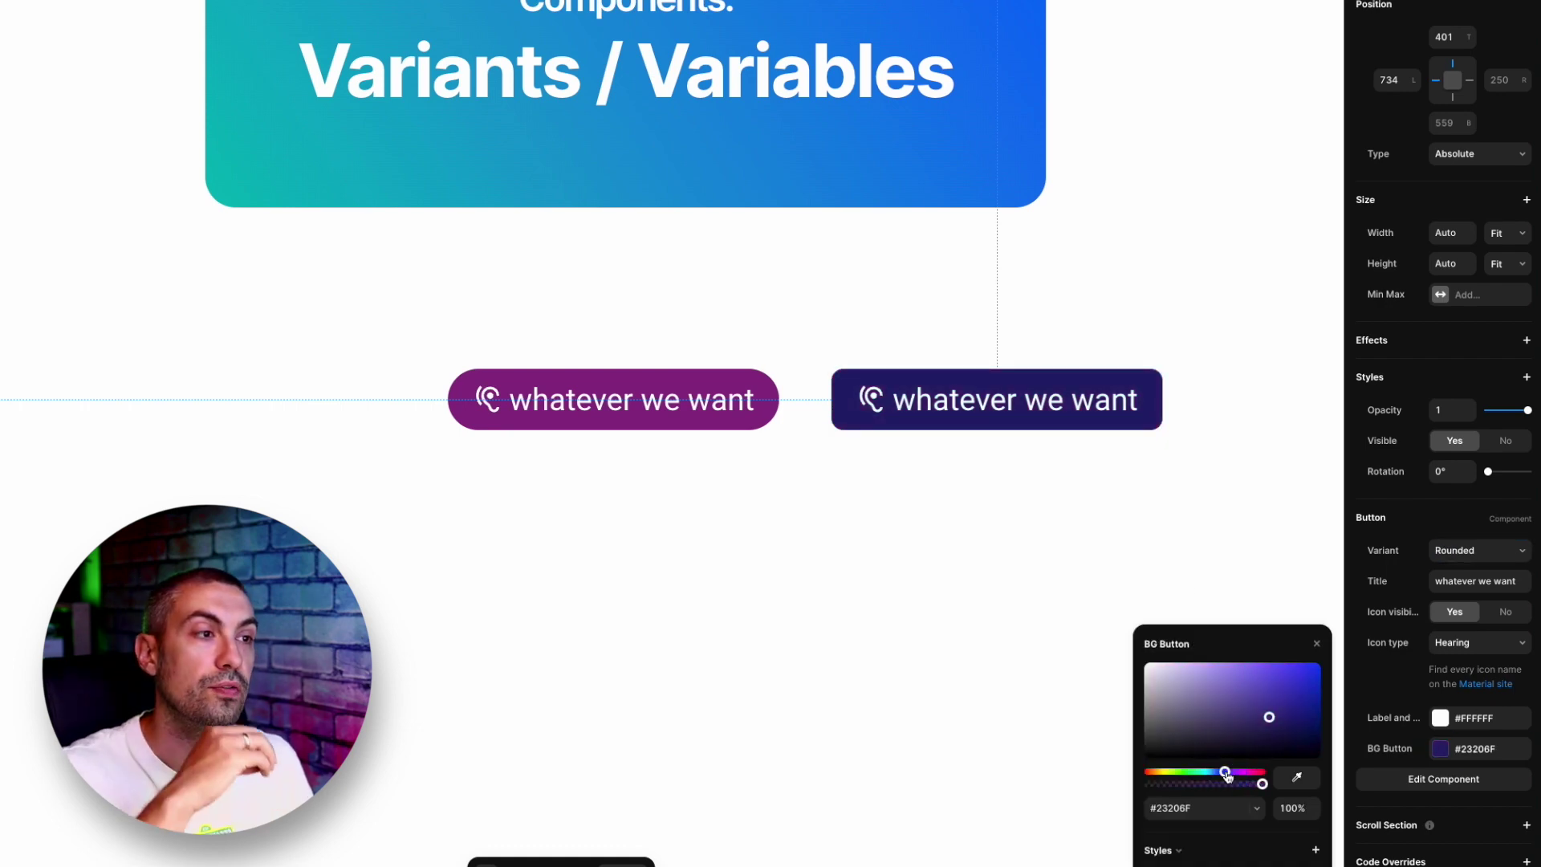